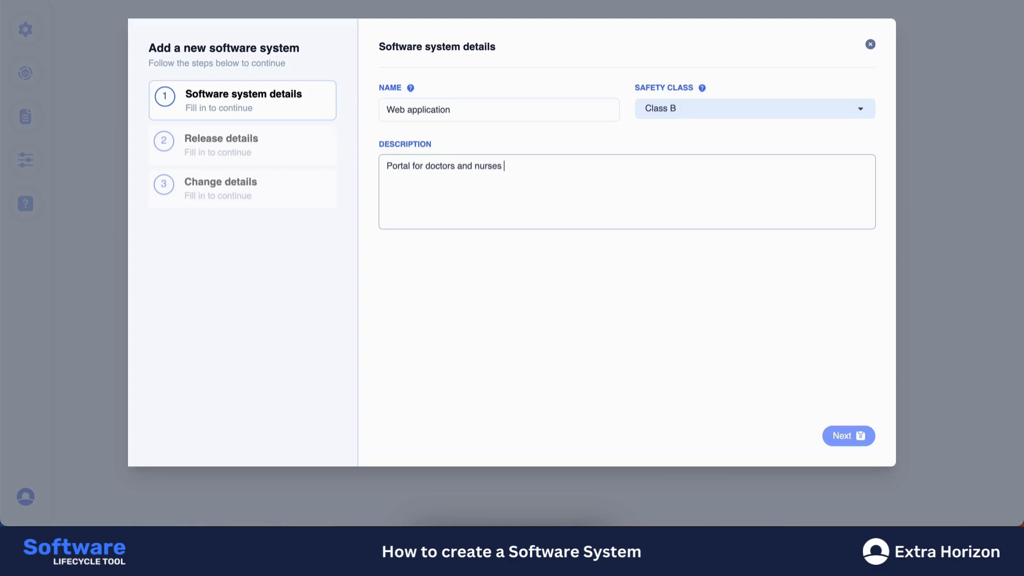
- Complete the software system description as "Portal for doctors and nurses to consult their patients data" and continue to the release details
{"action": "type", "text": "r patients data"}
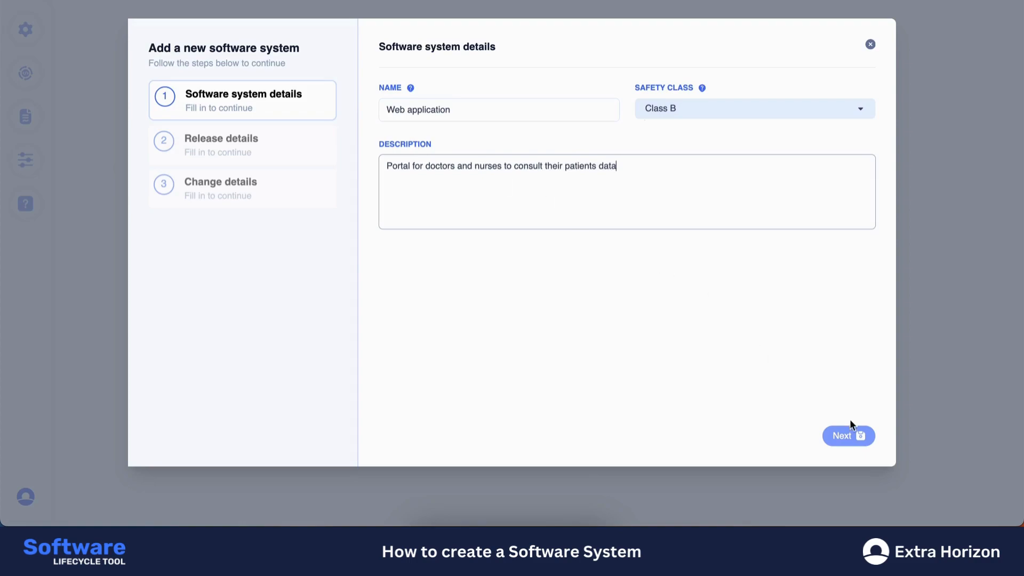
{"action": "left_click", "coordinate": [850, 436]}
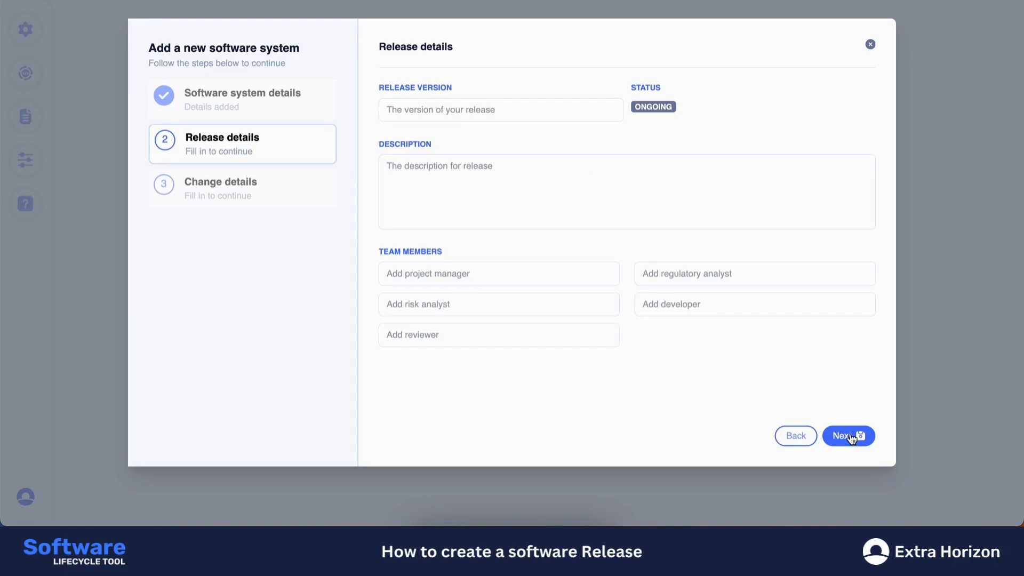
- Fill in release version v0.0, the description "Create the first version of our portal" and the project manager's name, and continue to the change details
{"action": "left_click", "coordinate": [485, 105]}
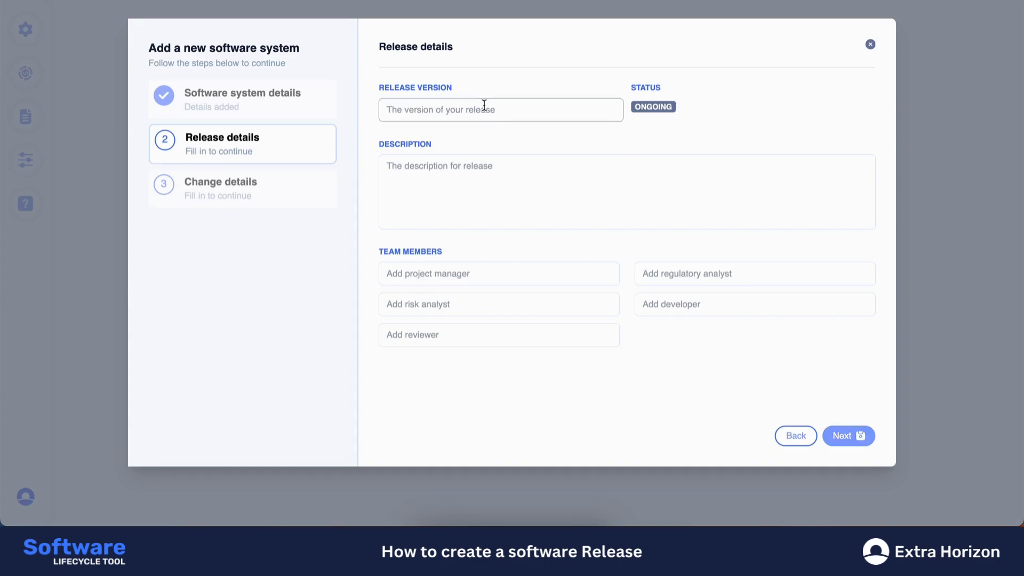
{"action": "type", "text": "v0.0"}
{"action": "left_click", "coordinate": [492, 182]}
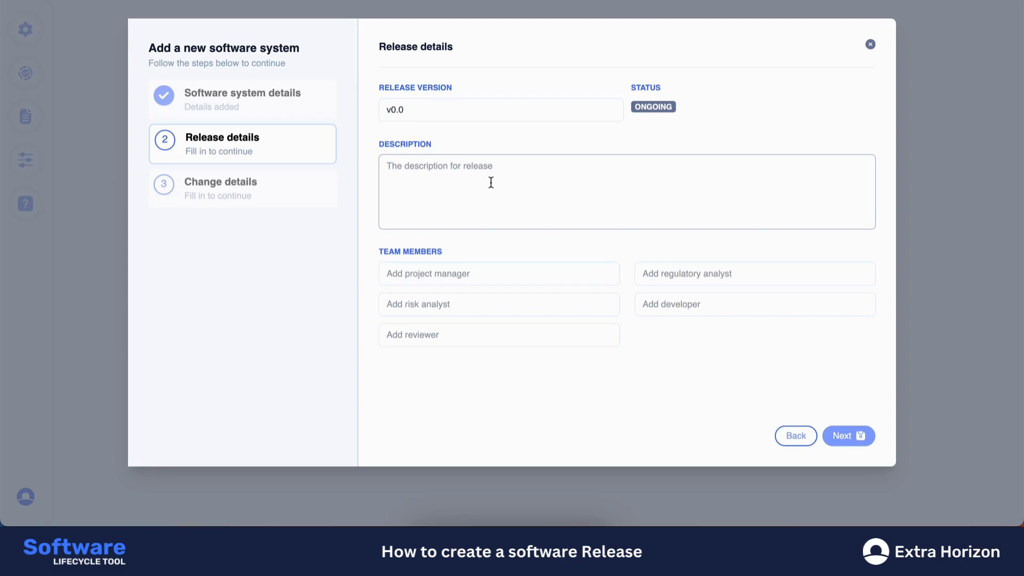
{"action": "type", "text": "Create t"}
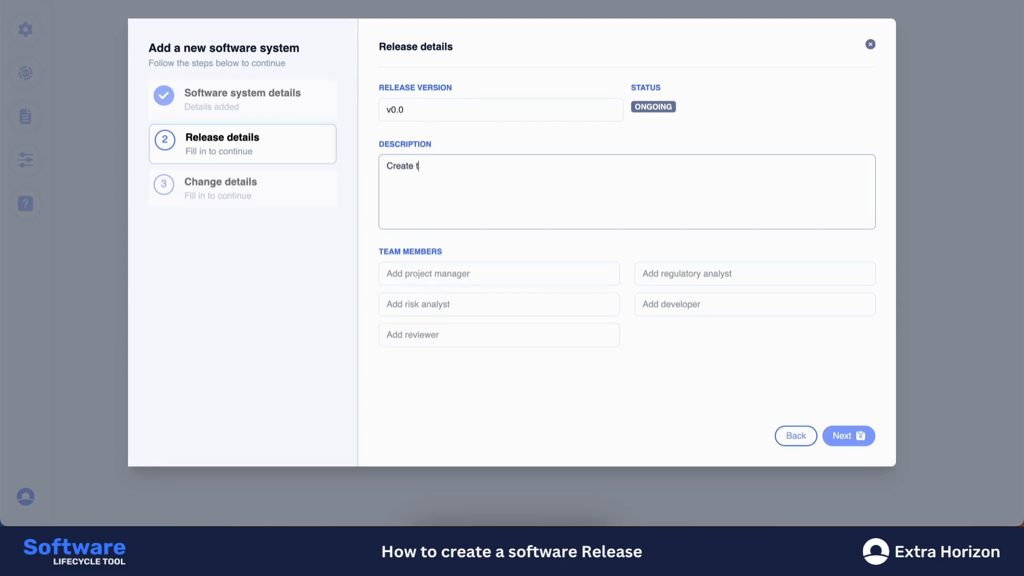
{"action": "type", "text": "he first version of our portal"}
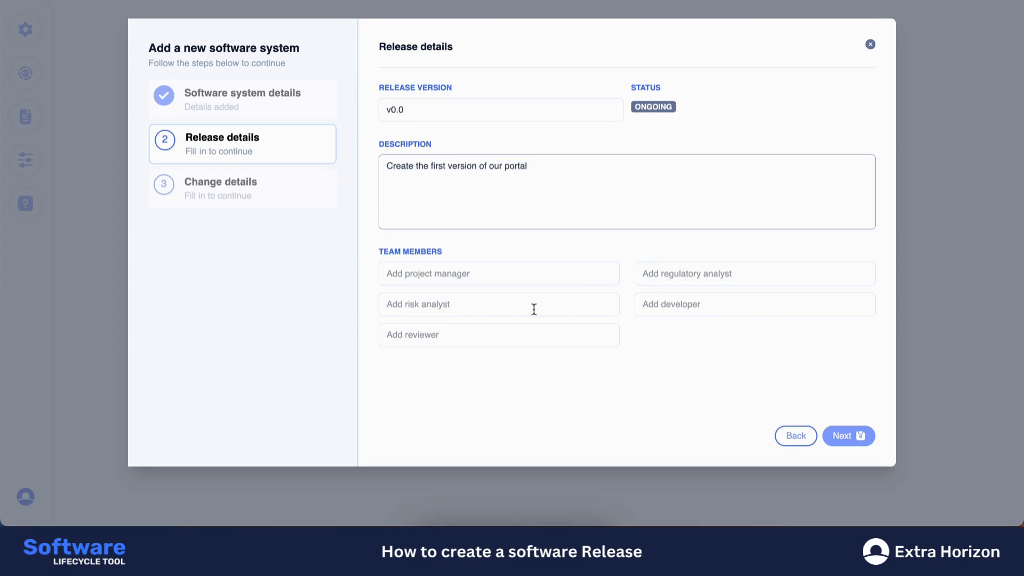
{"action": "left_click", "coordinate": [477, 275]}
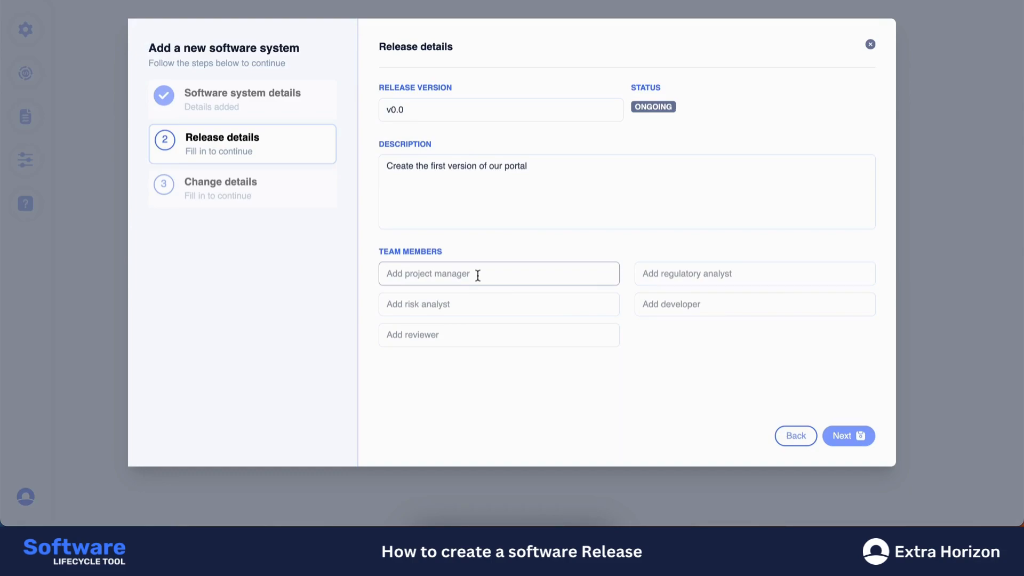
{"action": "type", "text": "John Doe"}
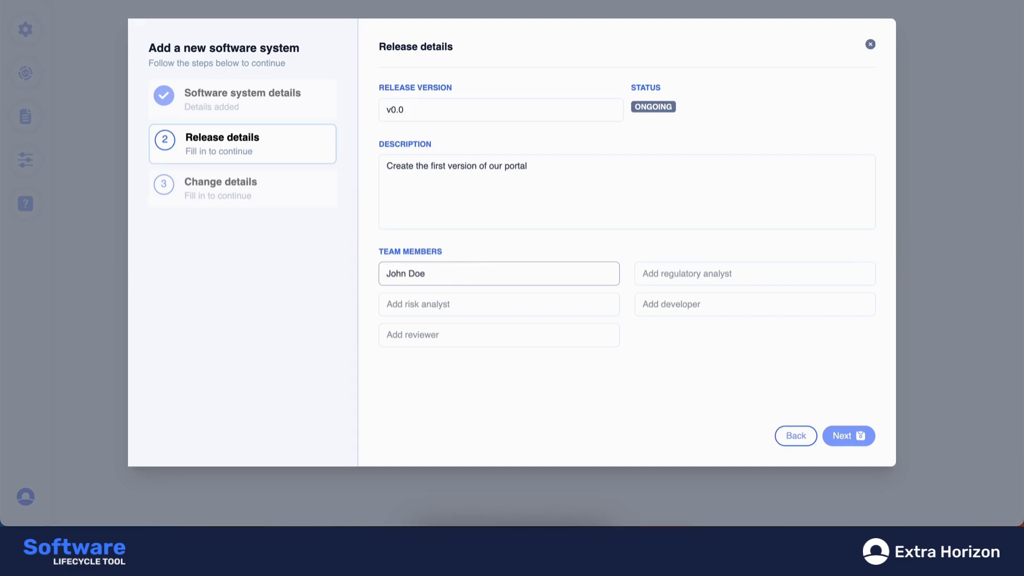
{"action": "left_click", "coordinate": [844, 441]}
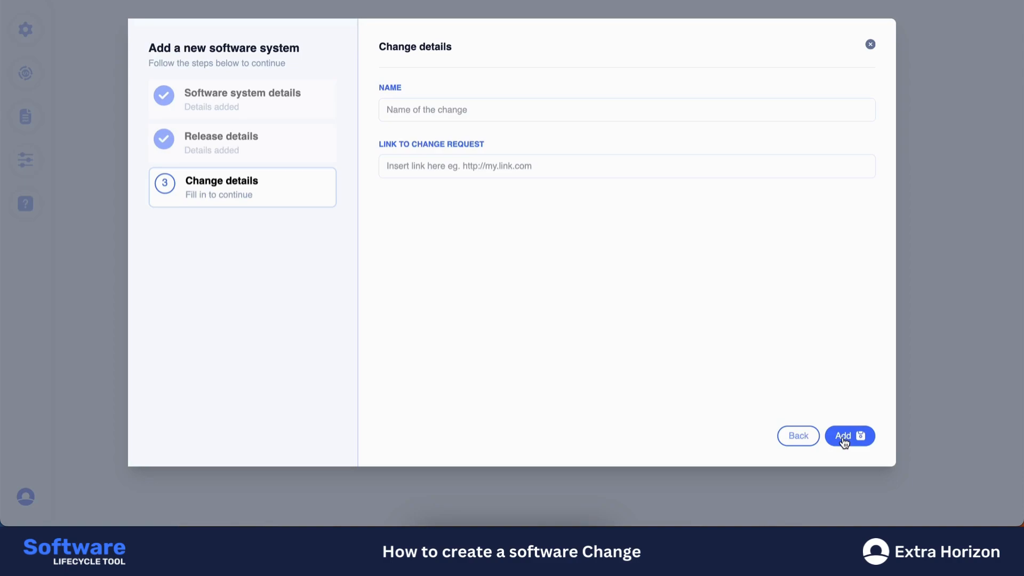
{"action": "left_click", "coordinate": [451, 110]}
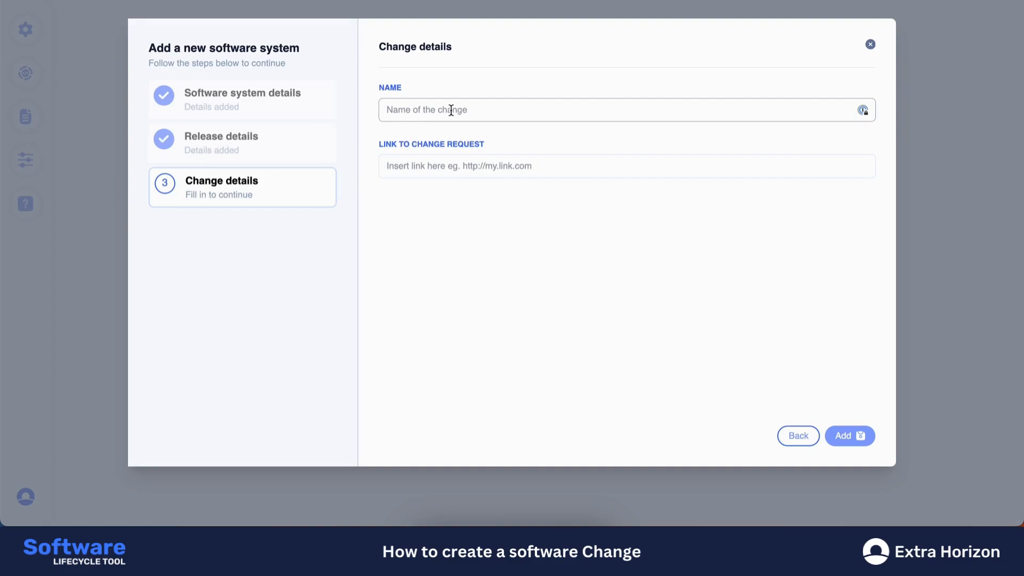
{"action": "type", "text": "Add multifactor authentication"}
{"action": "left_click", "coordinate": [474, 165]}
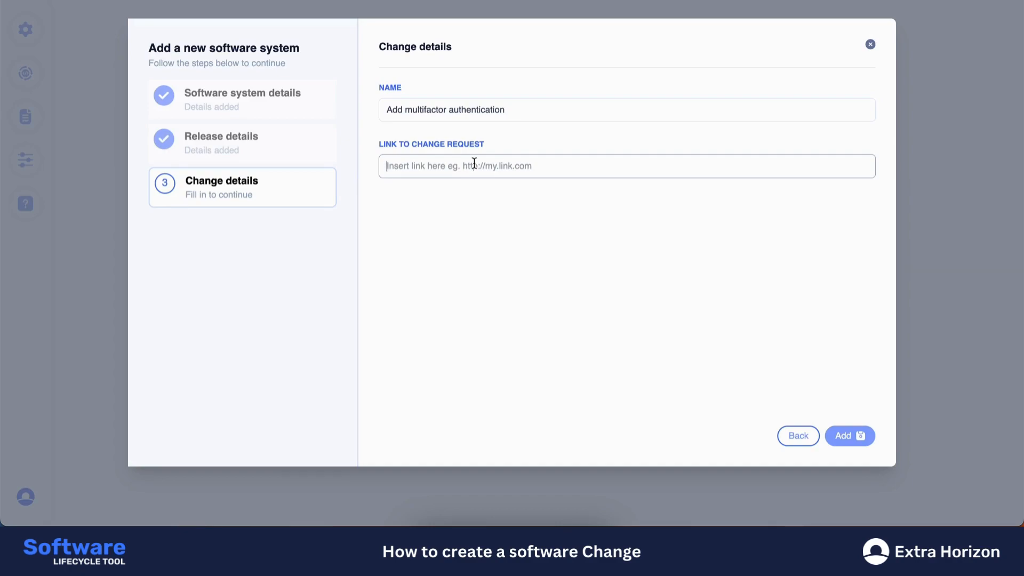
{"action": "type", "text": "www"}
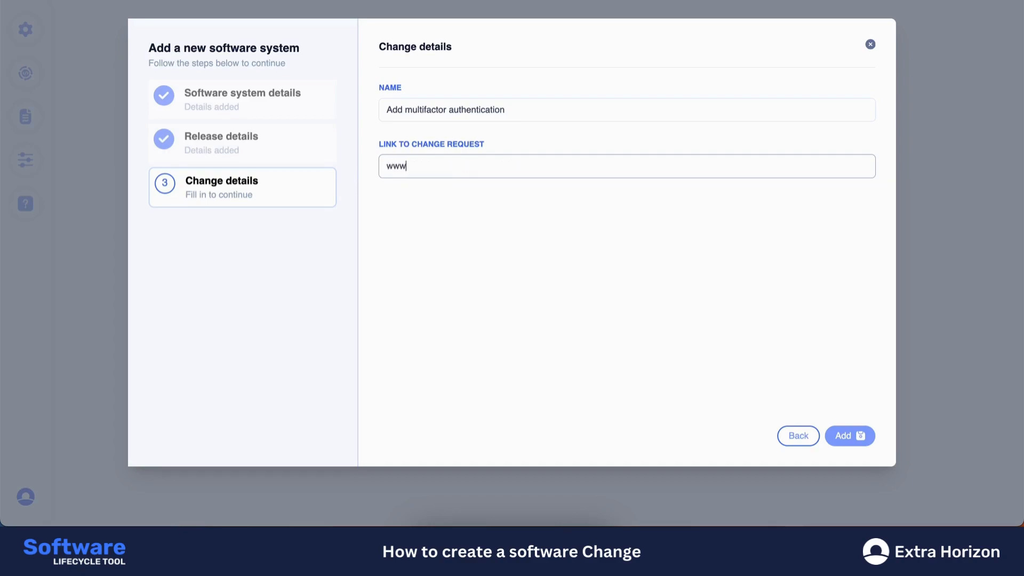
{"action": "key", "text": "BackSpace"}
{"action": "key", "text": "BackSpace"}
{"action": "key", "text": "BackSpace"}
{"action": "type", "text": "http://mylink.com"}
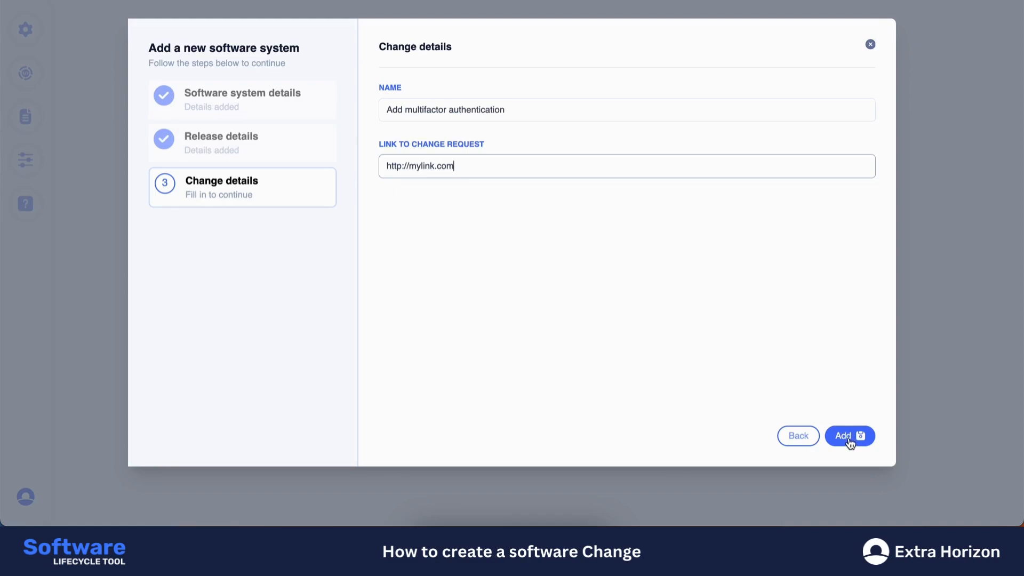
{"action": "left_click", "coordinate": [850, 439]}
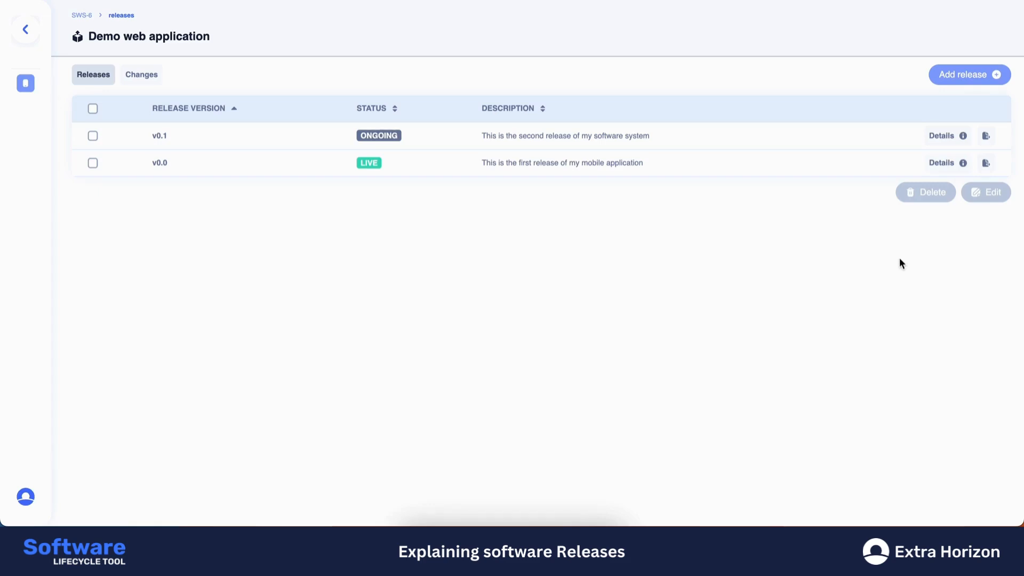
- Start a new release v0.2 with the description "New release" and the project manager's name, and continue to its change details
{"action": "left_click", "coordinate": [958, 76]}
{"action": "left_click", "coordinate": [465, 102]}
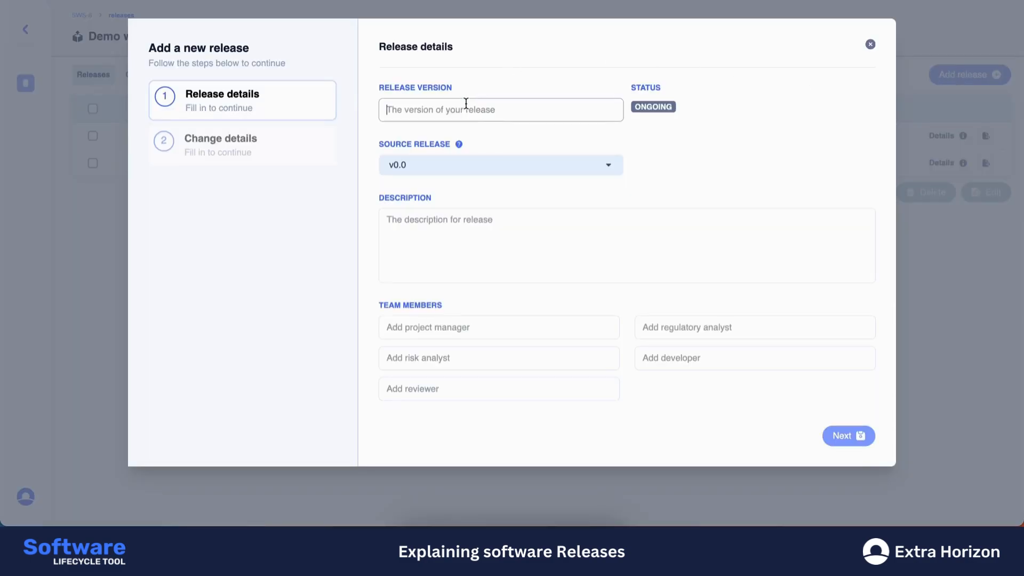
{"action": "type", "text": "v0"}
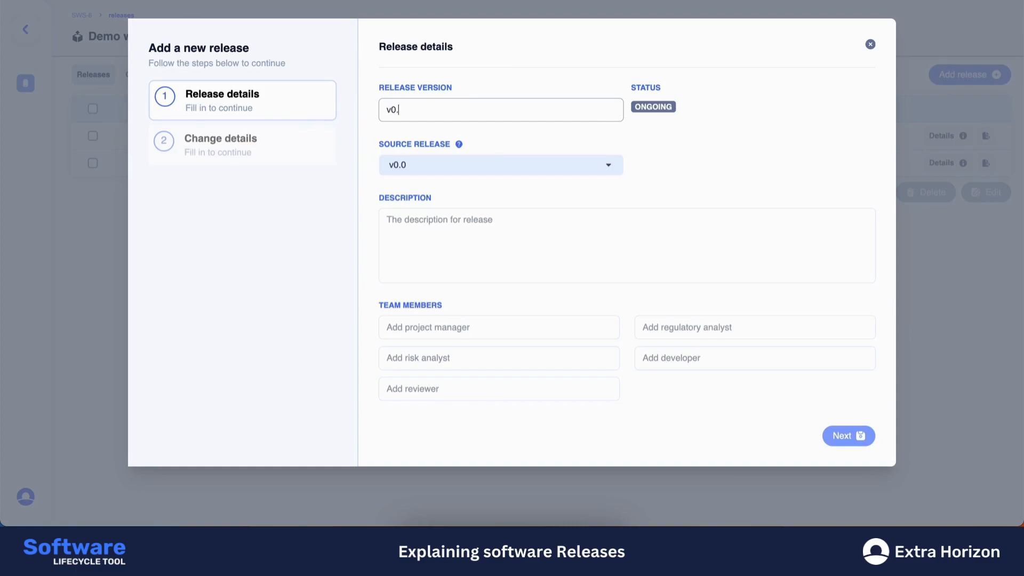
{"action": "type", "text": ".2"}
{"action": "left_click", "coordinate": [467, 222]}
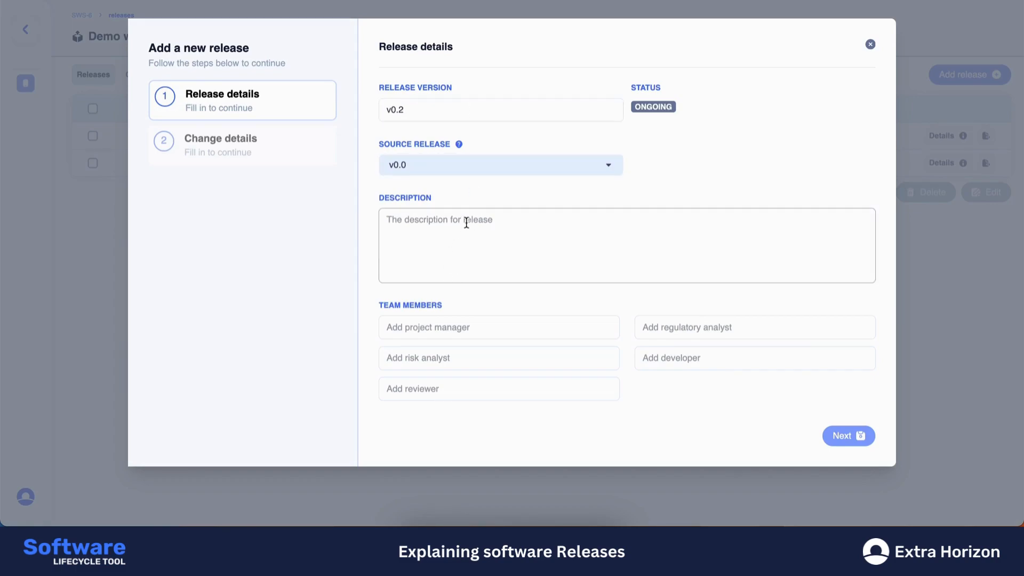
{"action": "type", "text": "New release"}
{"action": "left_click", "coordinate": [466, 336]}
{"action": "type", "text": "John Doe"}
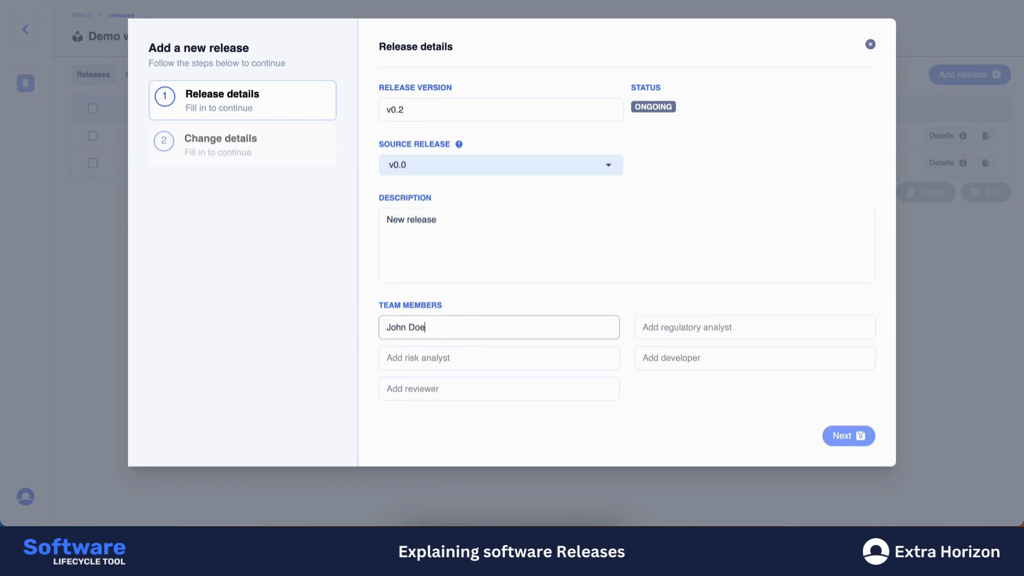
{"action": "left_click", "coordinate": [840, 436]}
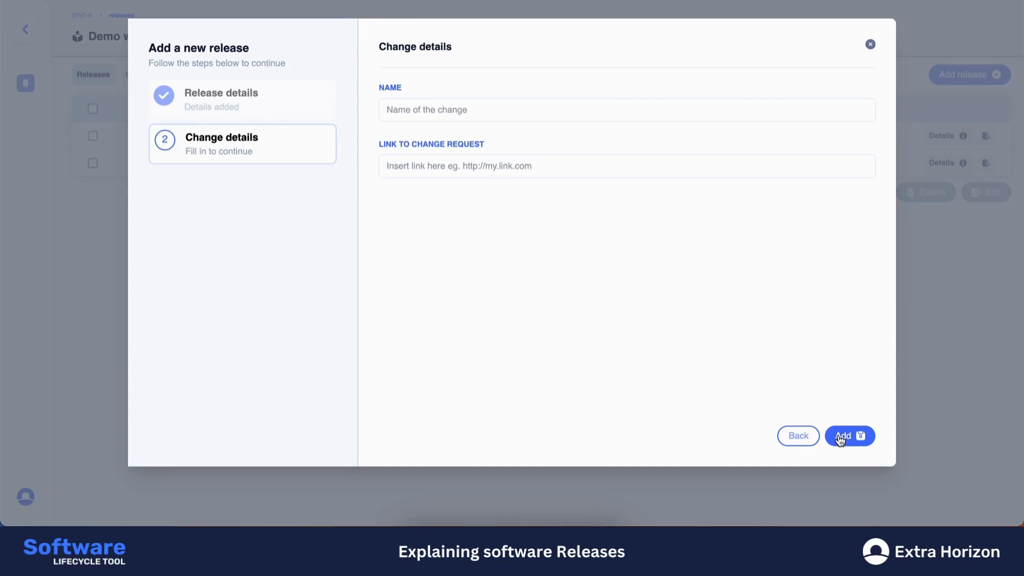
{"action": "left_click", "coordinate": [487, 112]}
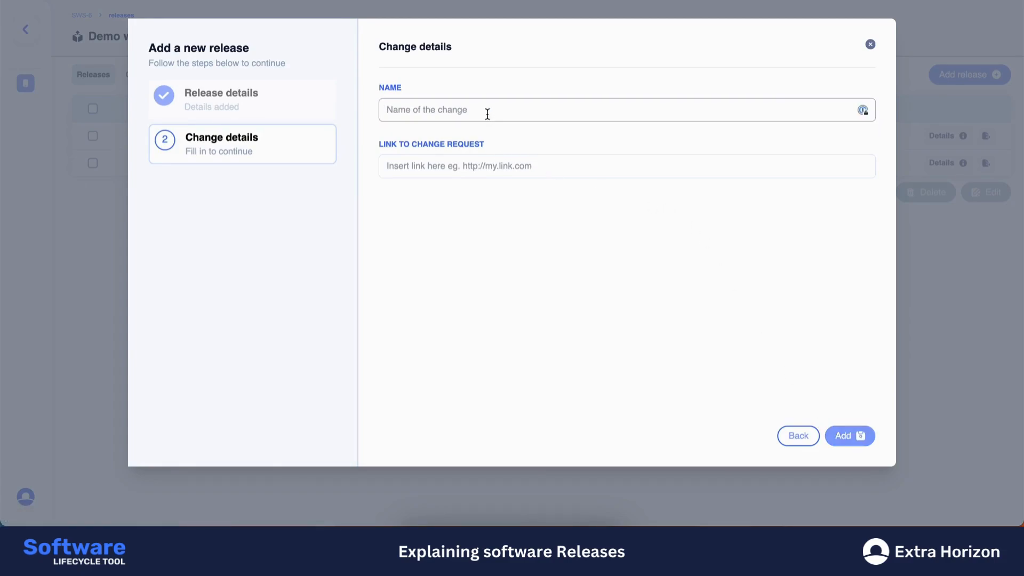
{"action": "type", "text": "Add a single sign ow"}
{"action": "left_click", "coordinate": [458, 156]}
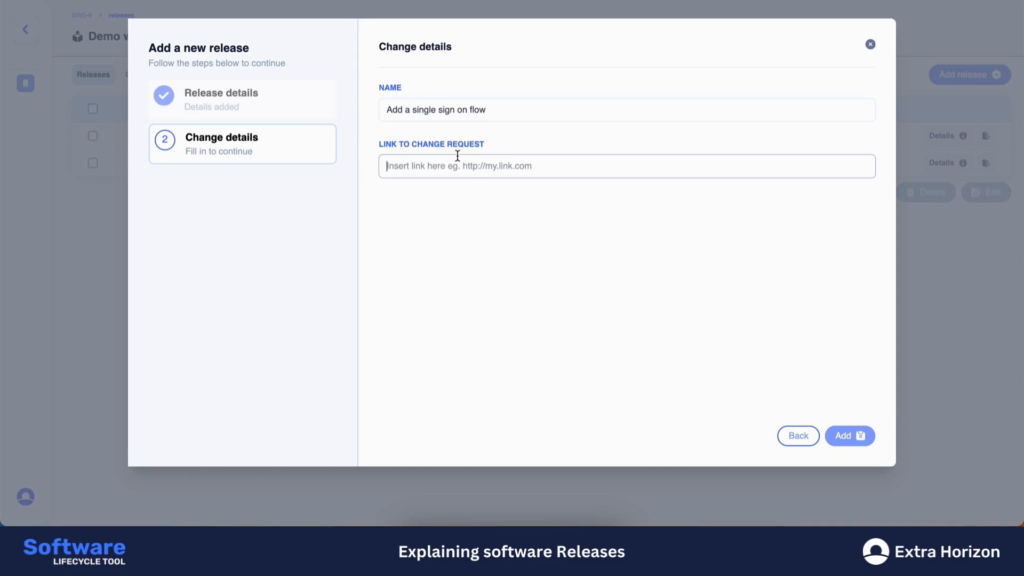
{"action": "type", "text": "http://my"}
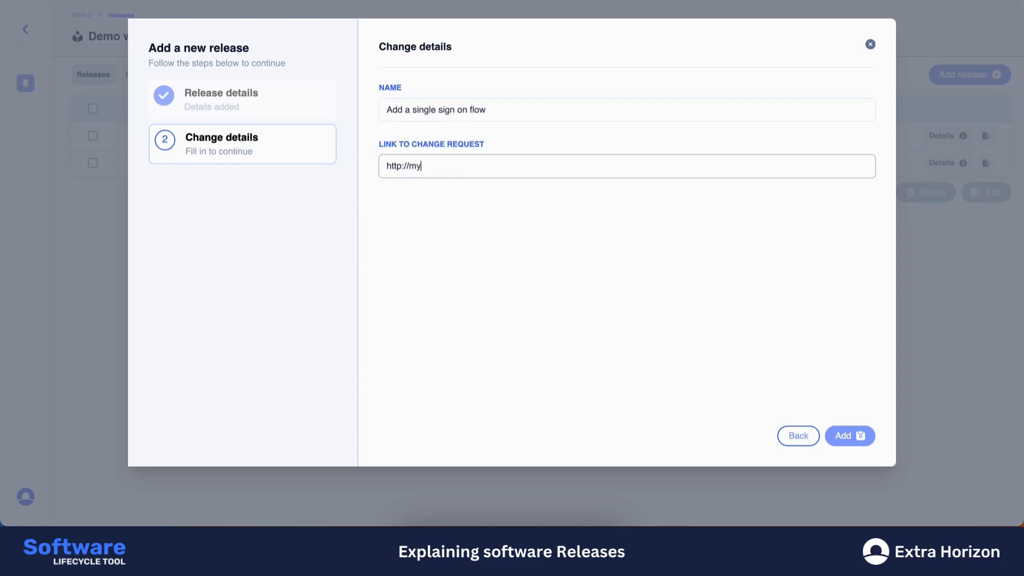
{"action": "type", "text": "link.com"}
{"action": "left_click", "coordinate": [849, 436]}
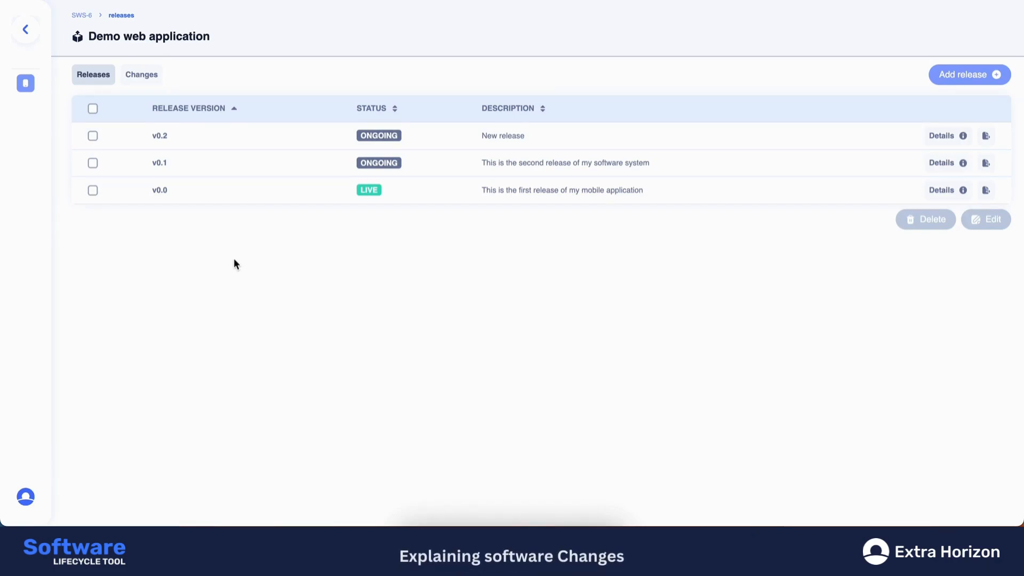
- Open the software requirements of release v0.2's change and expand the Design specification and Unit & int. testing sections
{"action": "left_click", "coordinate": [152, 79]}
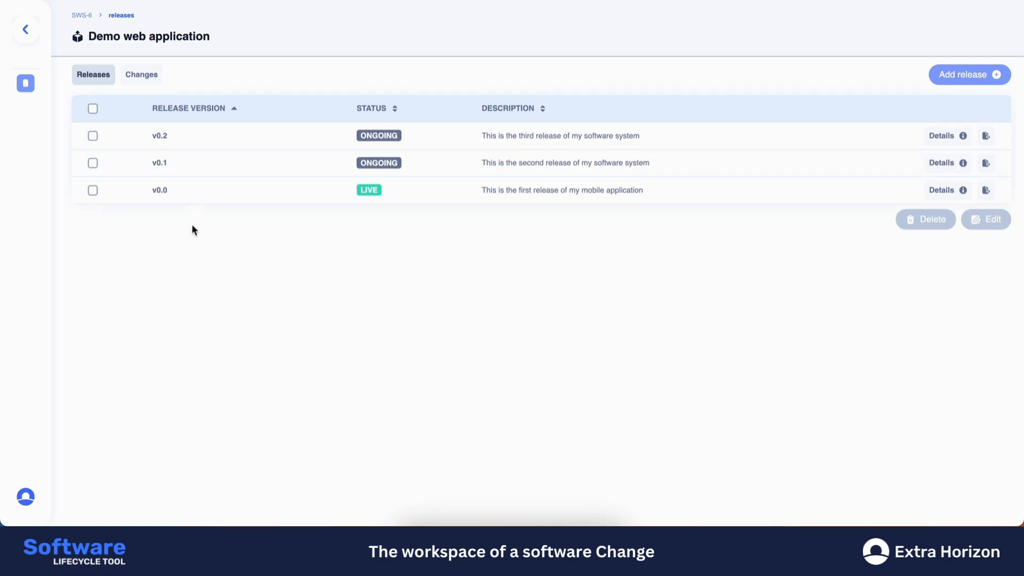
{"action": "left_click", "coordinate": [166, 140]}
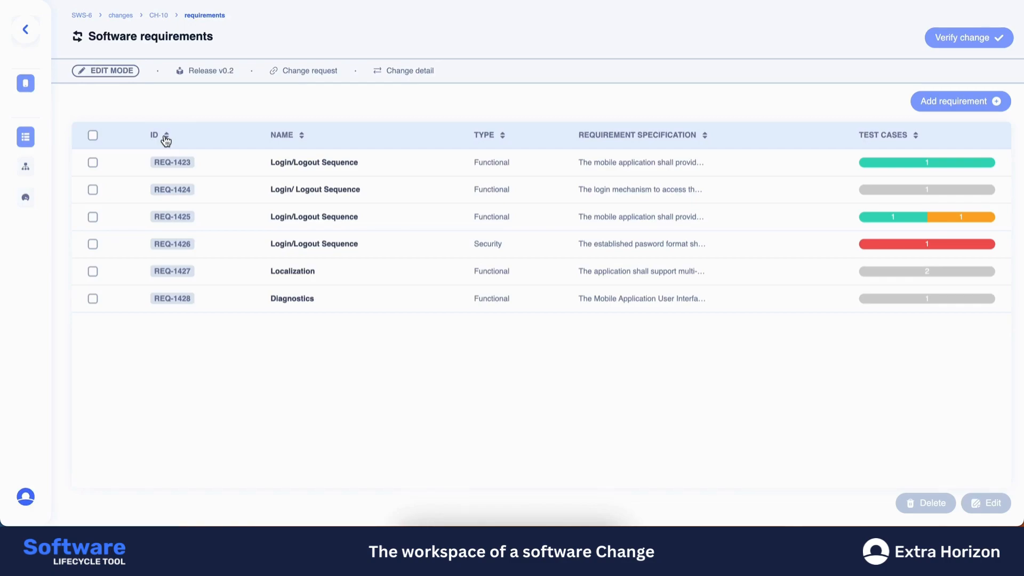
{"action": "mouse_move", "coordinate": [34, 83]}
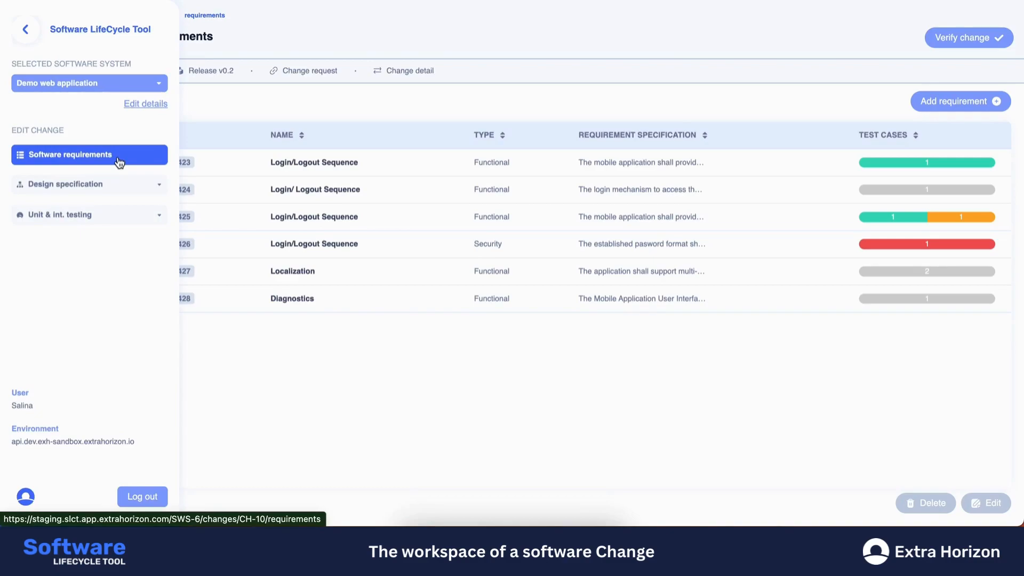
{"action": "left_click", "coordinate": [121, 186]}
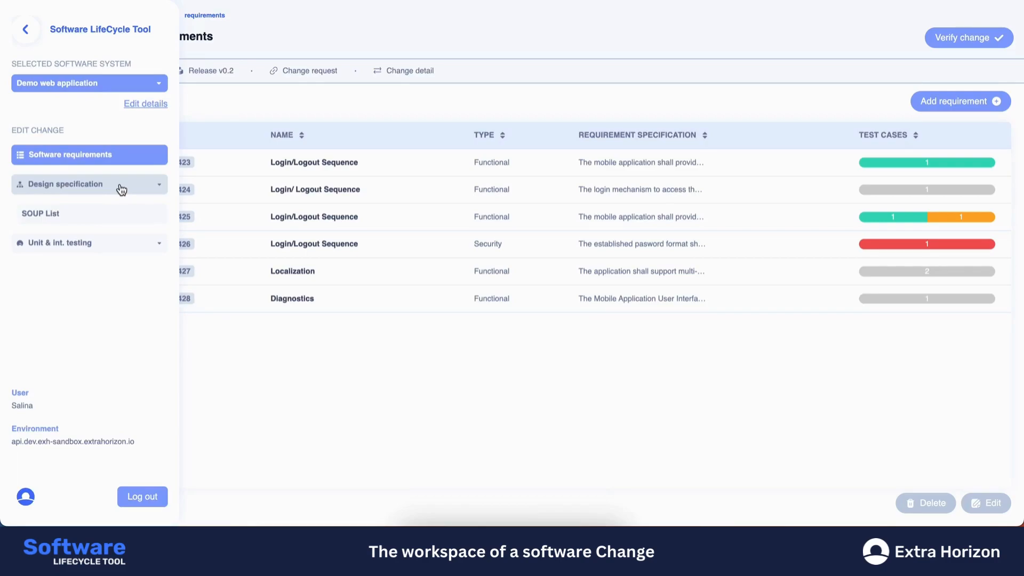
{"action": "left_click", "coordinate": [124, 243]}
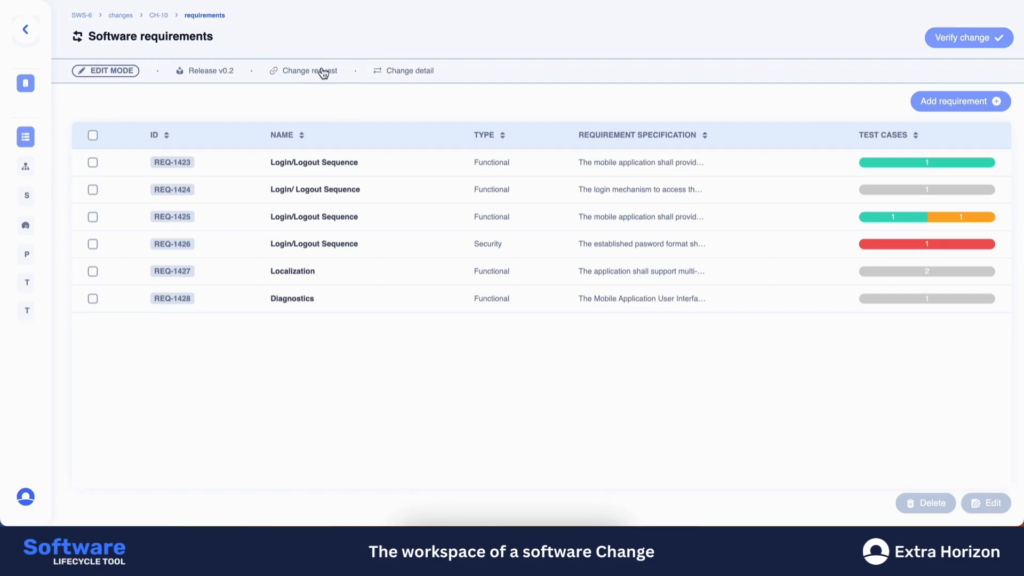
- Review the name and change request link in the change's details, then close them
{"action": "left_click", "coordinate": [408, 71]}
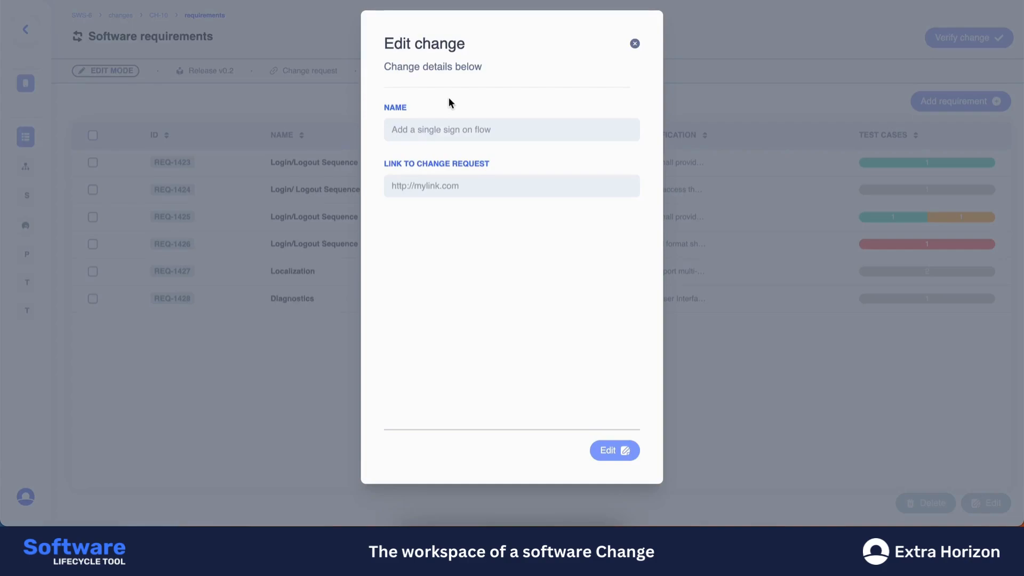
{"action": "left_click", "coordinate": [635, 44]}
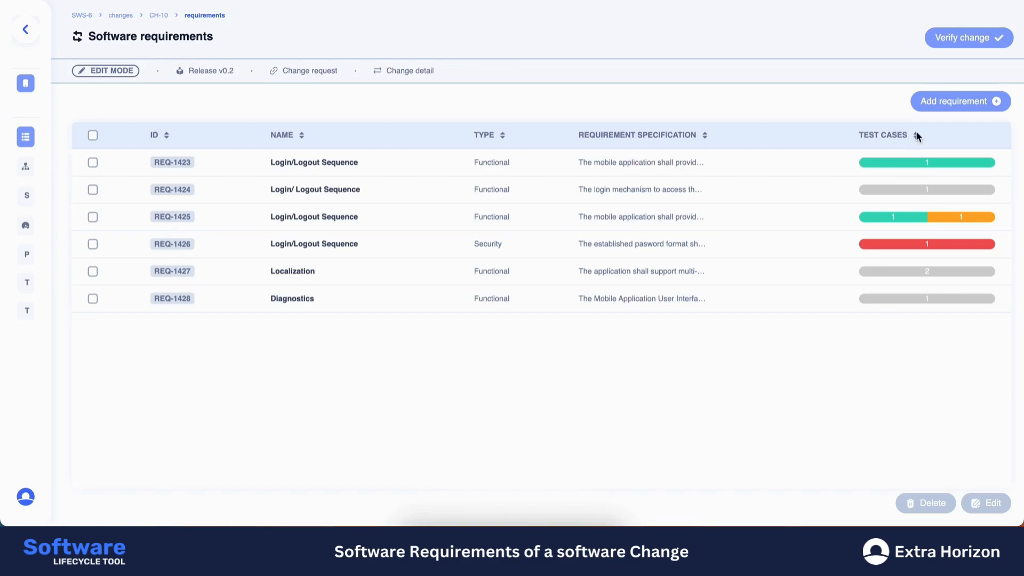
- Start a new software requirement named "Single Sign On" with the type Functional
{"action": "left_click", "coordinate": [970, 100]}
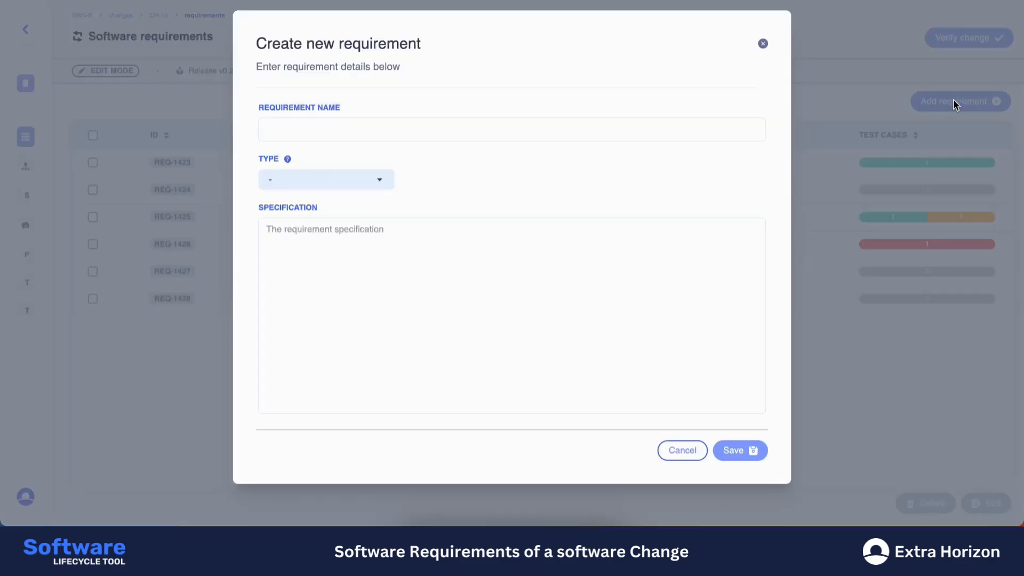
{"action": "left_click", "coordinate": [357, 131]}
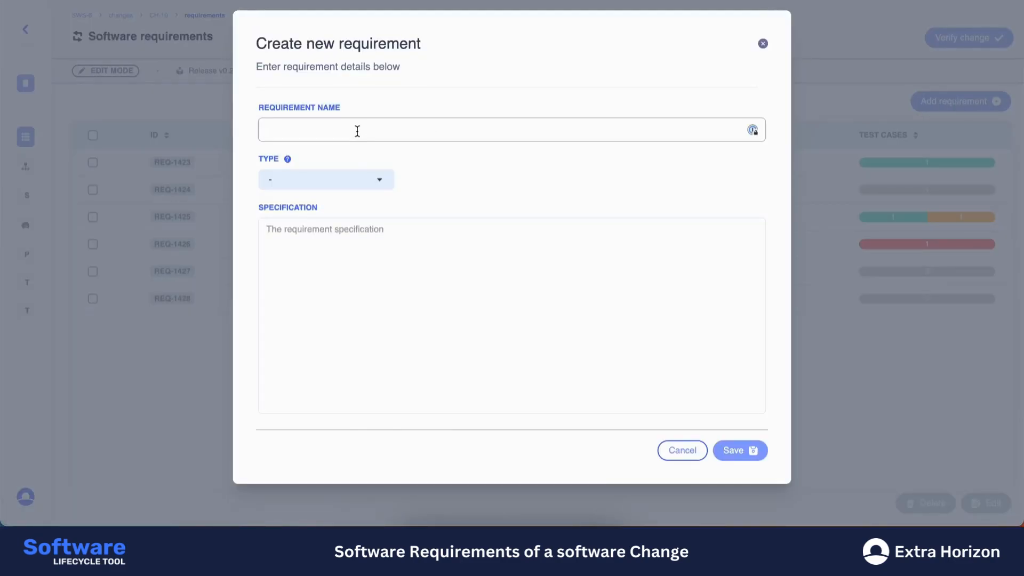
{"action": "type", "text": "Single Sign On"}
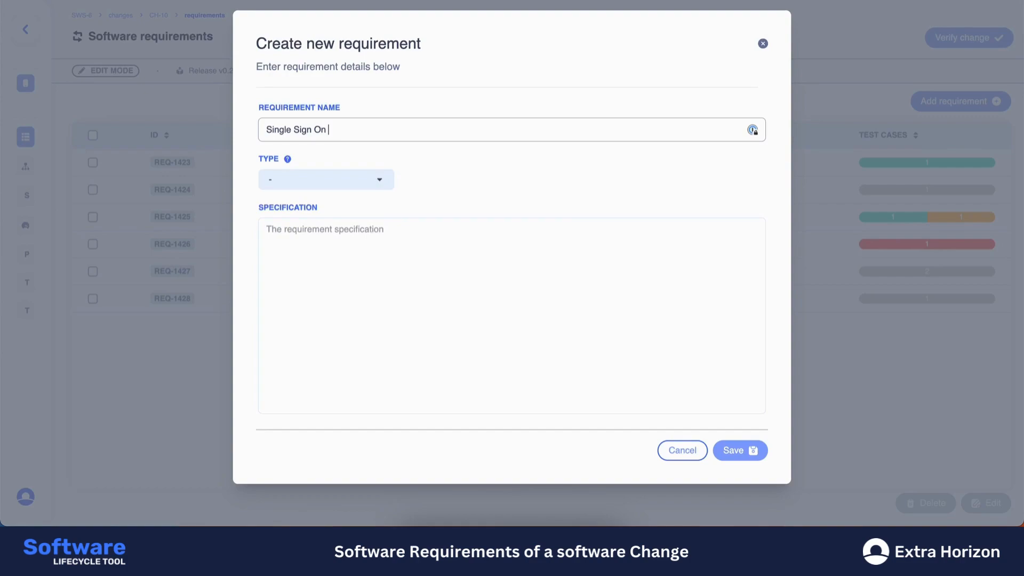
{"action": "left_click", "coordinate": [328, 179]}
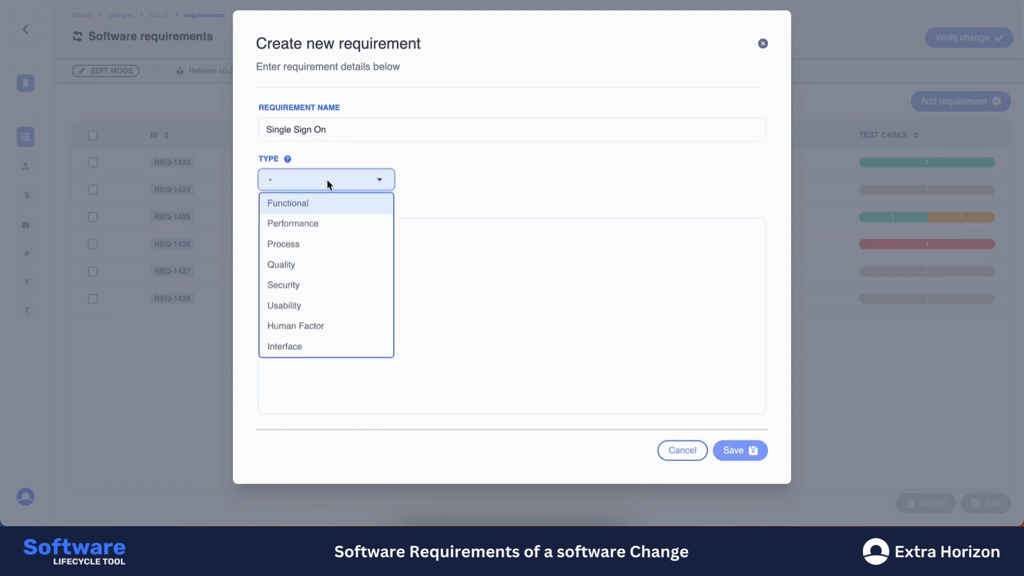
{"action": "left_click", "coordinate": [323, 207]}
- Enter the specification "The user is able to use google as an identity provider to sign in into the web aplication" and save the requirement
{"action": "left_click", "coordinate": [333, 239]}
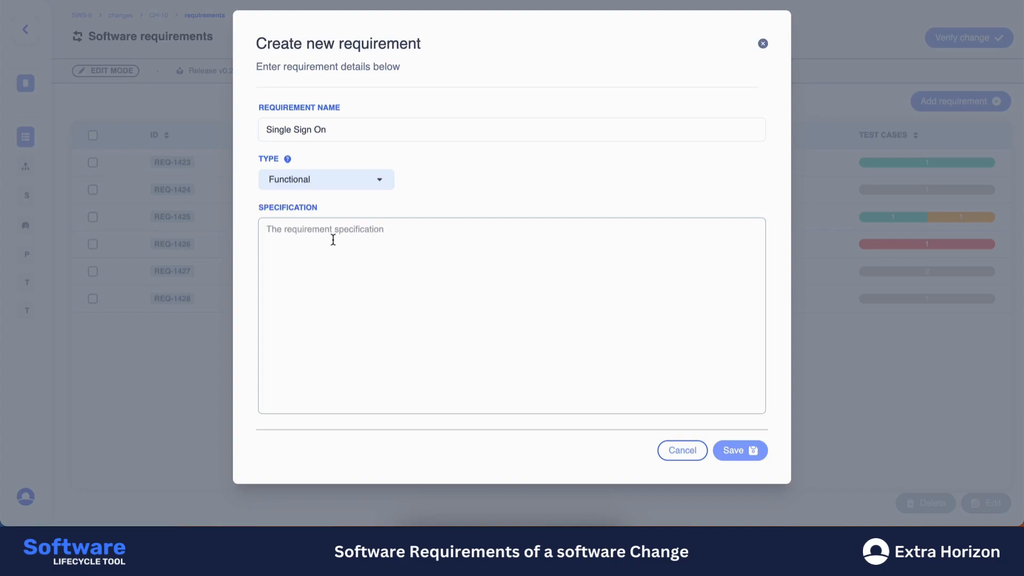
{"action": "type", "text": "The user is able to use google a"}
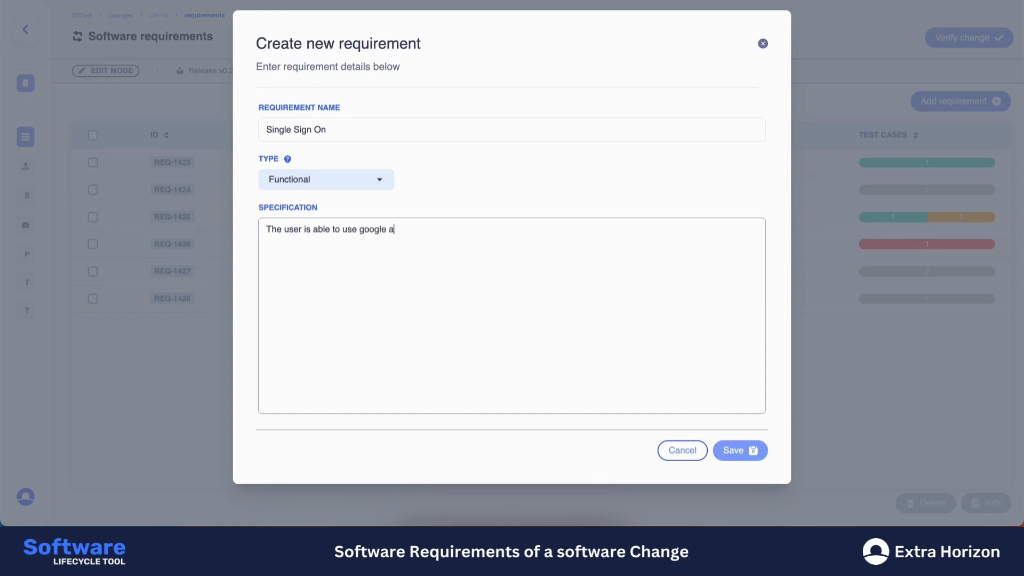
{"action": "type", "text": "s an identity provider to s"}
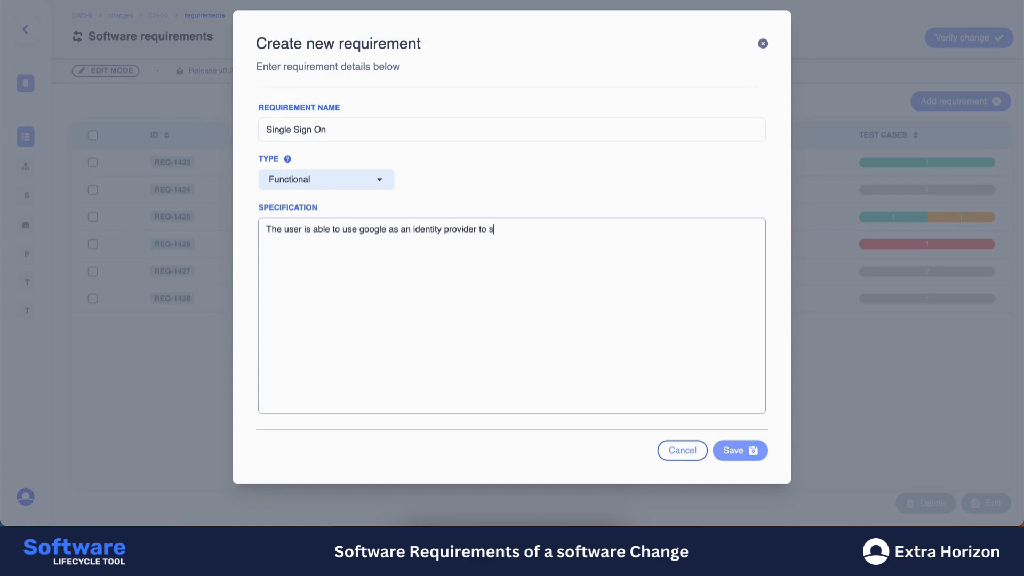
{"action": "type", "text": "ign in into the web"}
{"action": "type", "text": " aplic"}
{"action": "key", "text": "BackSpace"}
{"action": "type", "text": "ication"}
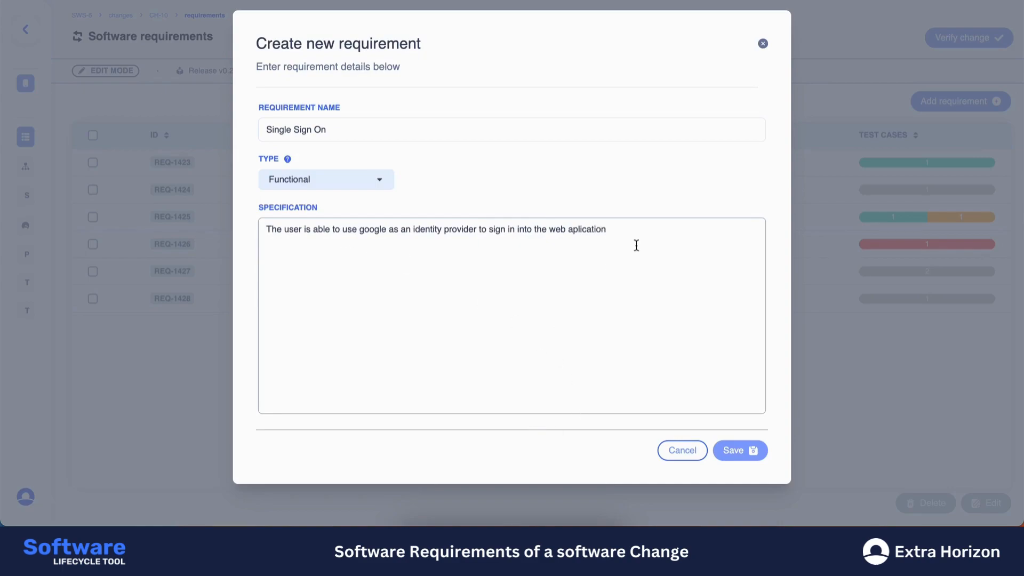
{"action": "left_click", "coordinate": [731, 452]}
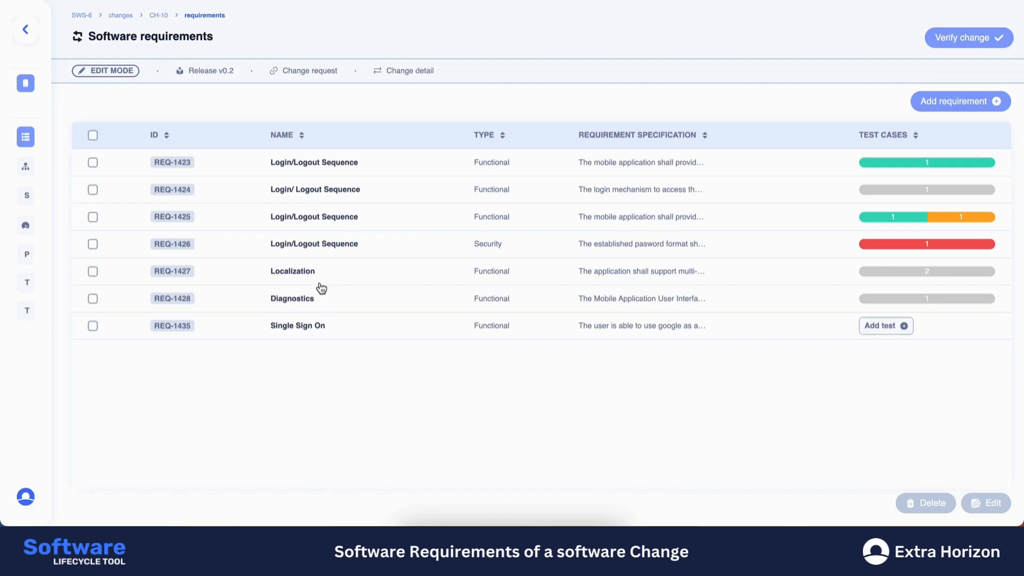
- Append "Make changes" to the specification of the Login/Logout Sequence requirement REQ-1423, save it and close its details
{"action": "left_click", "coordinate": [318, 167]}
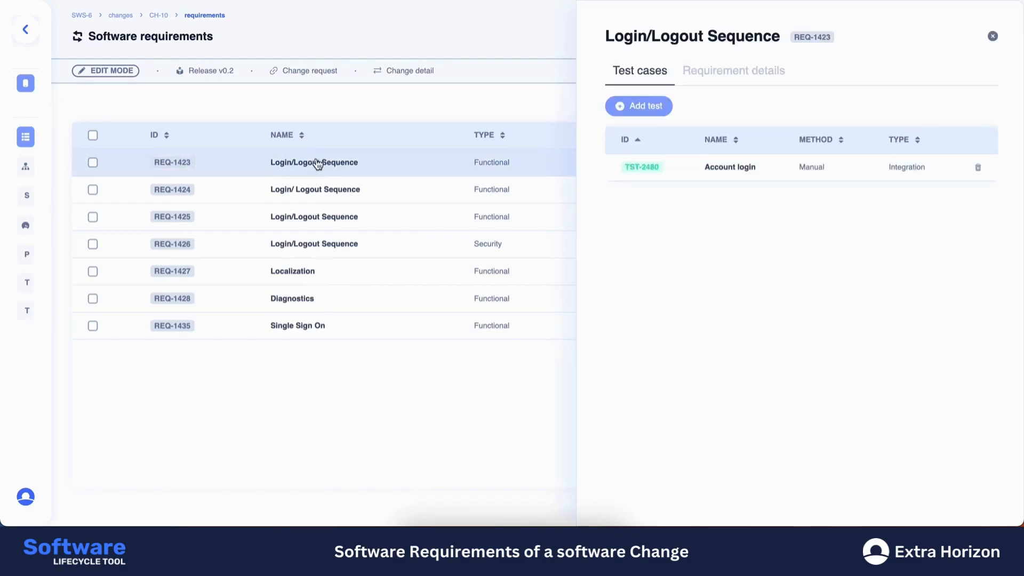
{"action": "left_click", "coordinate": [761, 82]}
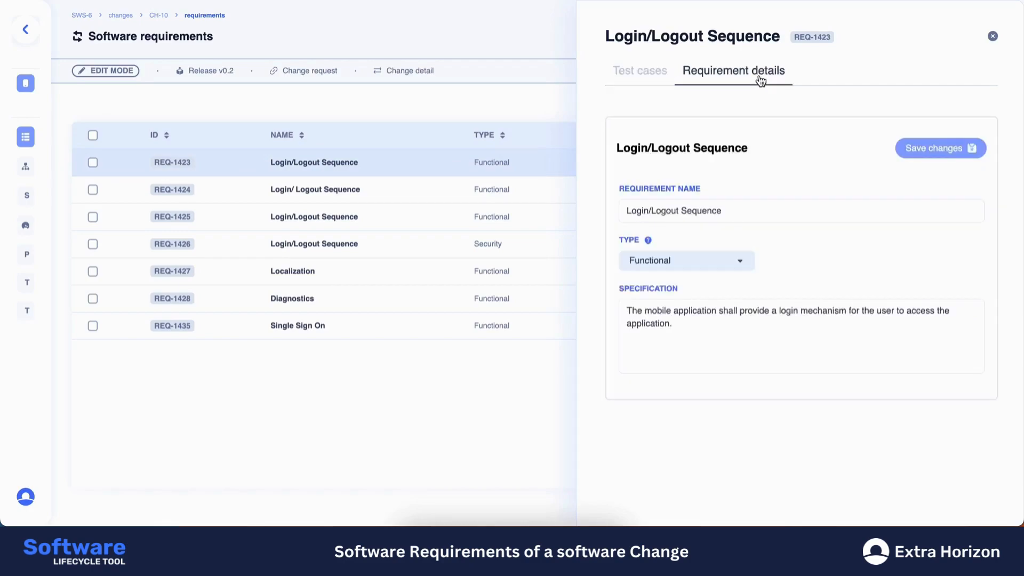
{"action": "left_click", "coordinate": [694, 322]}
{"action": "type", "text": "Make changes"}
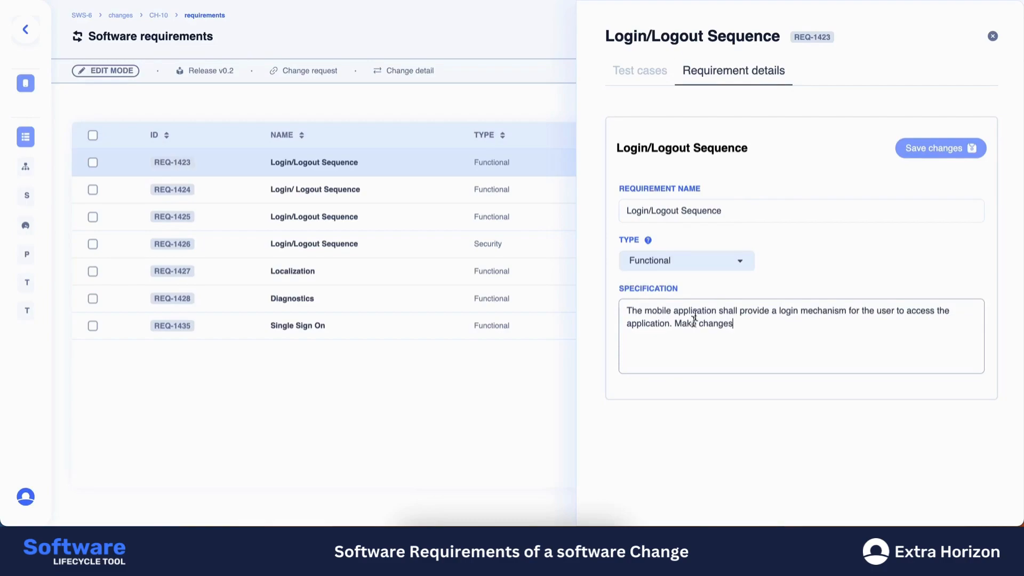
{"action": "left_click", "coordinate": [935, 147]}
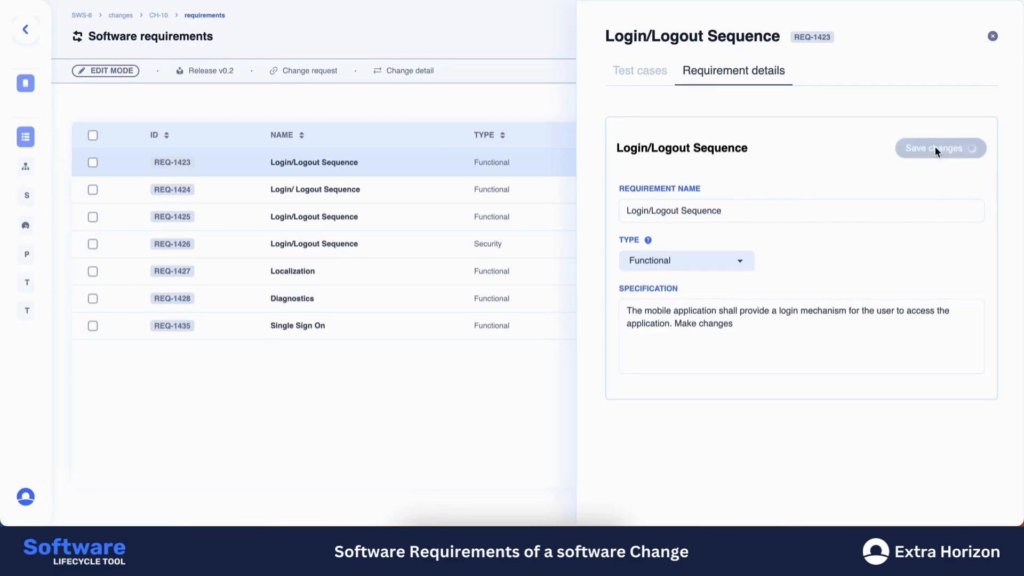
{"action": "left_click", "coordinate": [993, 38]}
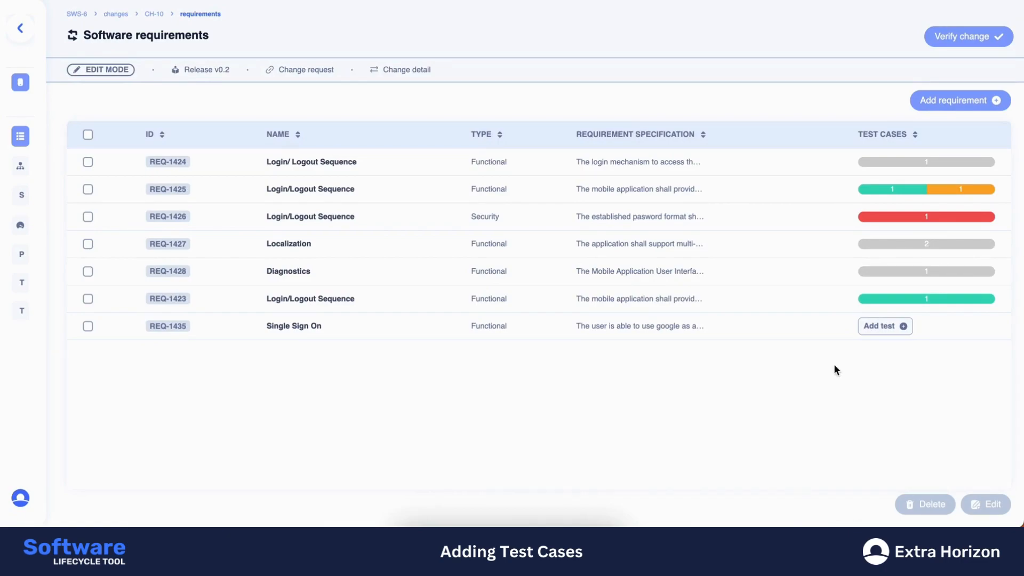
- Start a test case for the Single Sign On requirement named "Test case", with method Manual and type Integration
{"action": "left_click", "coordinate": [880, 326]}
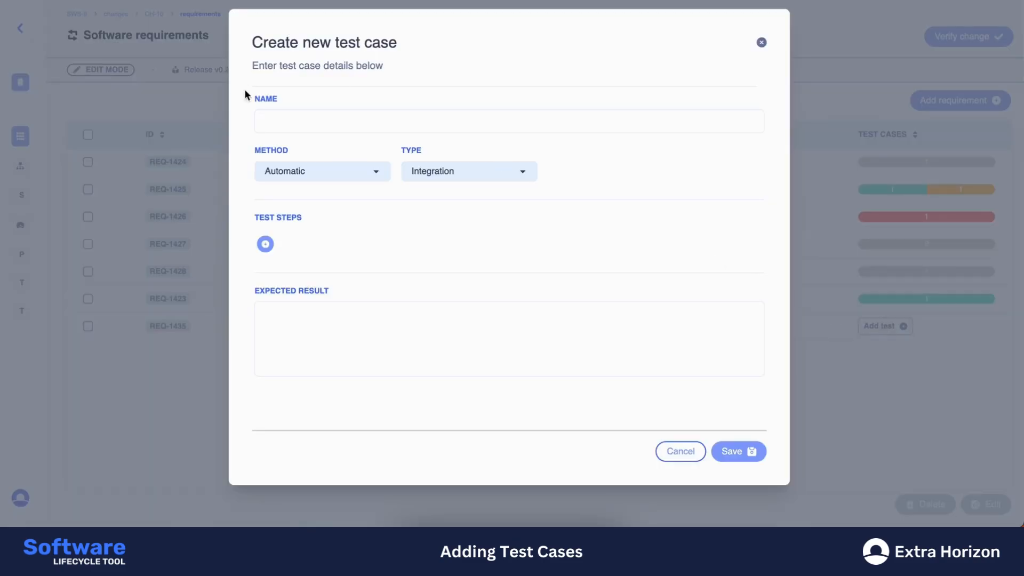
{"action": "left_click", "coordinate": [322, 126]}
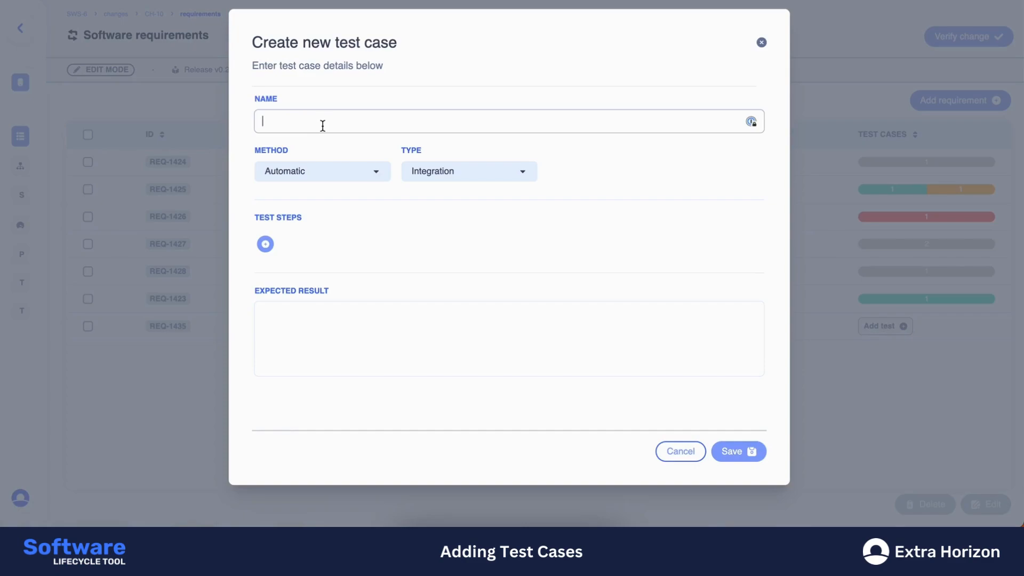
{"action": "type", "text": "Test case"}
{"action": "left_click", "coordinate": [335, 173]}
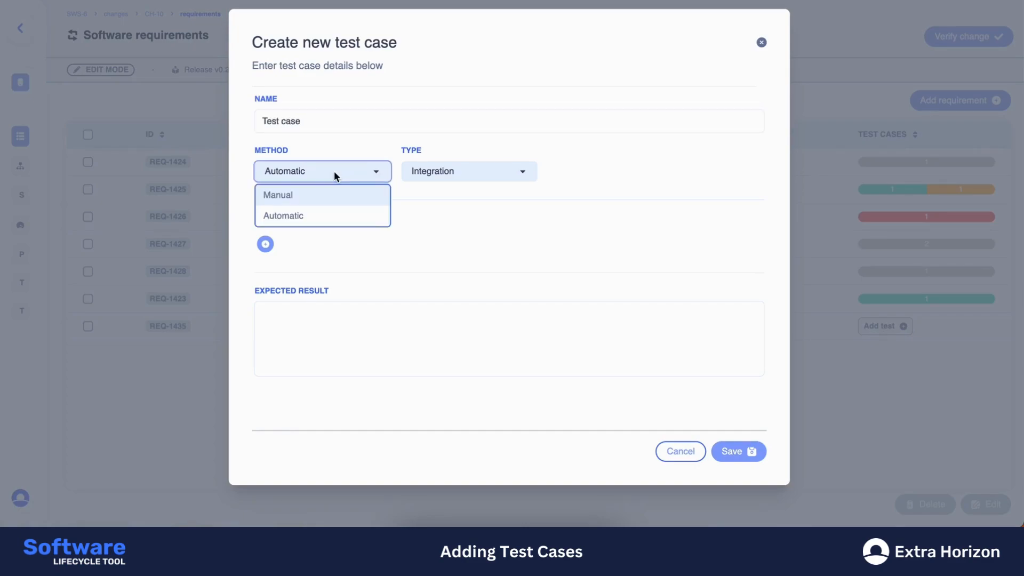
{"action": "left_click", "coordinate": [343, 195]}
{"action": "left_click", "coordinate": [471, 171]}
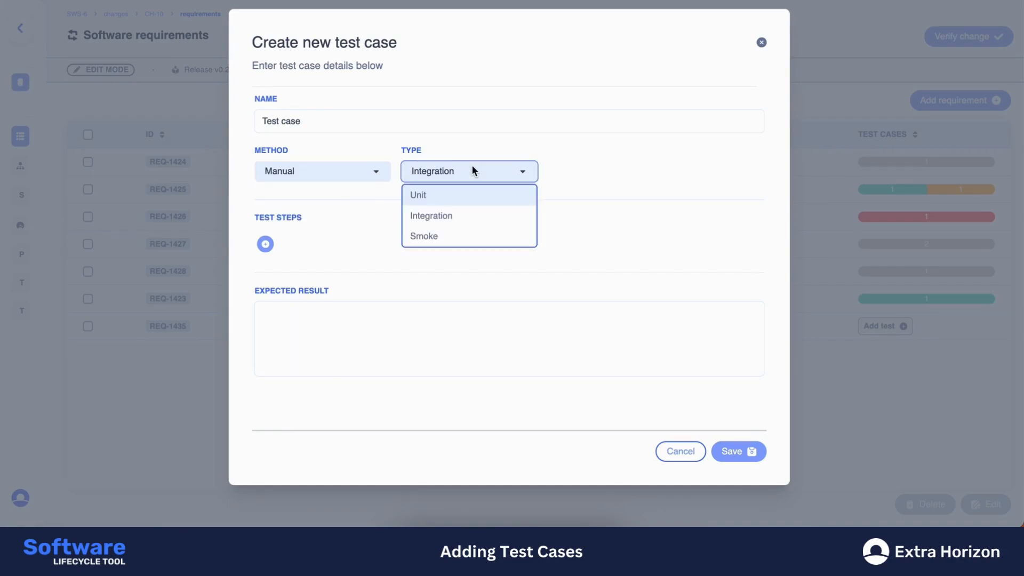
{"action": "left_click", "coordinate": [456, 216]}
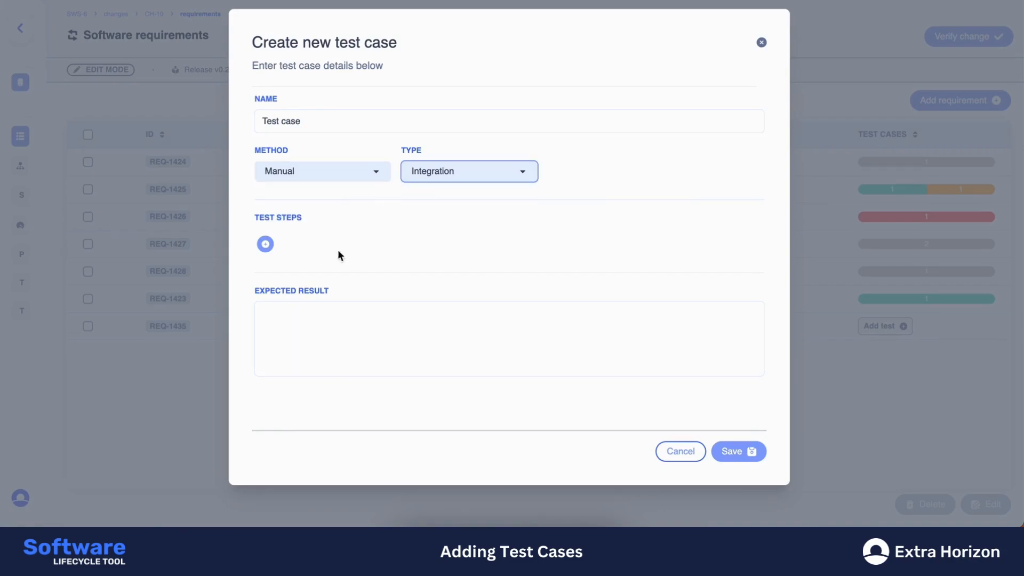
- Add two test steps to the new test case, described as "Step 1" and "Step 2"
{"action": "left_click", "coordinate": [265, 244]}
{"action": "scroll", "coordinate": [491, 232], "scroll_direction": "down", "scroll_amount": 1}
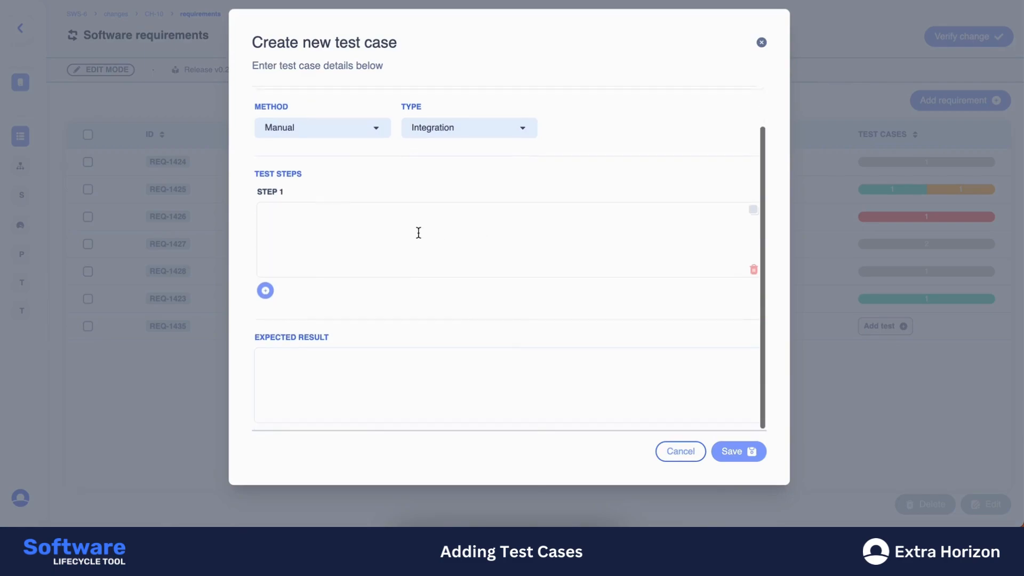
{"action": "left_click", "coordinate": [418, 233]}
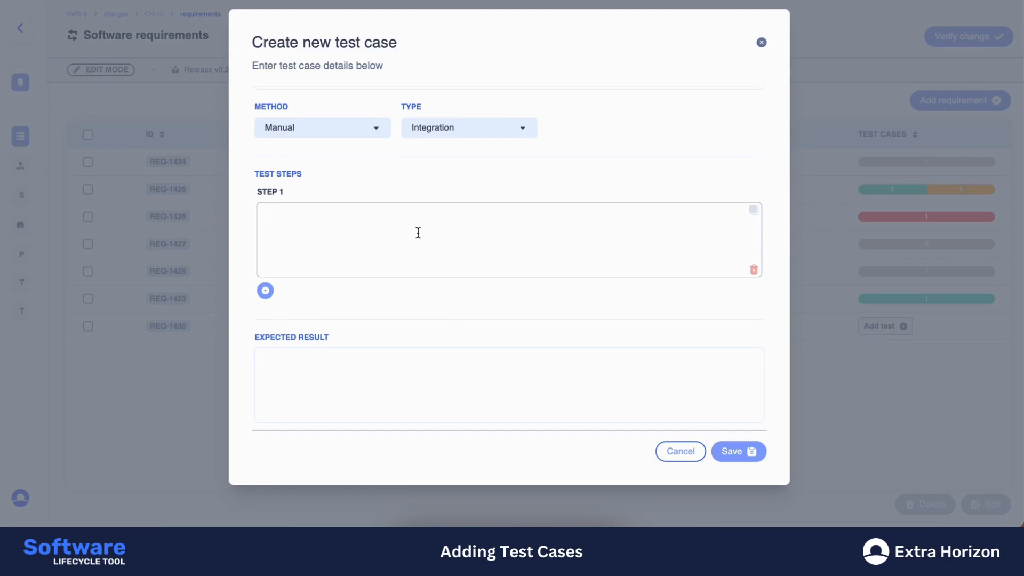
{"action": "type", "text": "Step 1"}
{"action": "left_click", "coordinate": [265, 292]}
{"action": "left_click", "coordinate": [311, 304]}
{"action": "type", "text": "Step 2"}
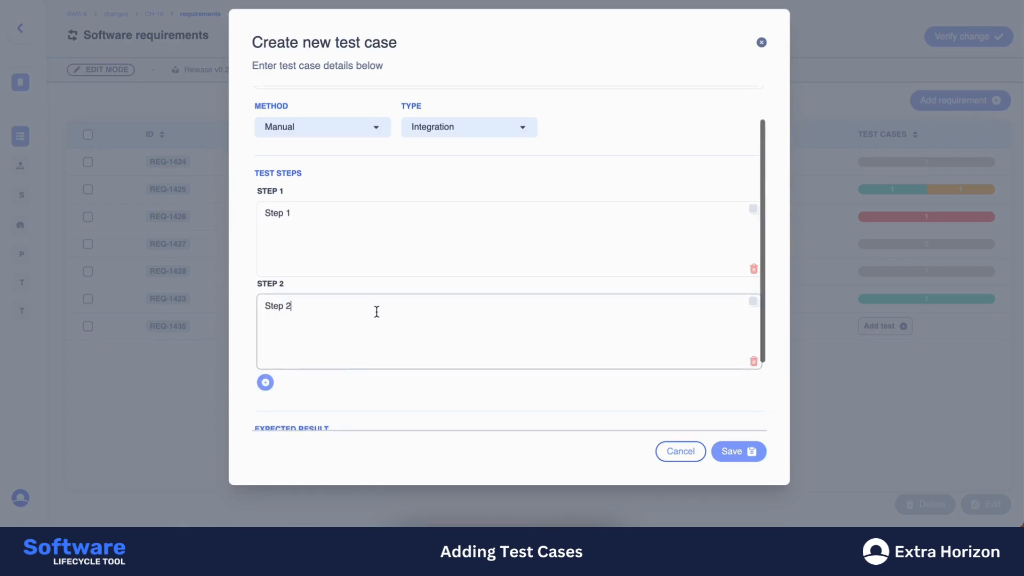
- Enter "Expected result" as the test case's expected result, save the test case and close the form
{"action": "scroll", "coordinate": [368, 331], "scroll_direction": "down", "scroll_amount": 3}
{"action": "left_click", "coordinate": [343, 364]}
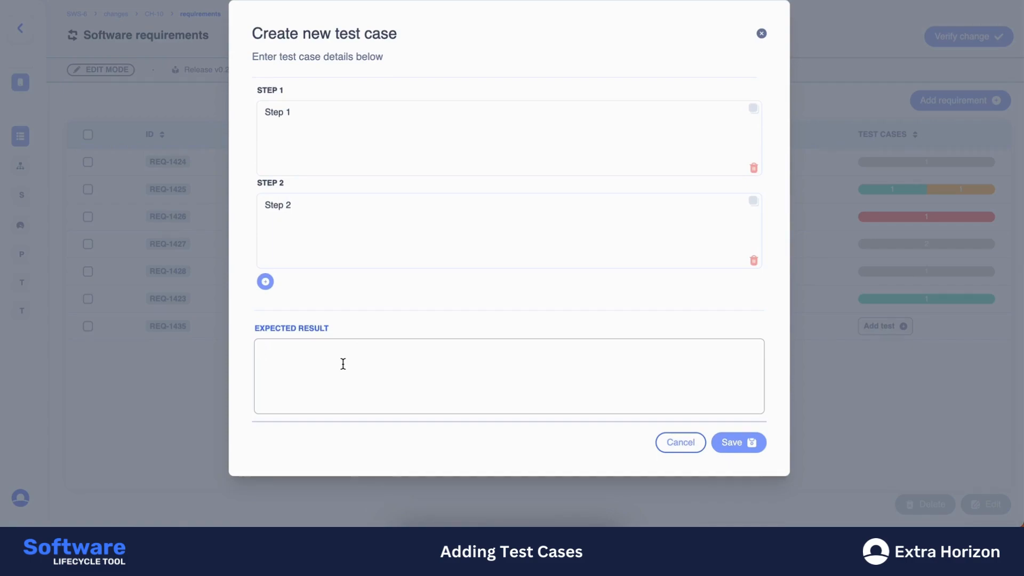
{"action": "type", "text": "Expected result"}
{"action": "left_click", "coordinate": [738, 443]}
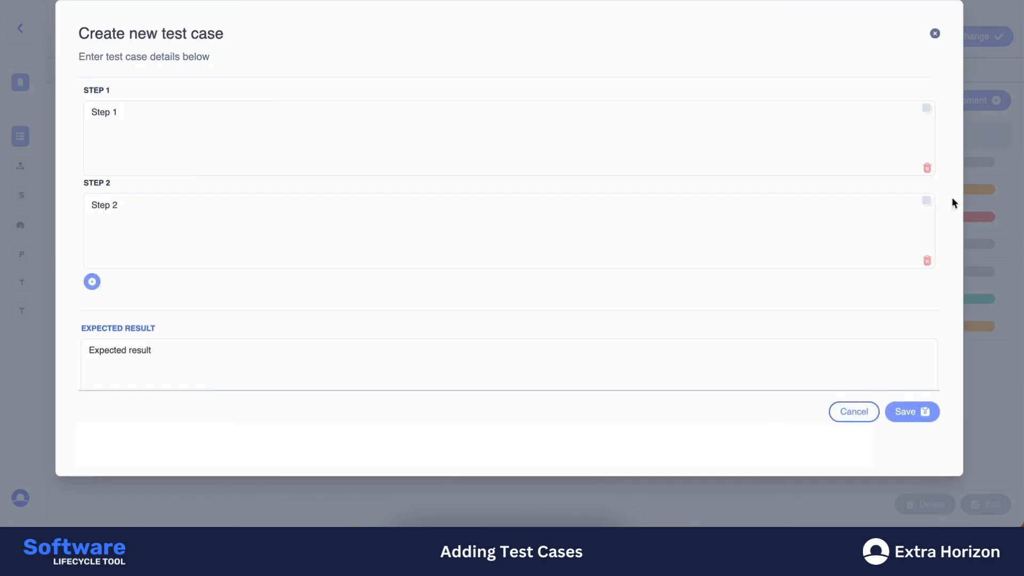
{"action": "left_click", "coordinate": [936, 35]}
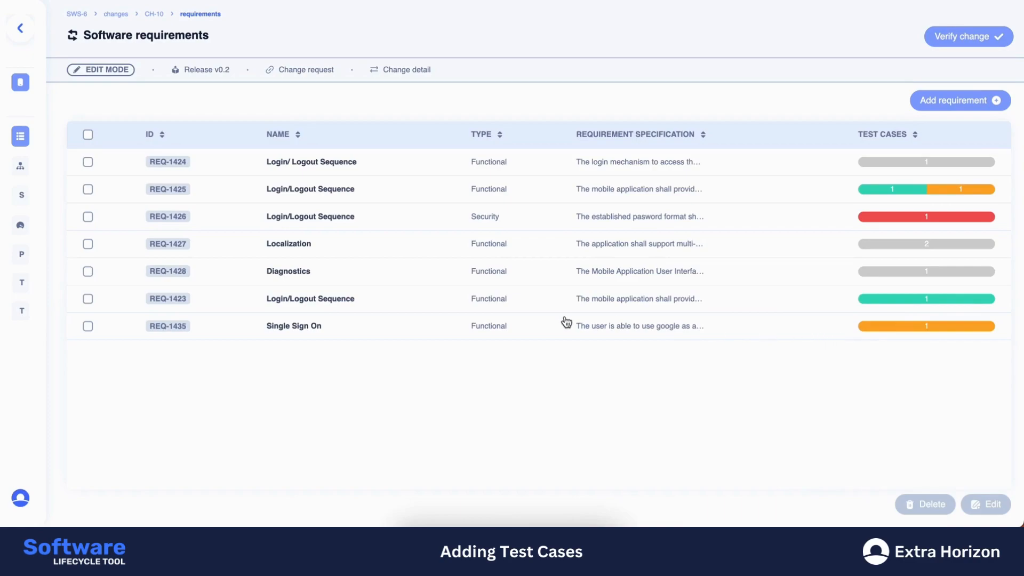
- Review the test info of the Single Sign On requirement's test case, then return to the test overview
{"action": "left_click", "coordinate": [421, 332]}
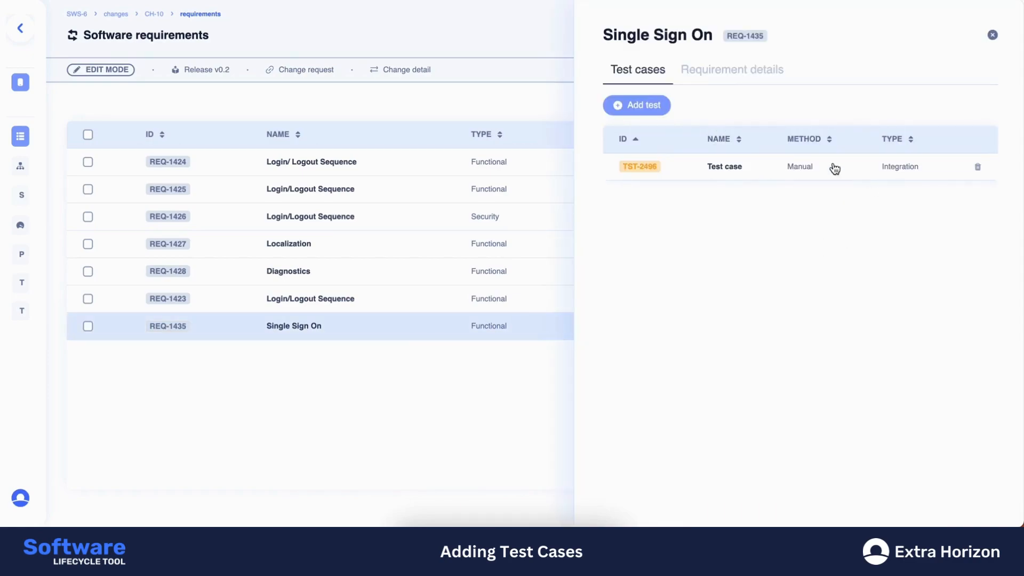
{"action": "left_click", "coordinate": [802, 167]}
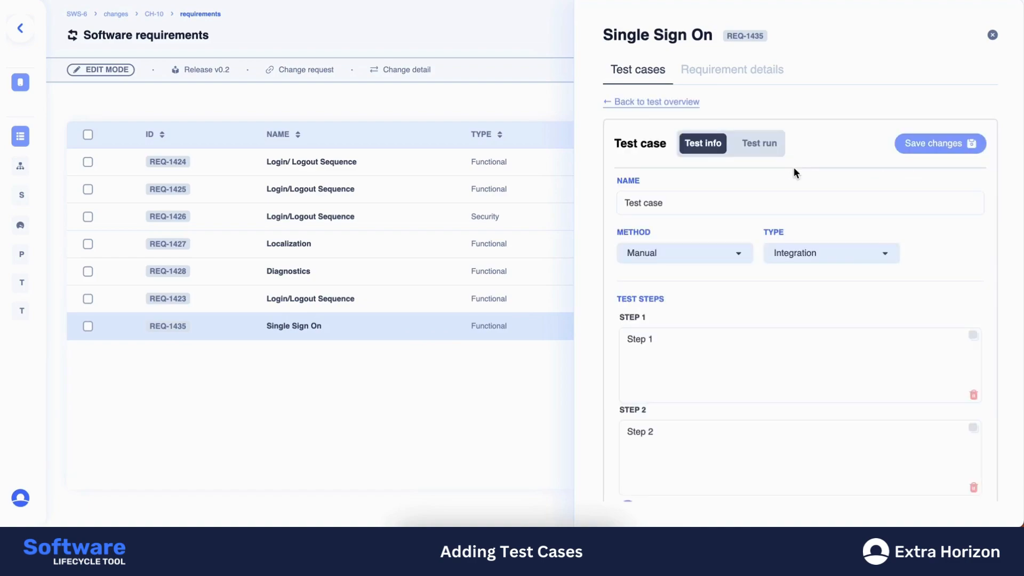
{"action": "scroll", "coordinate": [780, 282], "scroll_direction": "down", "scroll_amount": 3}
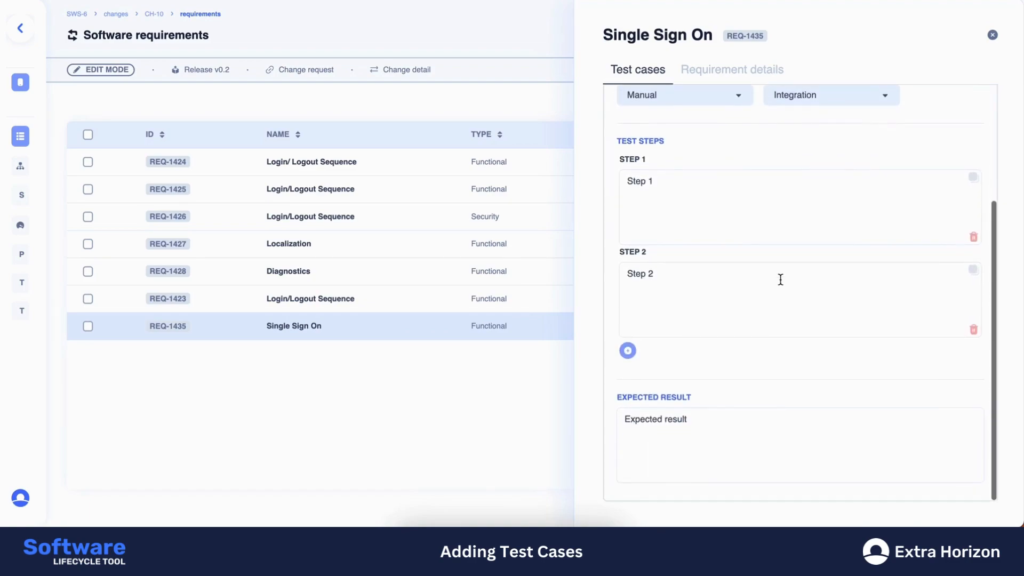
{"action": "scroll", "coordinate": [780, 280], "scroll_direction": "up", "scroll_amount": 3}
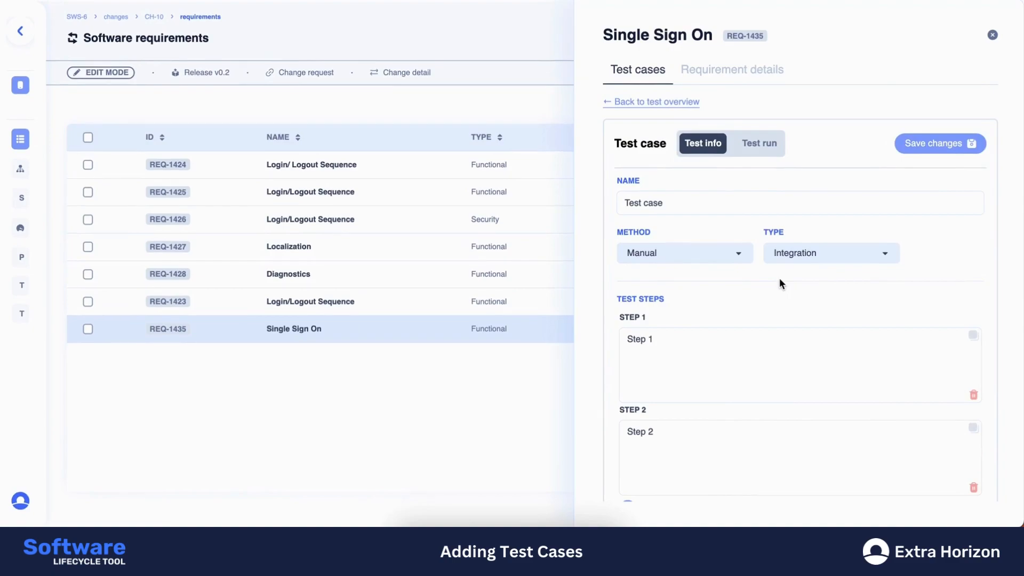
{"action": "left_click", "coordinate": [672, 104]}
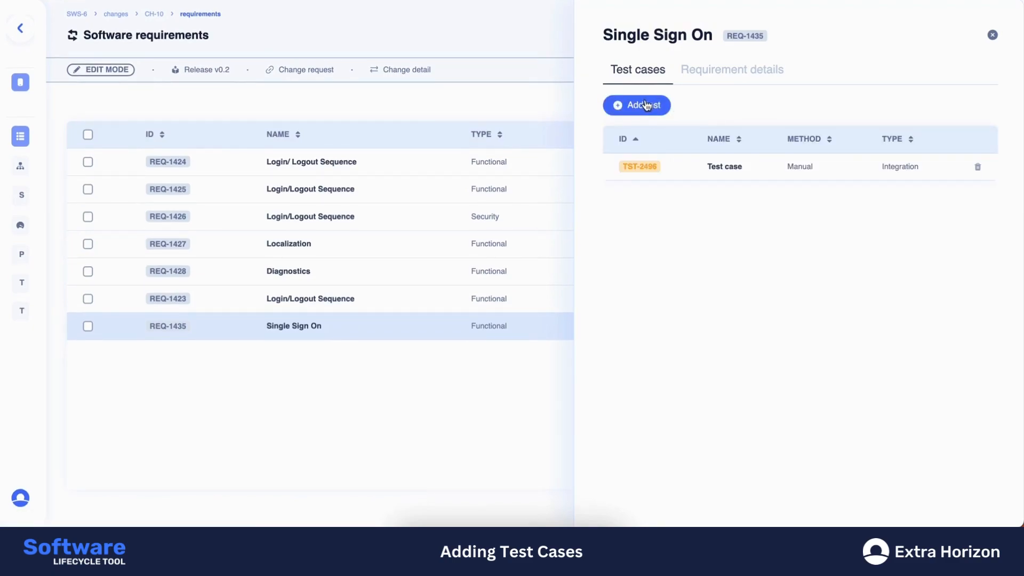
- Start another test case for the Single Sign On requirement named "Test 2" and add one test step described as "Step"
{"action": "left_click", "coordinate": [645, 107]}
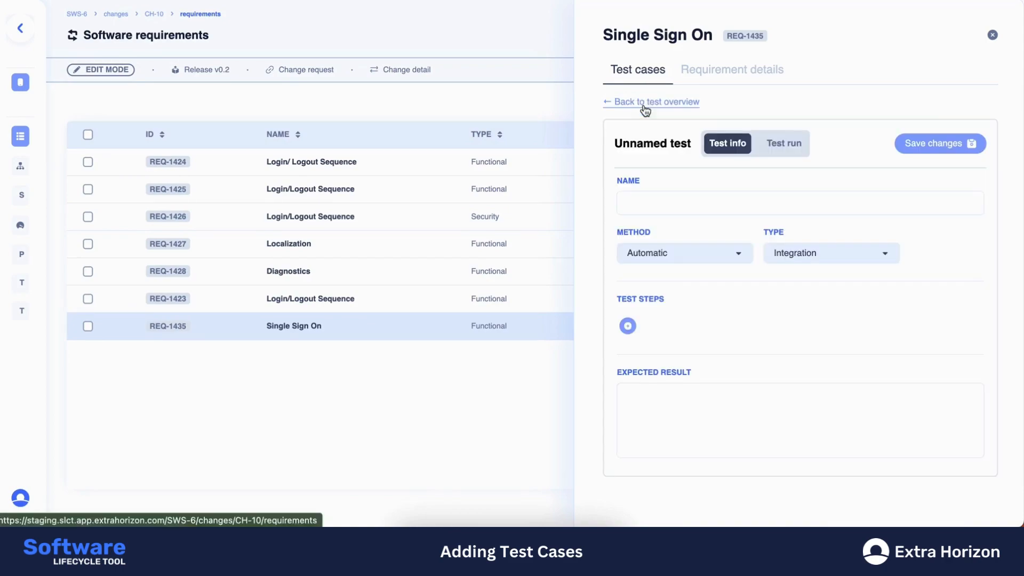
{"action": "left_click", "coordinate": [661, 202]}
{"action": "type", "text": "Test 2"}
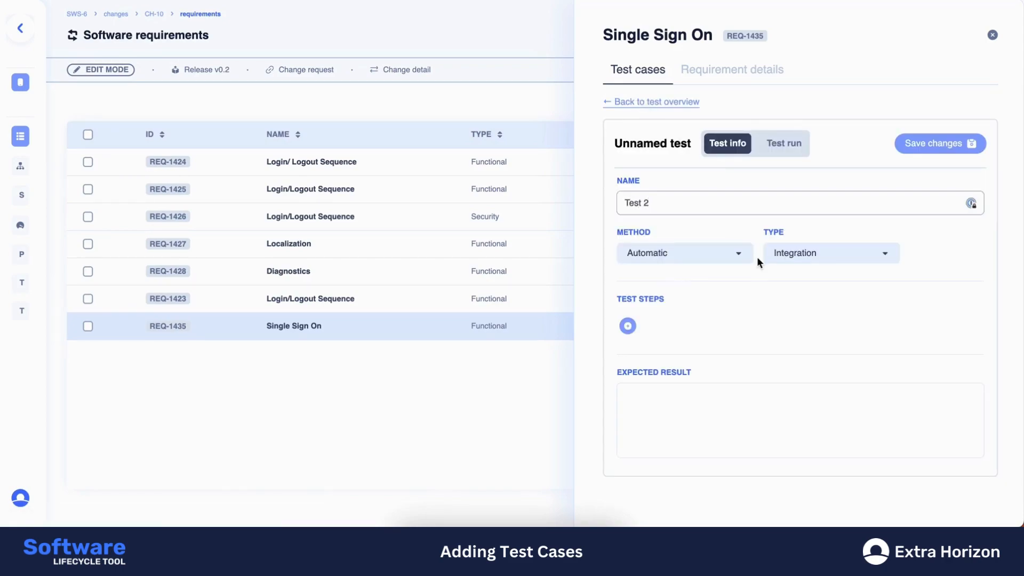
{"action": "left_click", "coordinate": [627, 326]}
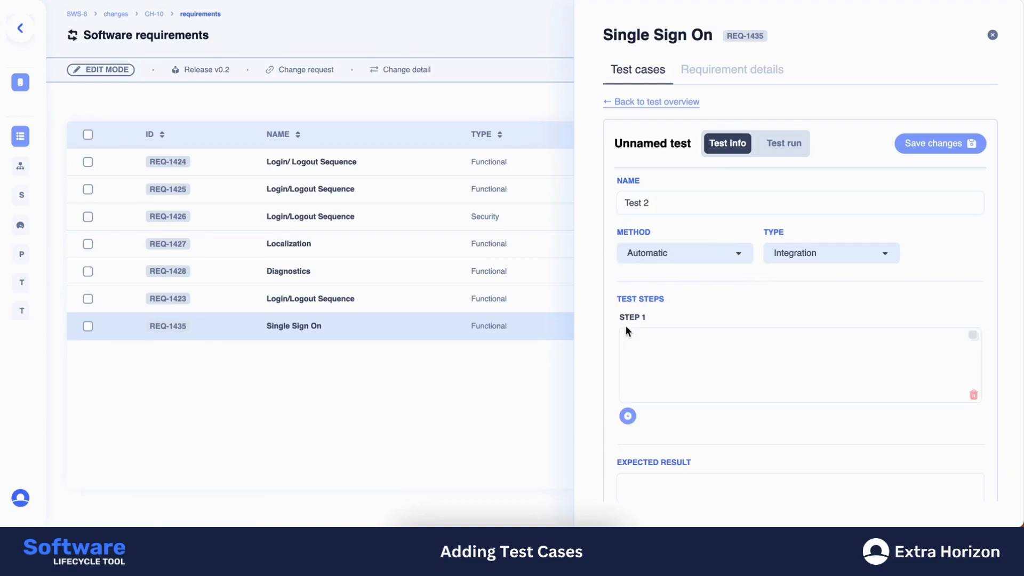
{"action": "type", "text": "Step"}
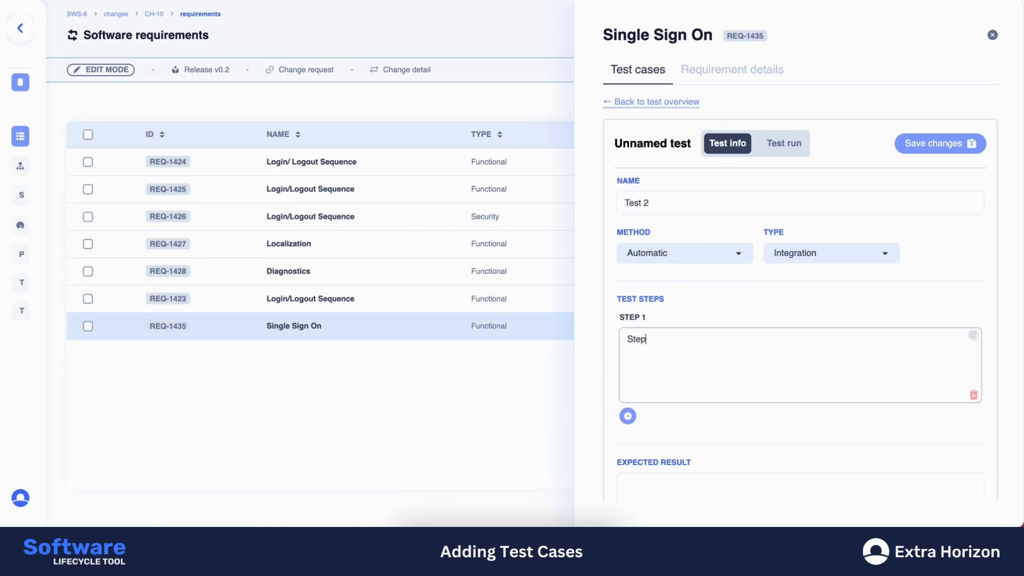
- Enter "Result" as the expected result of Test 2, then save the test case and close the requirement
{"action": "scroll", "coordinate": [669, 345], "scroll_direction": "down", "scroll_amount": 2}
{"action": "left_click", "coordinate": [647, 427]}
{"action": "type", "text": "Result"}
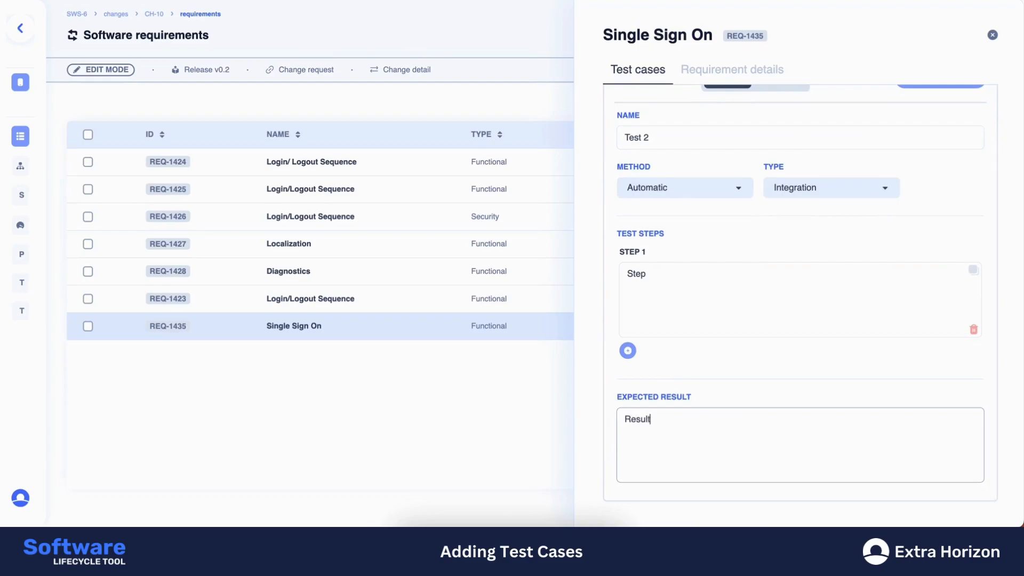
{"action": "scroll", "coordinate": [933, 126], "scroll_direction": "up", "scroll_amount": 2}
{"action": "left_click", "coordinate": [933, 142]}
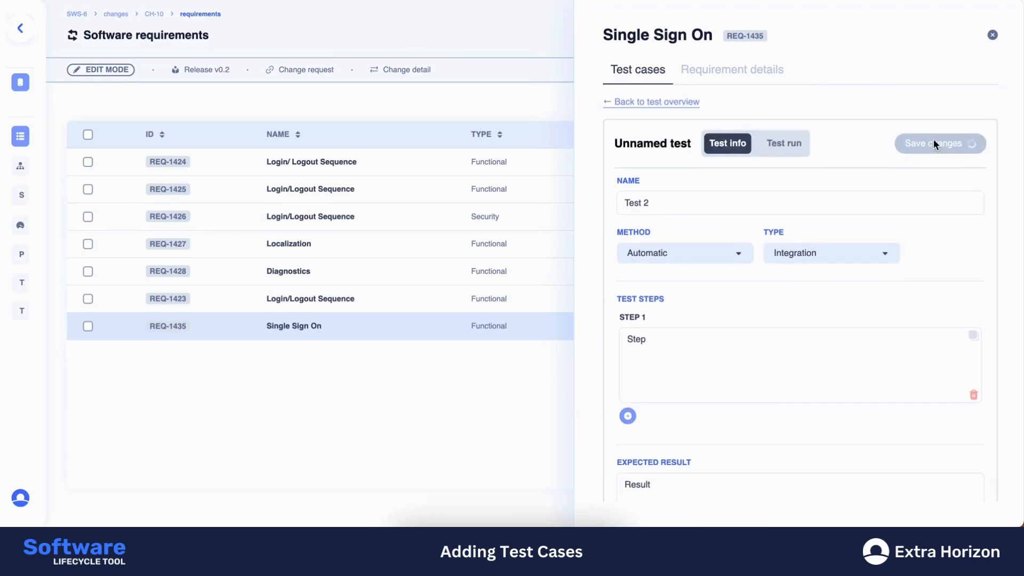
{"action": "left_click", "coordinate": [670, 102]}
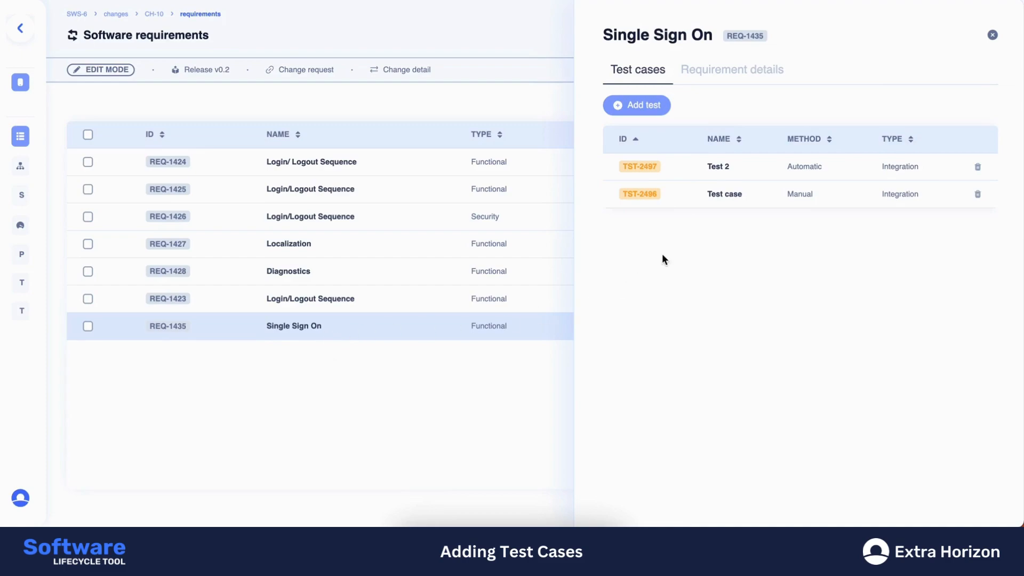
{"action": "left_click", "coordinate": [992, 35]}
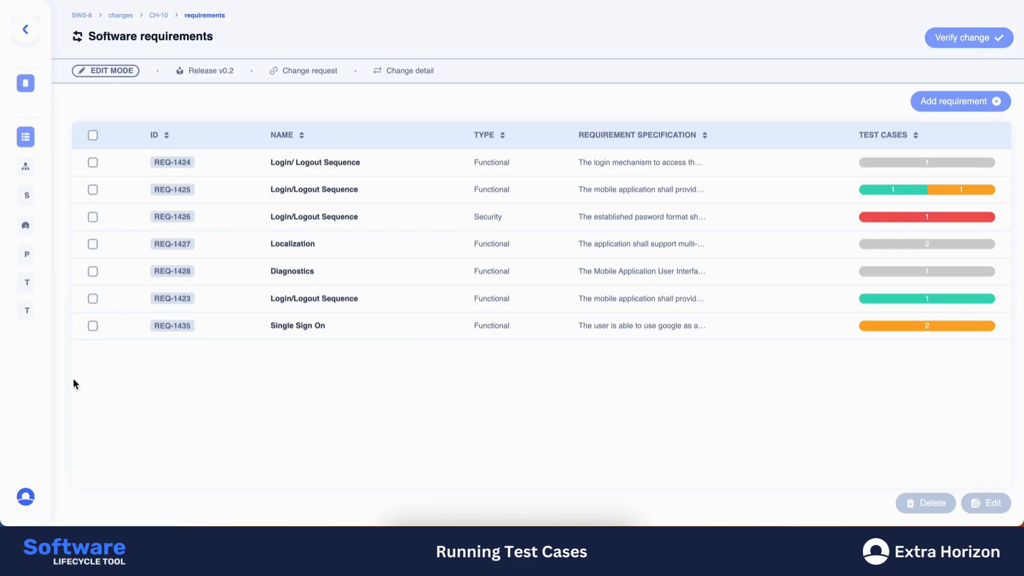
- Review the change's test environments, then return to the software requirements
{"action": "mouse_move", "coordinate": [28, 172]}
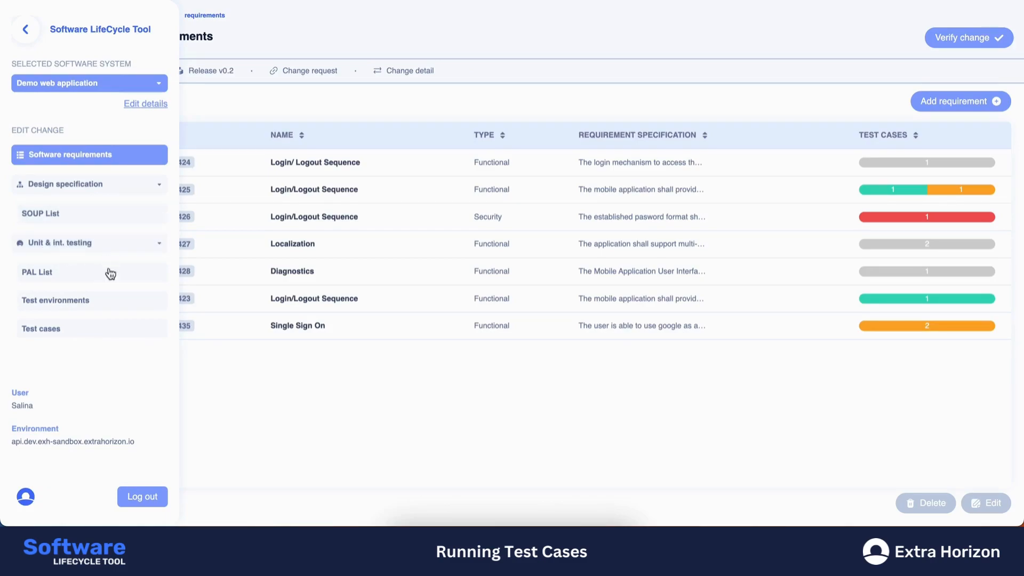
{"action": "left_click", "coordinate": [108, 307]}
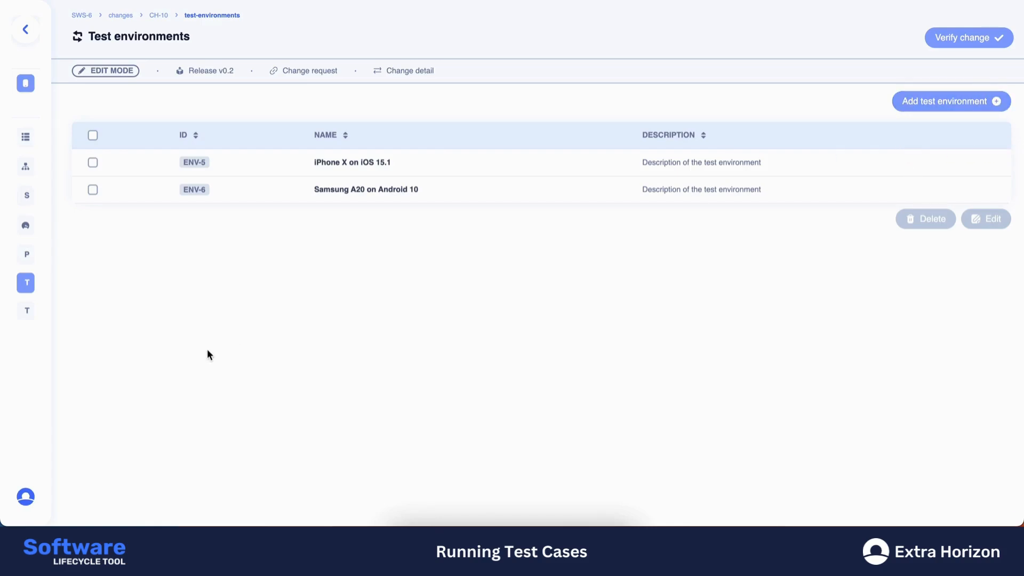
{"action": "mouse_move", "coordinate": [37, 269]}
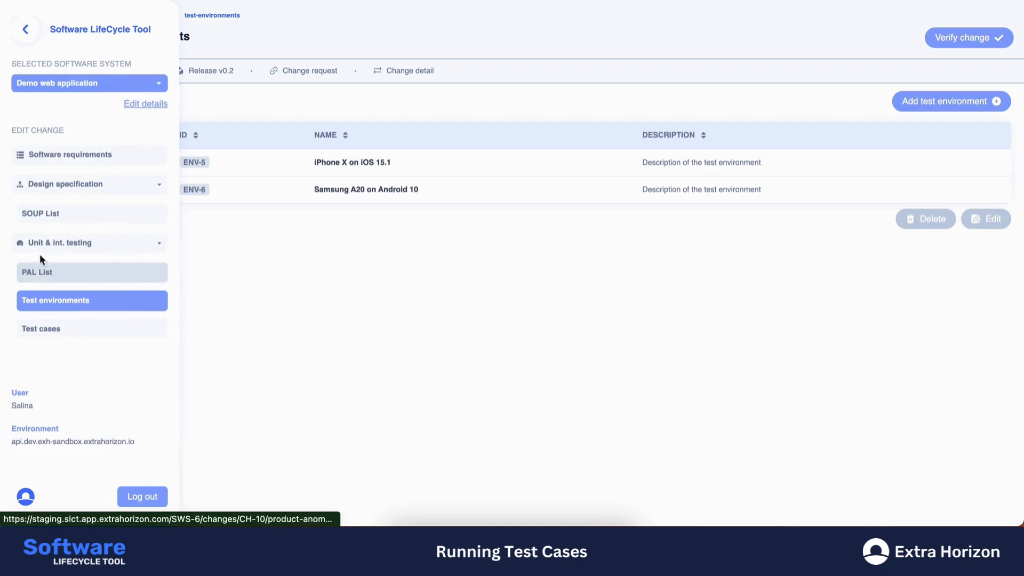
{"action": "left_click", "coordinate": [69, 159]}
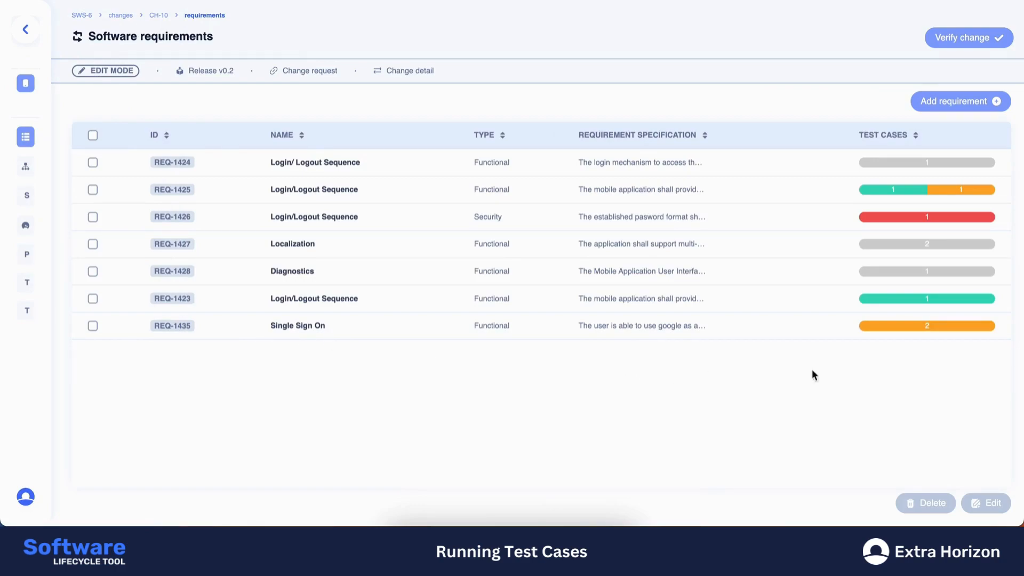
- Record the Single Sign On requirement's Test 2 run as Passed in the iPhone X on iOS 15.1 environment and save it
{"action": "left_click", "coordinate": [931, 327]}
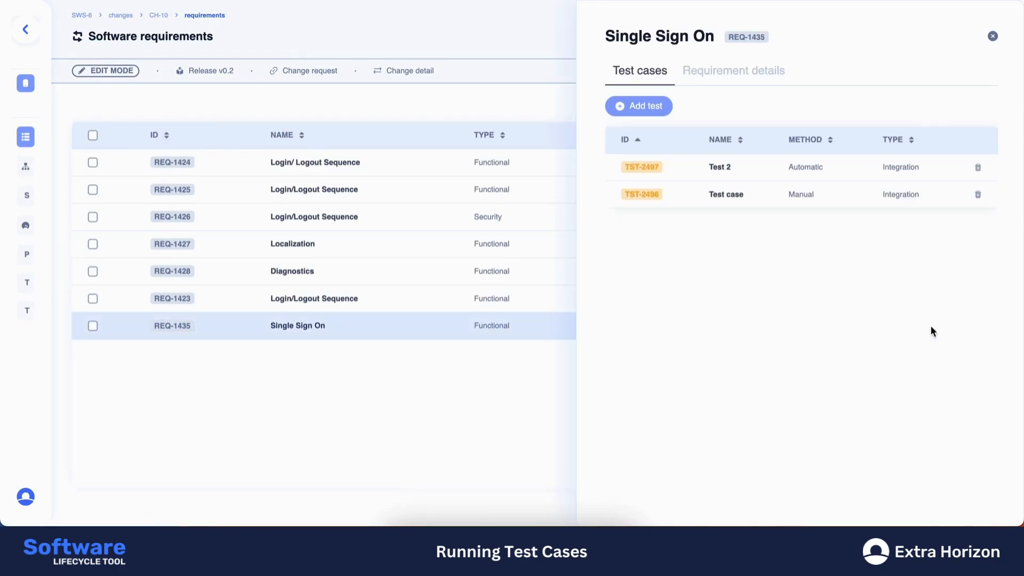
{"action": "left_click", "coordinate": [686, 169]}
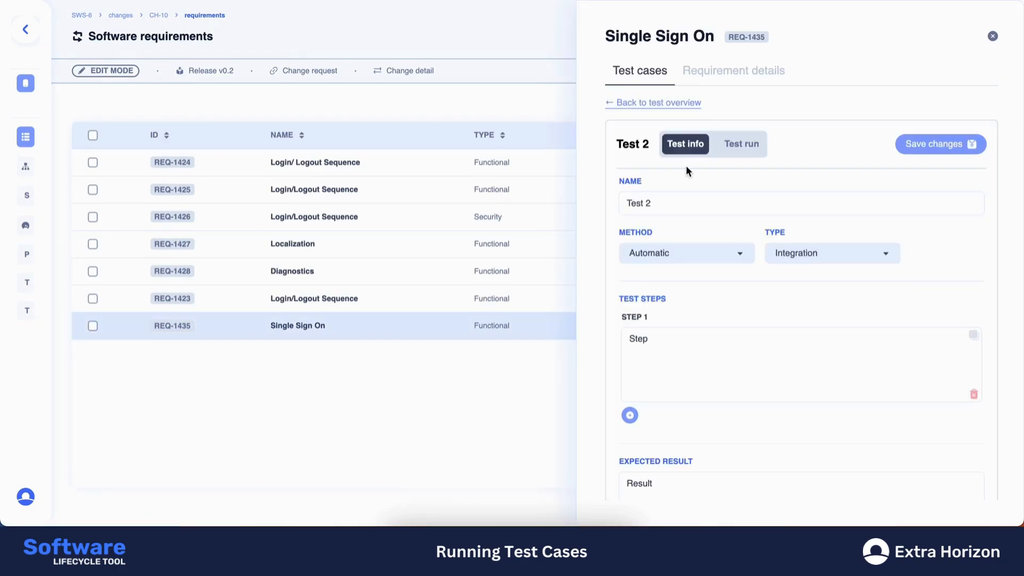
{"action": "left_click", "coordinate": [736, 150]}
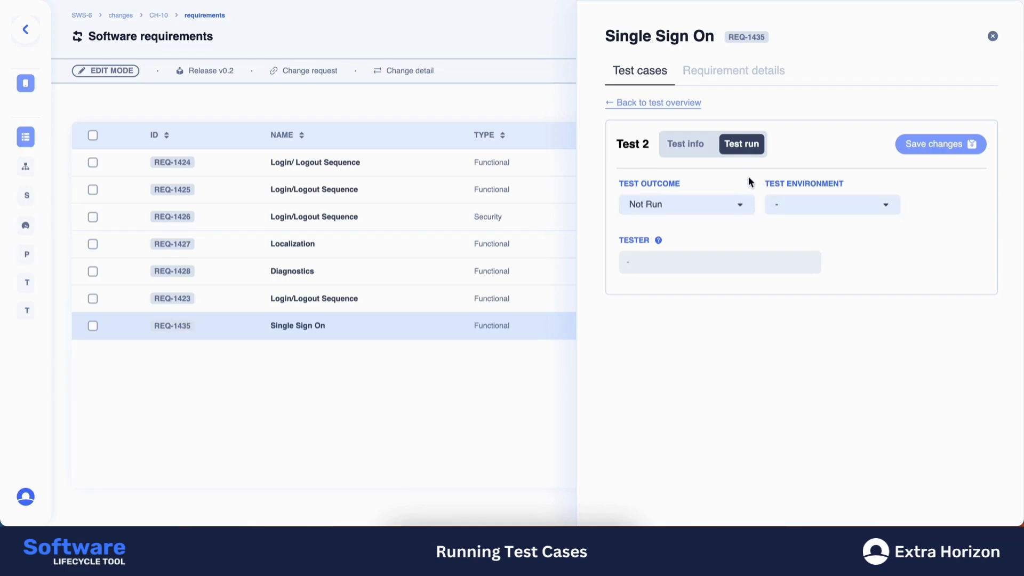
{"action": "left_click", "coordinate": [846, 205]}
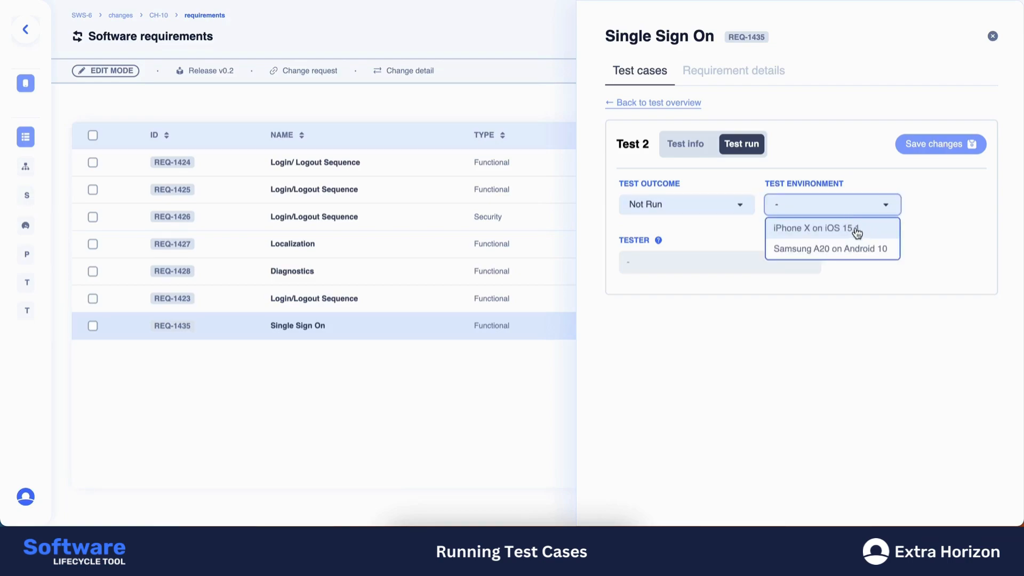
{"action": "left_click", "coordinate": [835, 235]}
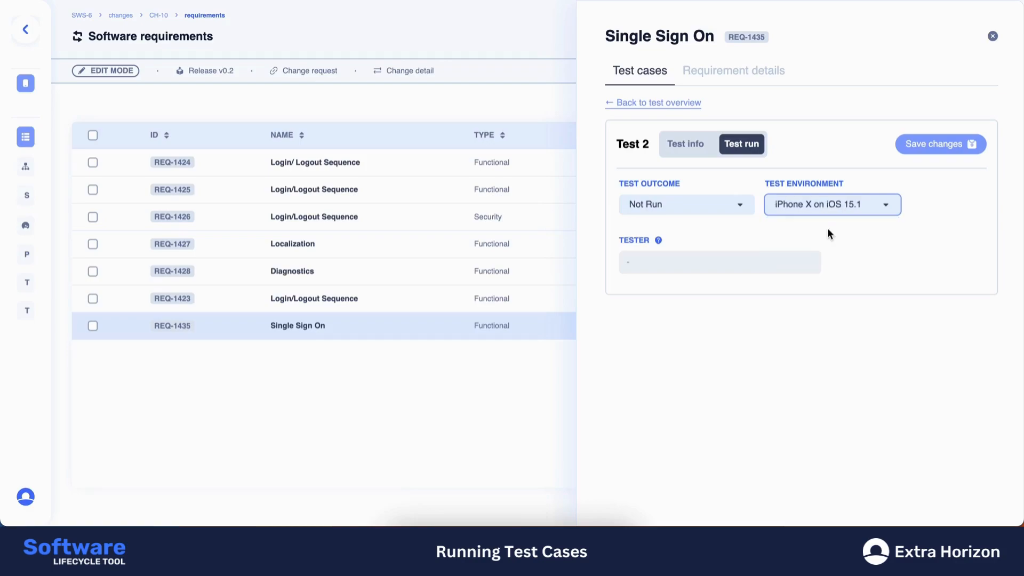
{"action": "left_click", "coordinate": [726, 204]}
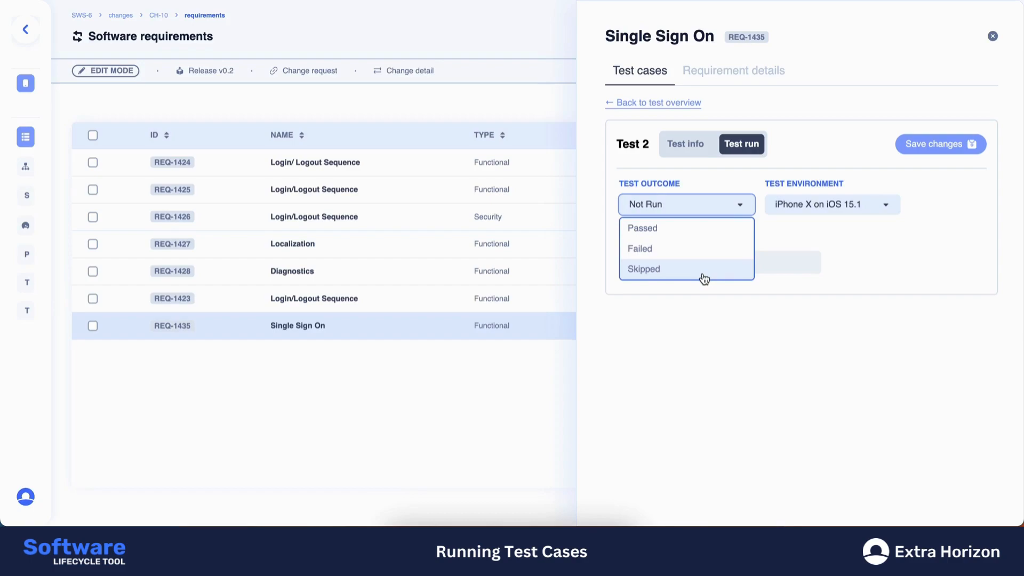
{"action": "left_click", "coordinate": [687, 229]}
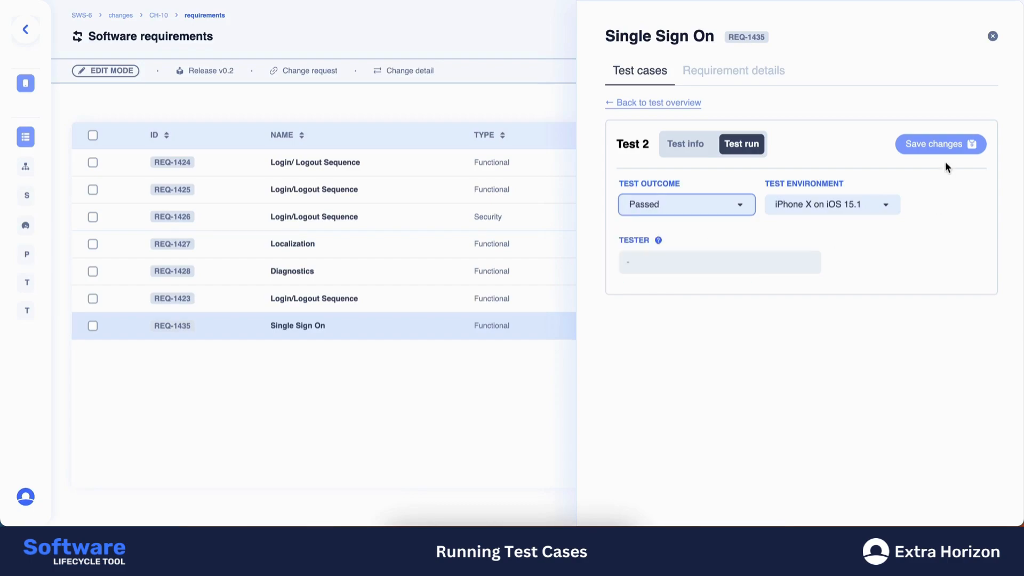
{"action": "left_click", "coordinate": [936, 147]}
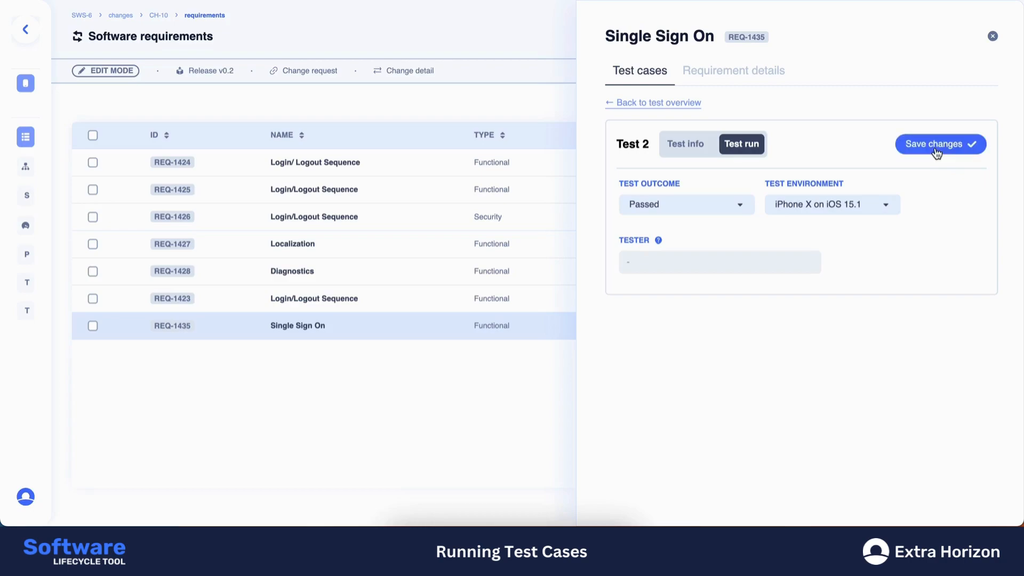
{"action": "left_click", "coordinate": [651, 103]}
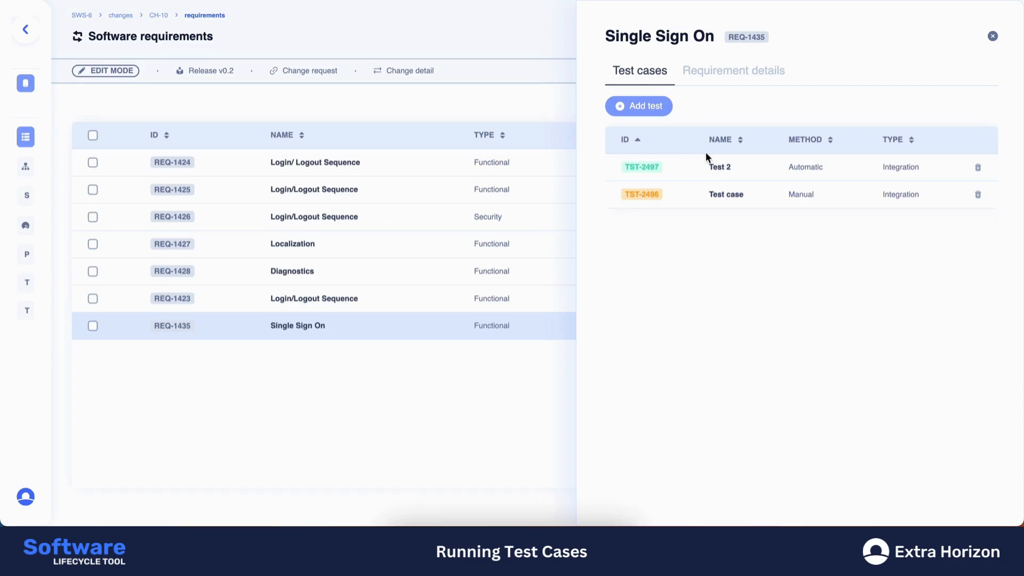
- Record the run of the manual test "Test case" as Failed on Samsung A20 on Android 10, save it and close the requirement
{"action": "left_click", "coordinate": [656, 195]}
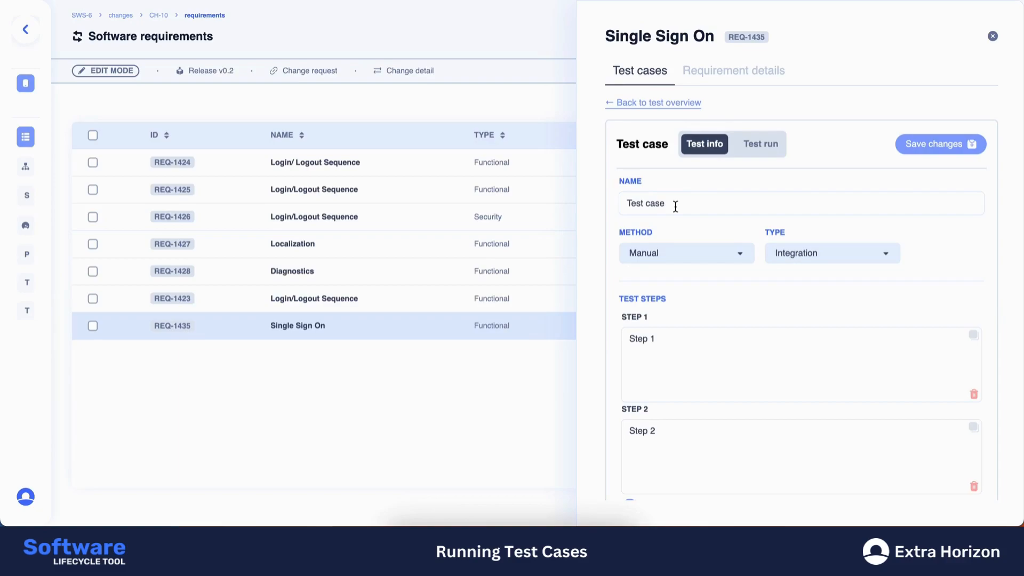
{"action": "left_click", "coordinate": [762, 145]}
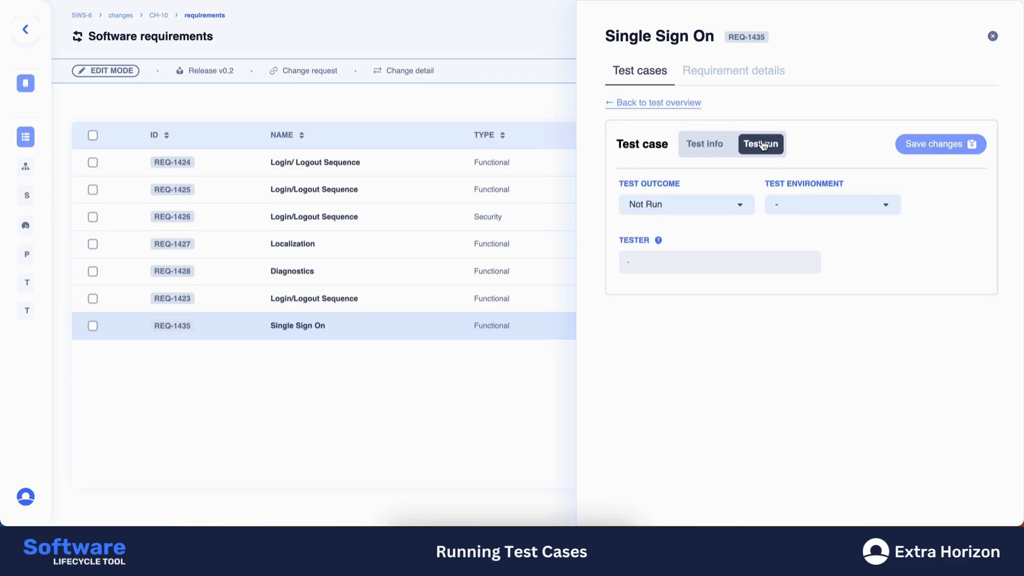
{"action": "left_click", "coordinate": [710, 205]}
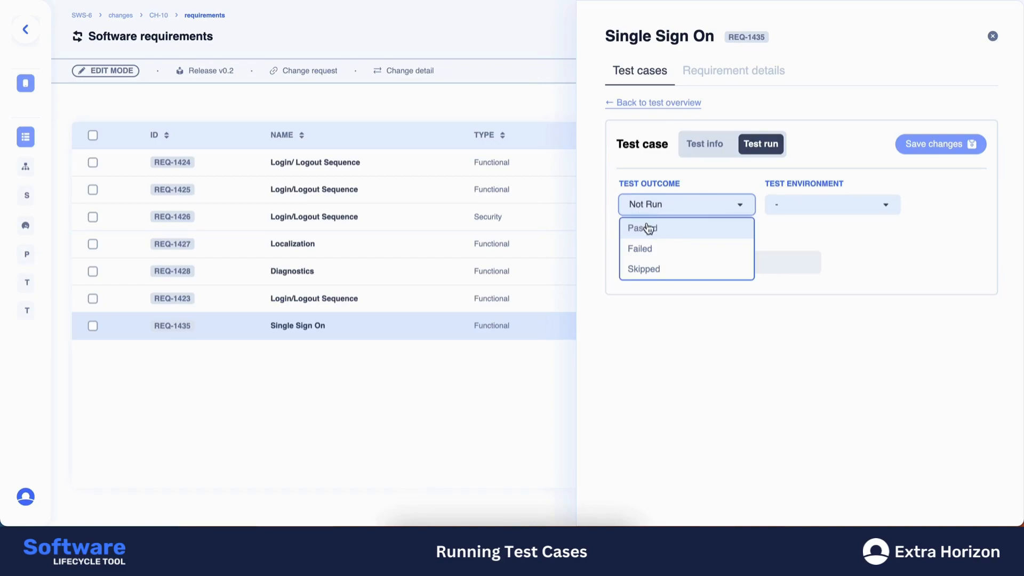
{"action": "left_click", "coordinate": [650, 248]}
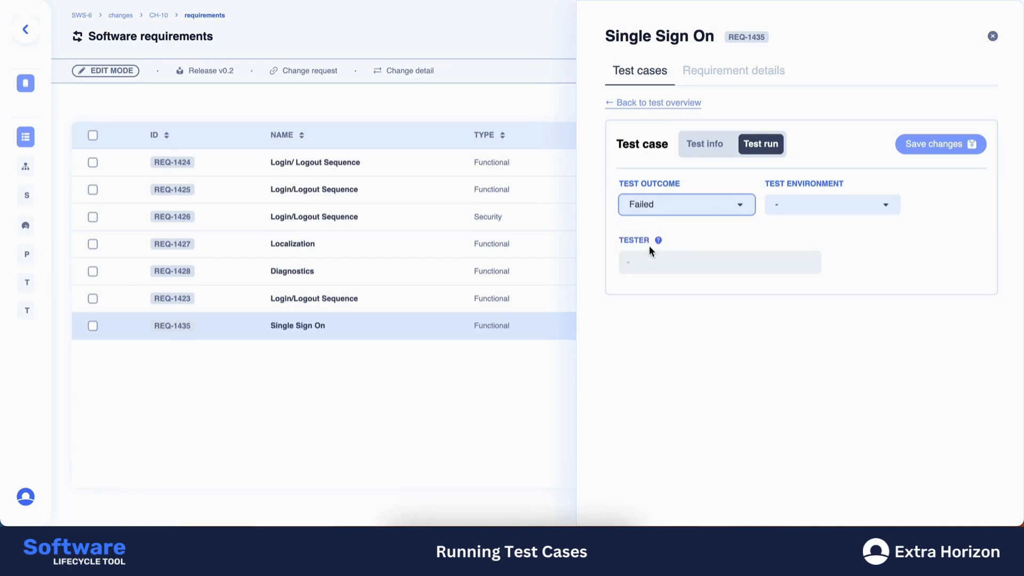
{"action": "left_click", "coordinate": [840, 211]}
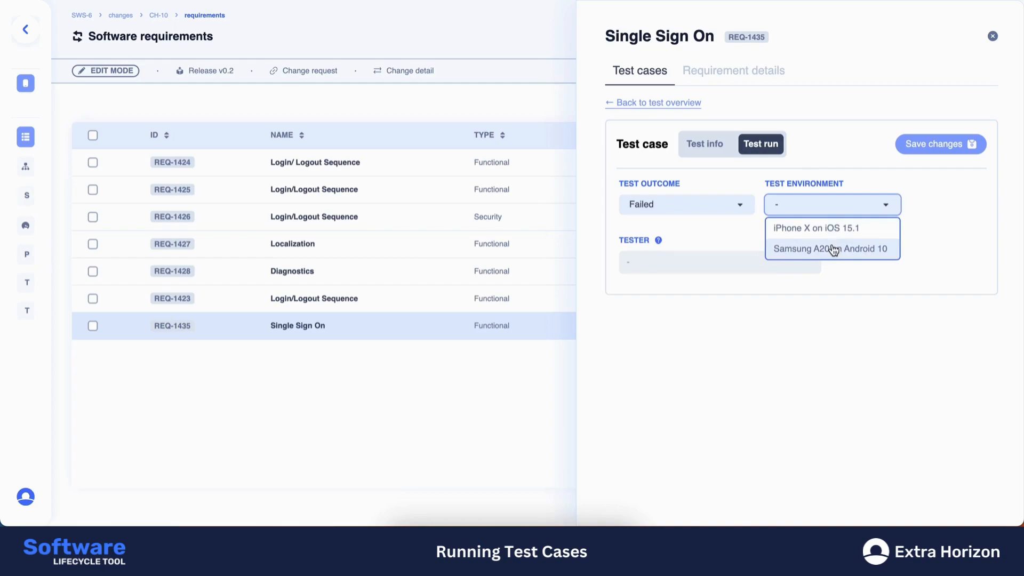
{"action": "left_click", "coordinate": [833, 250]}
{"action": "left_click", "coordinate": [945, 147]}
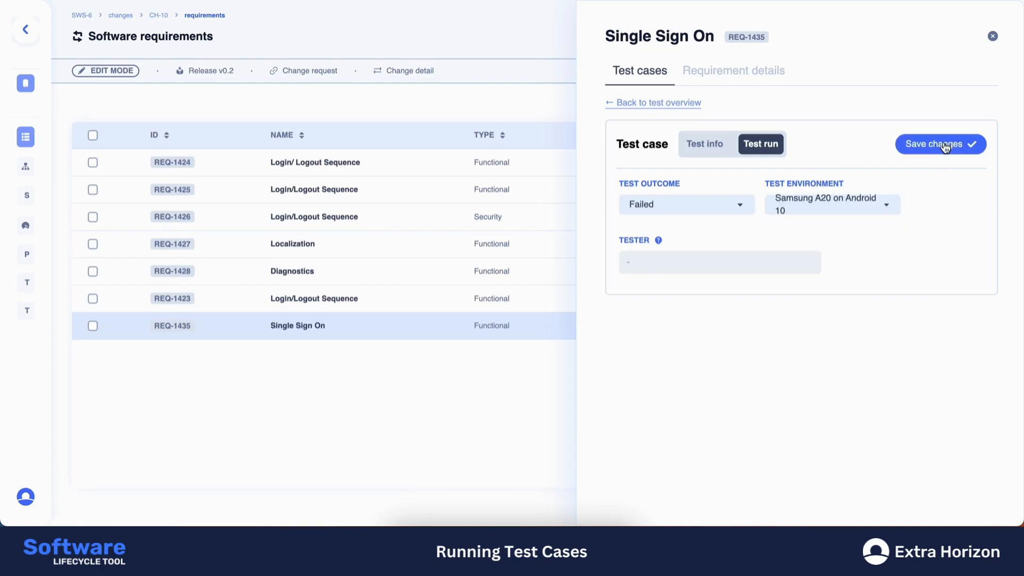
{"action": "left_click", "coordinate": [684, 103]}
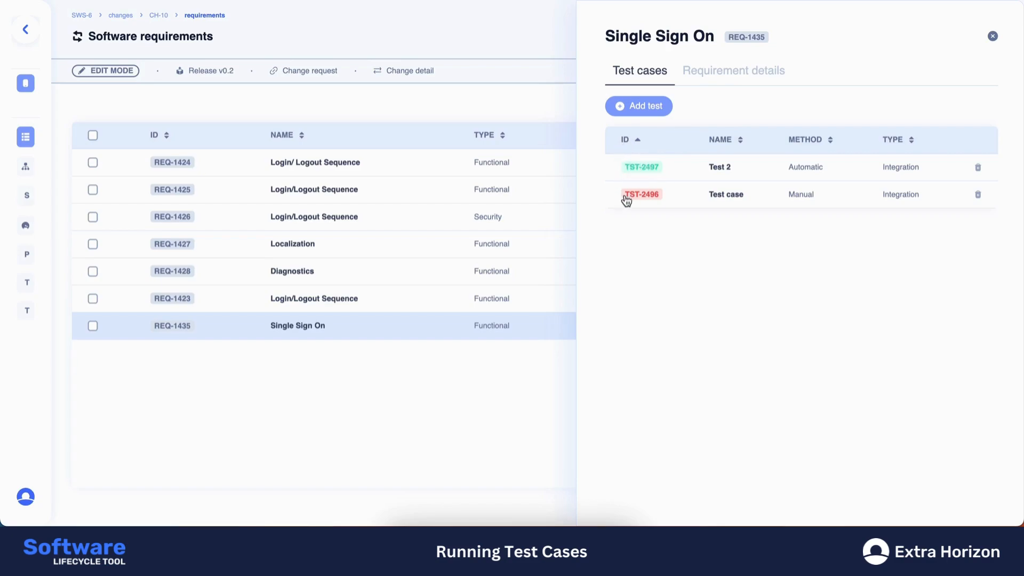
{"action": "left_click", "coordinate": [992, 38]}
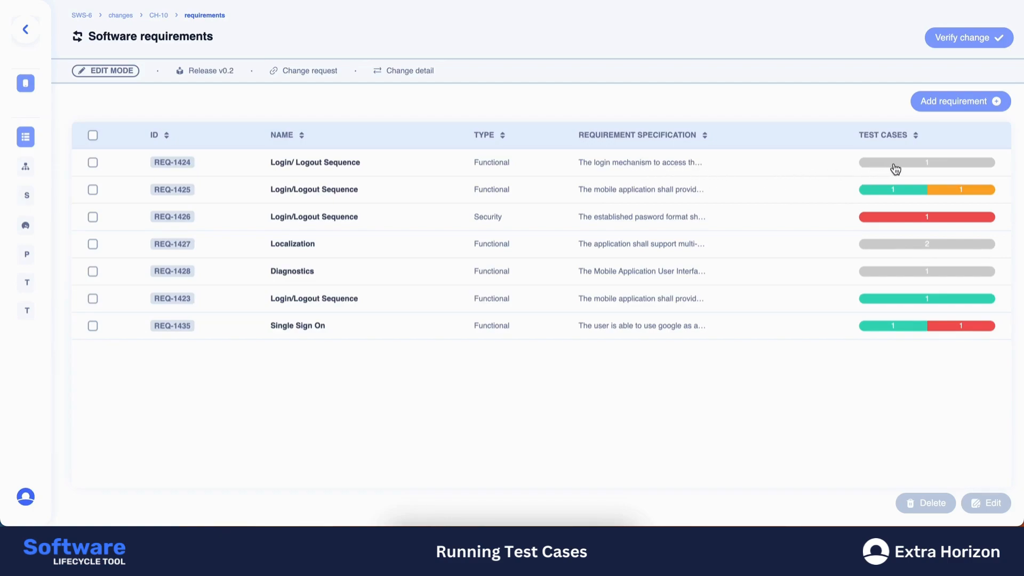
- Review the test cases of the Login/Logout Sequence requirement REQ-1425, then return to the requirements list
{"action": "mouse_move", "coordinate": [913, 170]}
{"action": "left_click", "coordinate": [894, 188]}
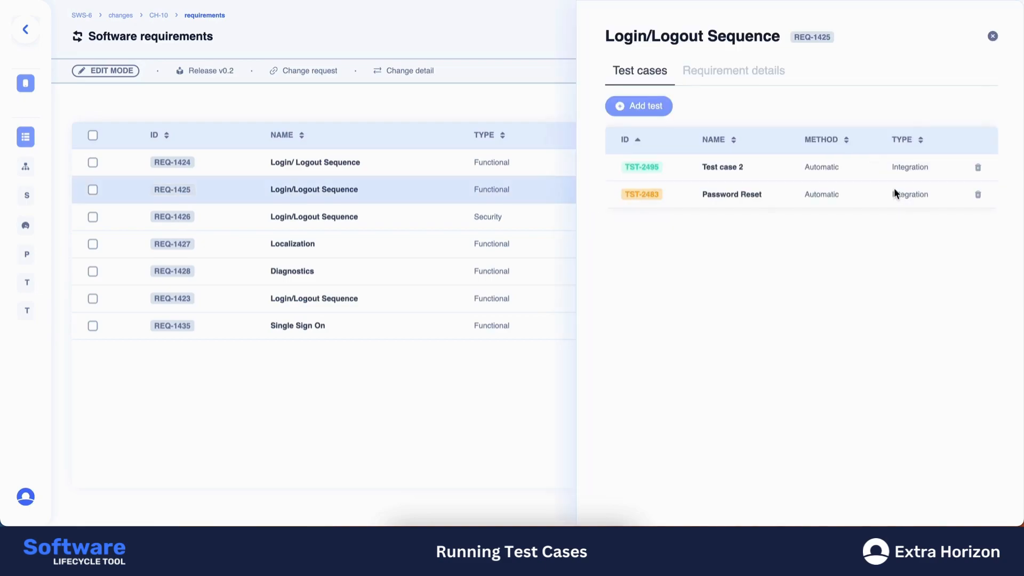
{"action": "left_click", "coordinate": [993, 36]}
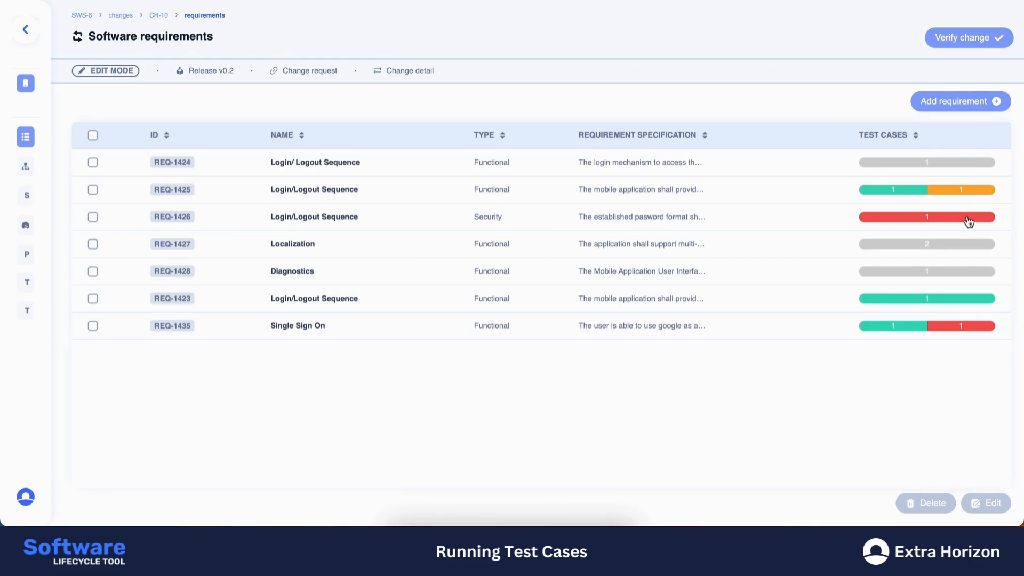
{"action": "mouse_move", "coordinate": [967, 217]}
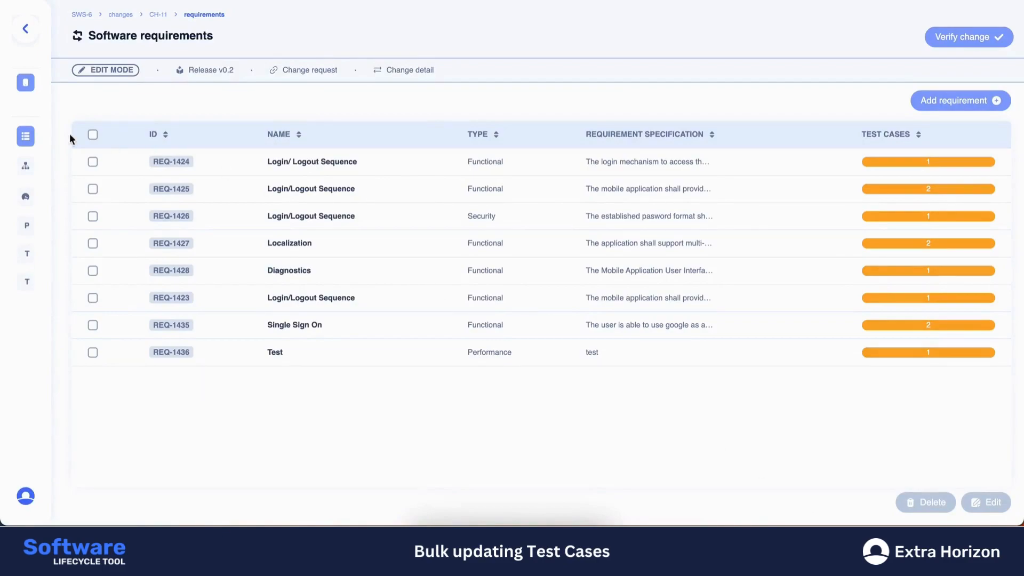
- Select test cases TST-2498, TST-2497 and TST-2496 in the change's test case list and open them for bulk editing
{"action": "mouse_move", "coordinate": [45, 107]}
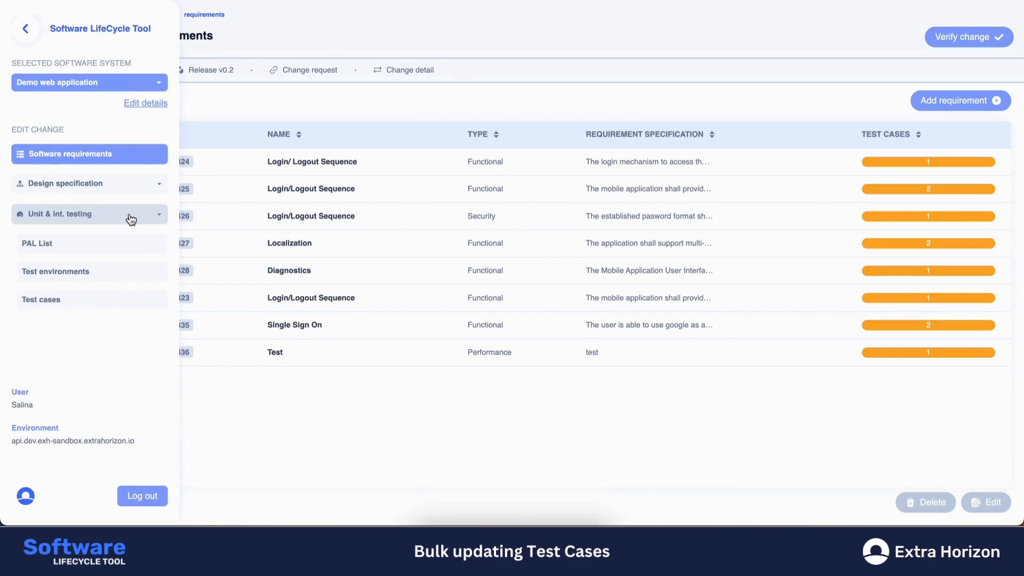
{"action": "left_click", "coordinate": [85, 304]}
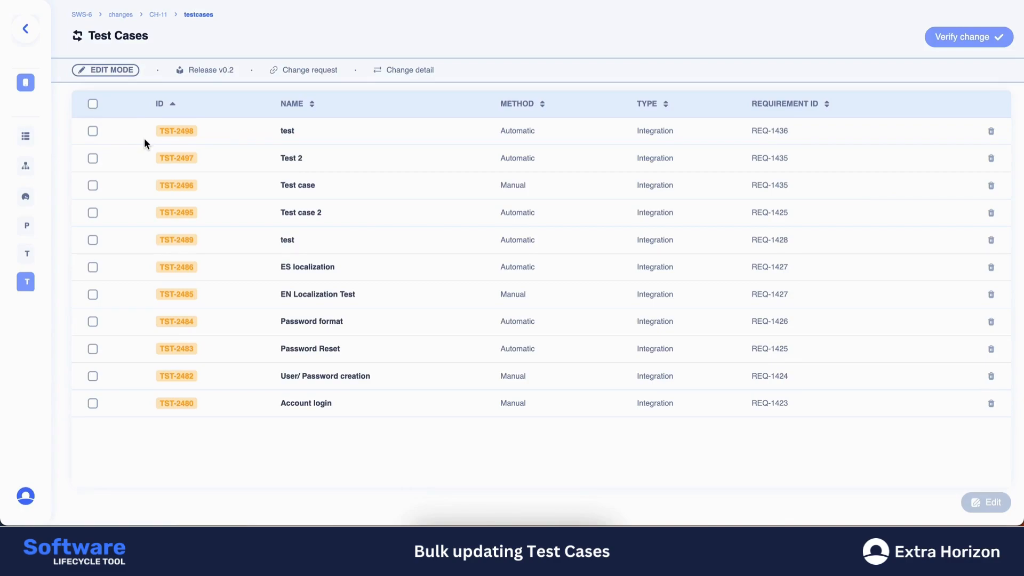
{"action": "left_click", "coordinate": [93, 104]}
{"action": "left_click", "coordinate": [93, 105]}
{"action": "left_click", "coordinate": [92, 132]}
{"action": "left_click", "coordinate": [93, 186]}
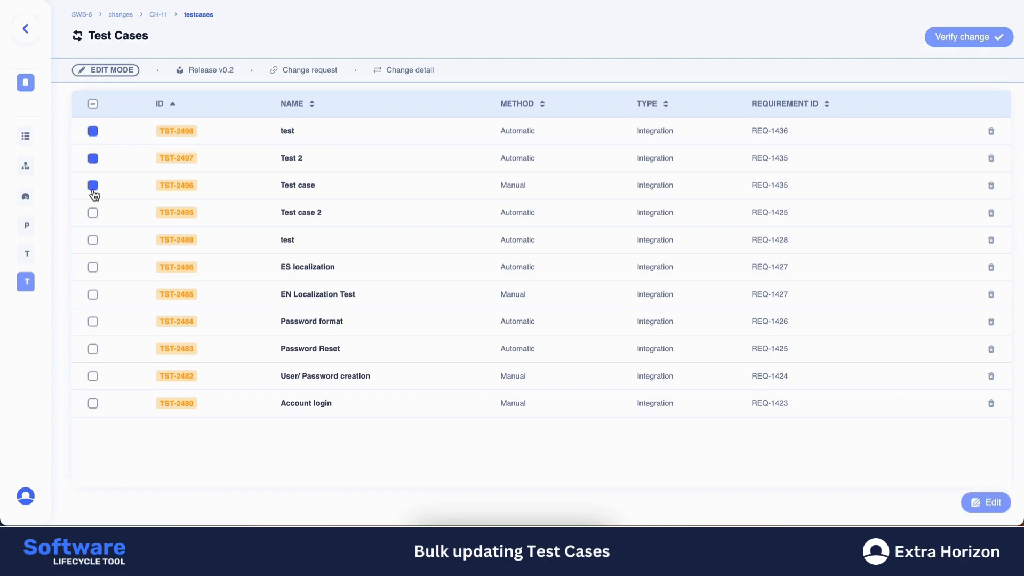
{"action": "left_click", "coordinate": [992, 505]}
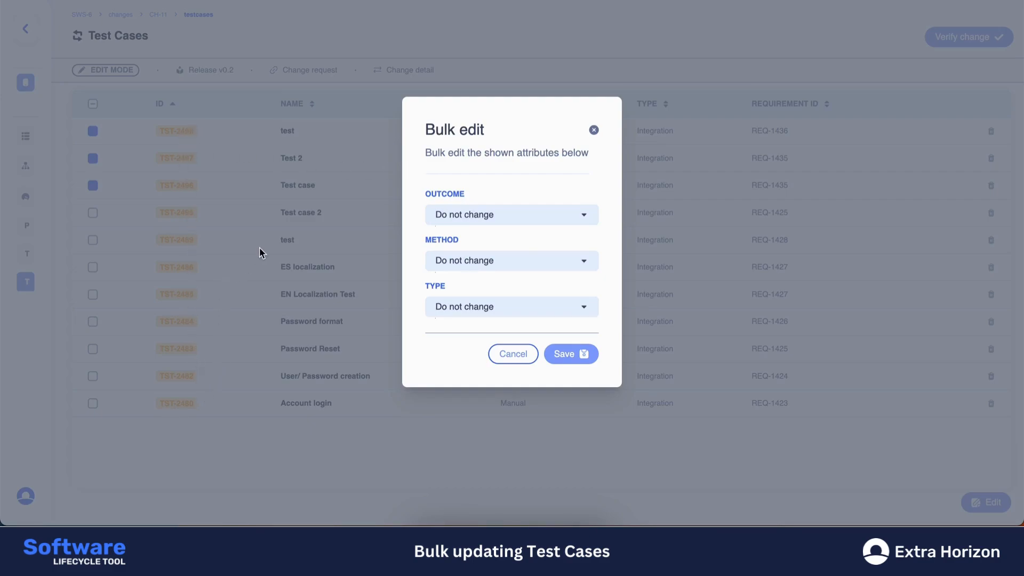
- Bulk edit the selected test cases to outcome Passed in iPhone X on iOS 15.1, leave method and type unchanged, and save
{"action": "left_click", "coordinate": [532, 216]}
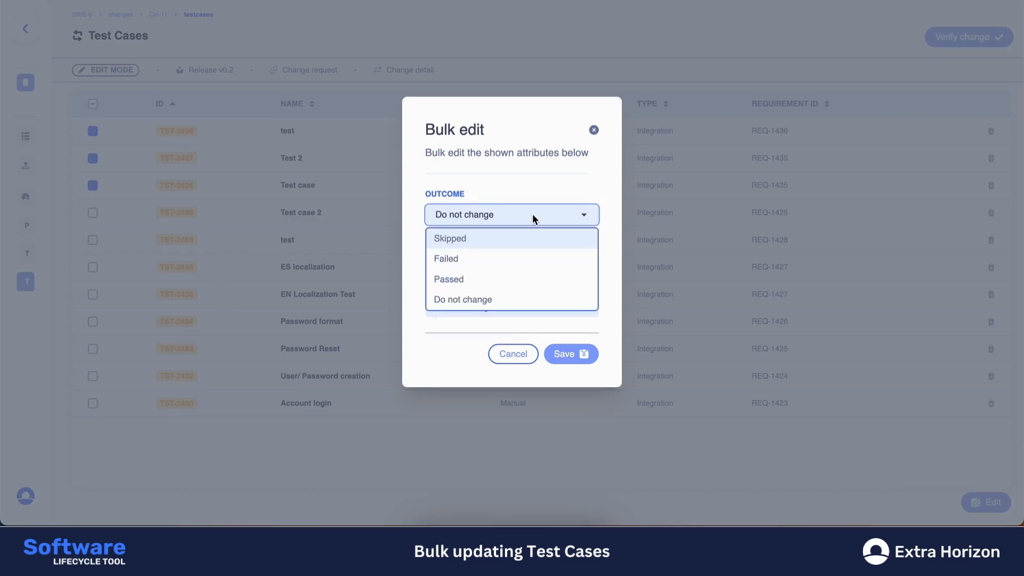
{"action": "left_click", "coordinate": [475, 280]}
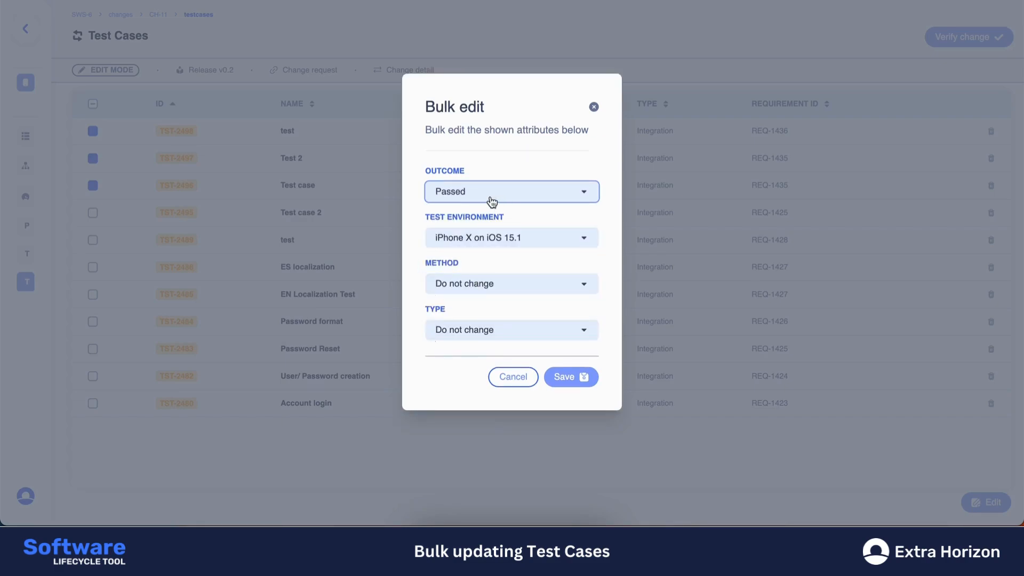
{"action": "left_click", "coordinate": [533, 240]}
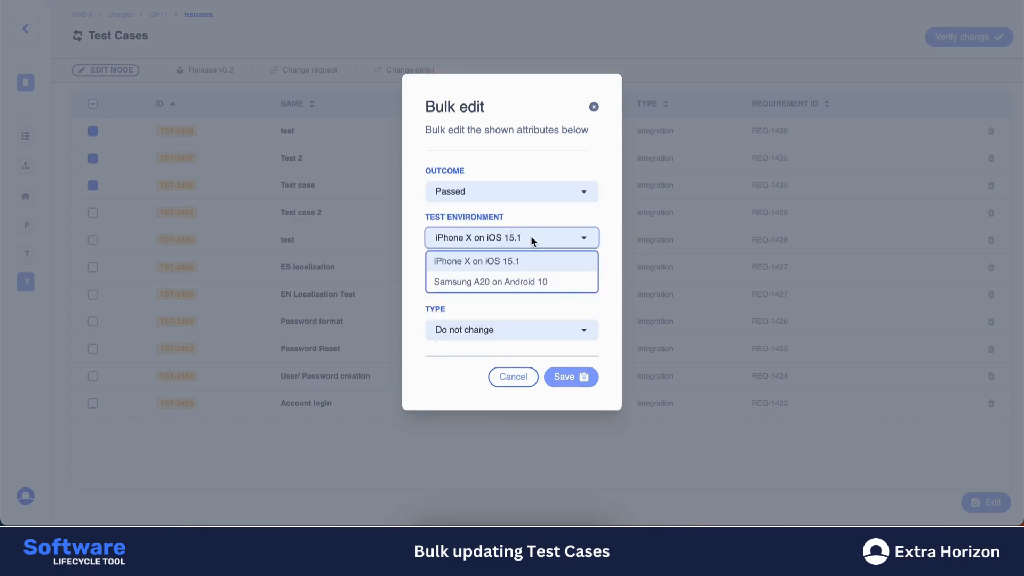
{"action": "left_click", "coordinate": [486, 261]}
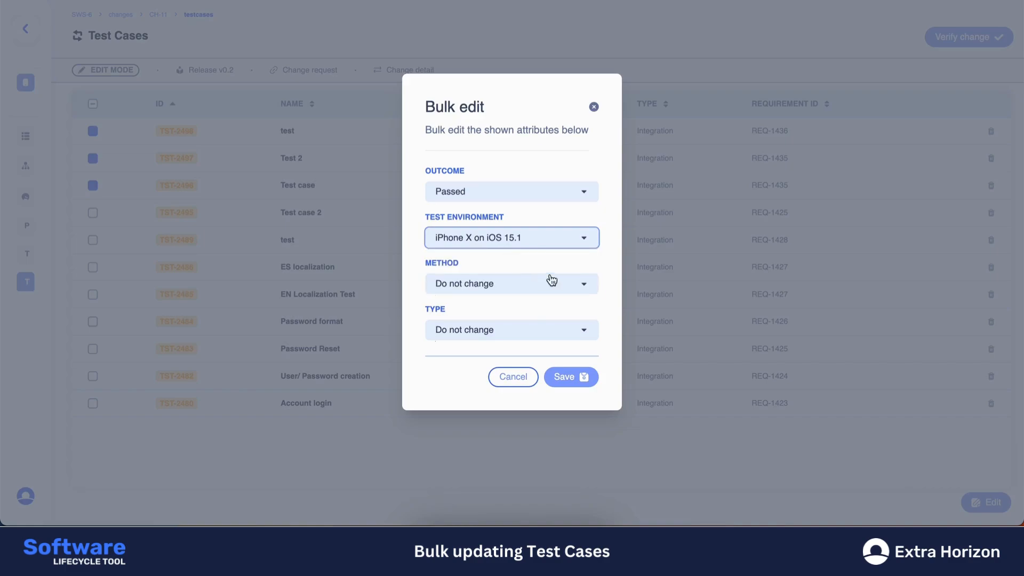
{"action": "left_click", "coordinate": [583, 284]}
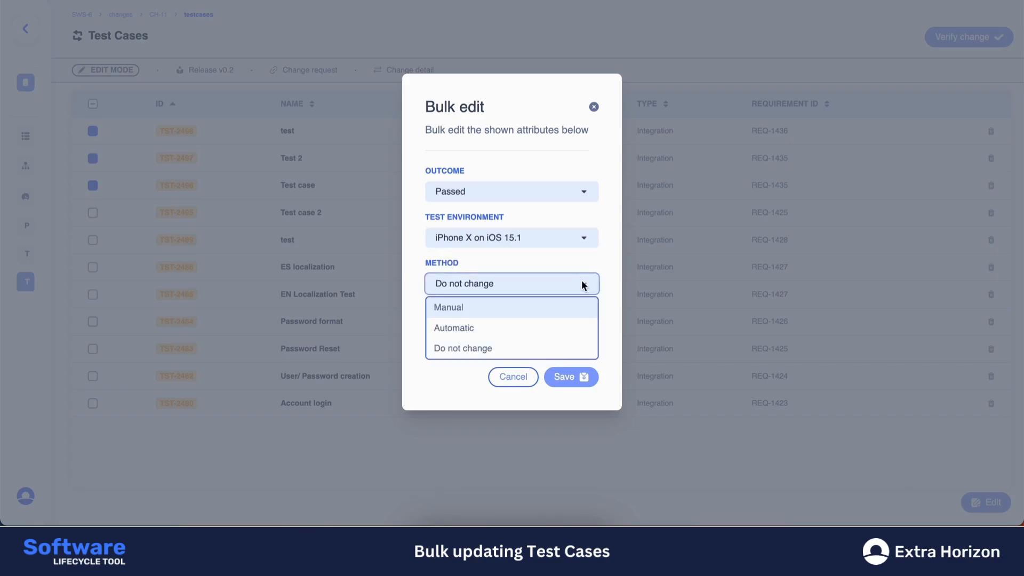
{"action": "left_click", "coordinate": [583, 284]}
{"action": "left_click", "coordinate": [569, 331]}
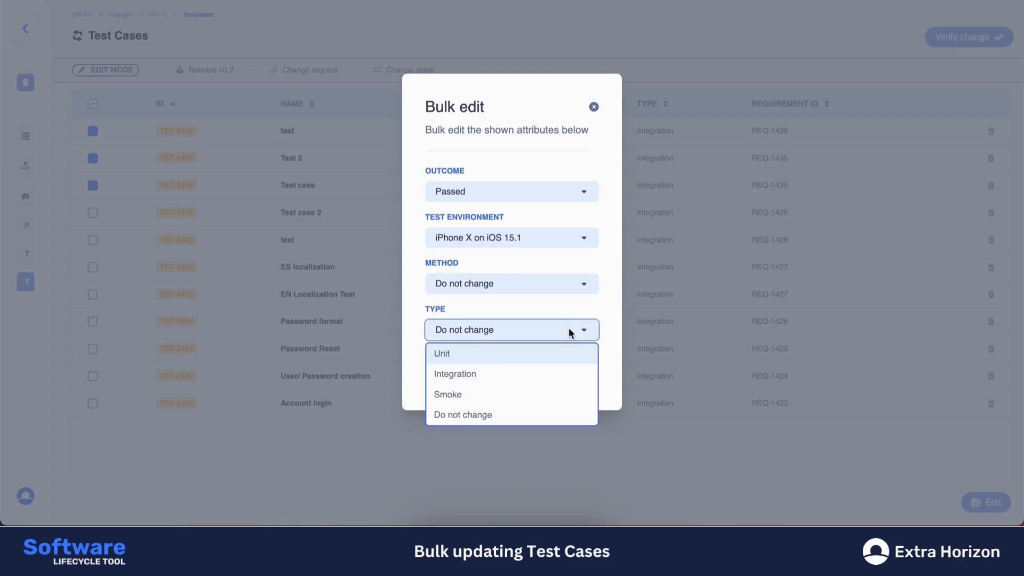
{"action": "left_click", "coordinate": [570, 331]}
{"action": "left_click", "coordinate": [571, 376]}
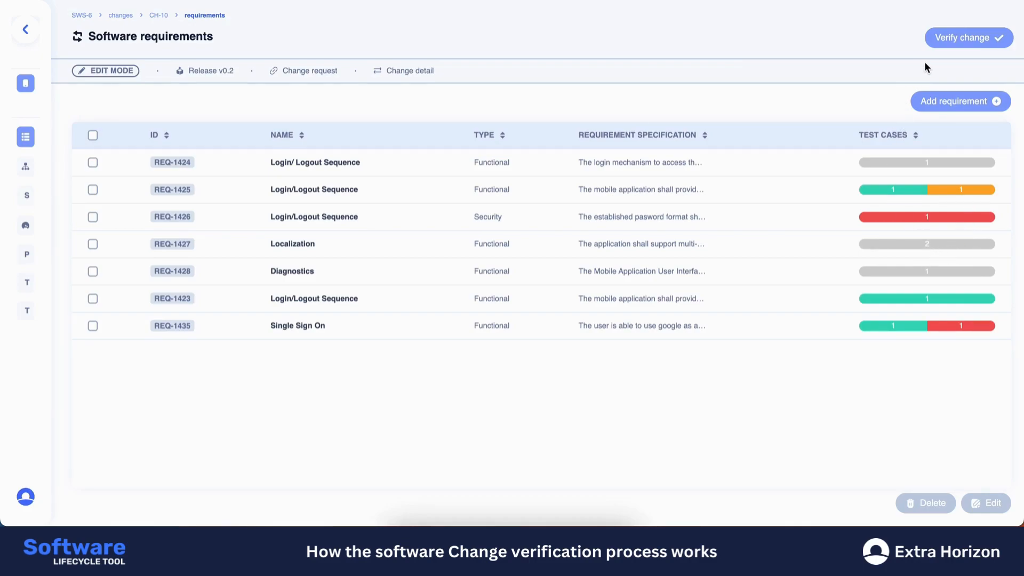
- Try to mark change CH-10 as verified
{"action": "left_click", "coordinate": [968, 38]}
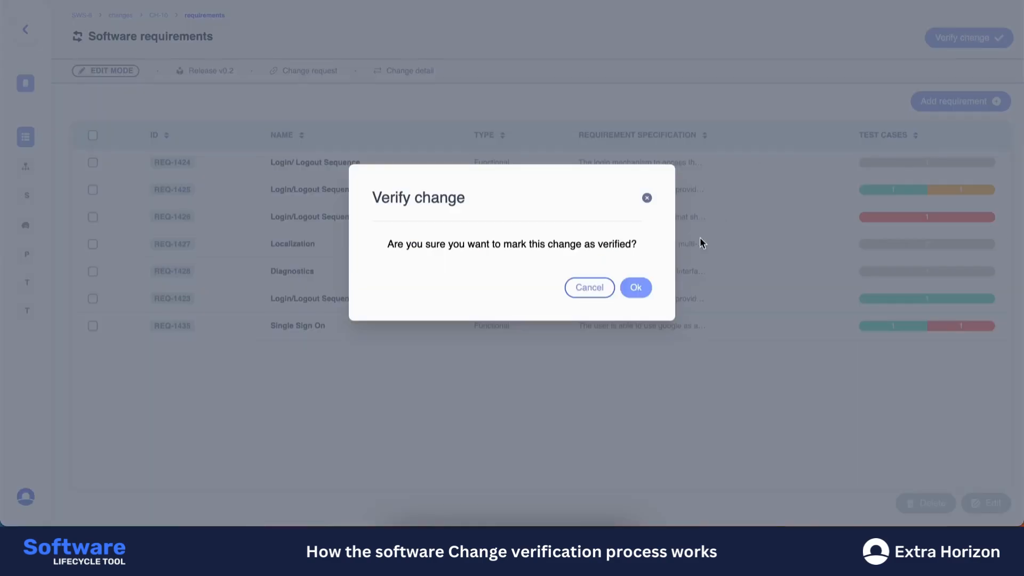
{"action": "left_click", "coordinate": [636, 288]}
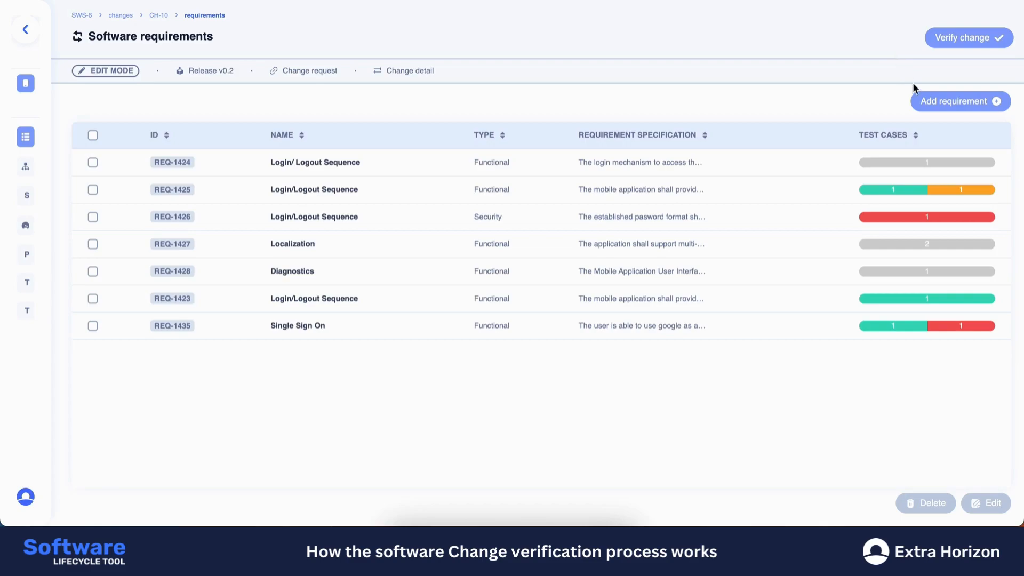
- Record REQ-1425's Password Reset test run as Passed in iPhone X on iOS 15.1, save it and close the requirement
{"action": "left_click", "coordinate": [663, 197]}
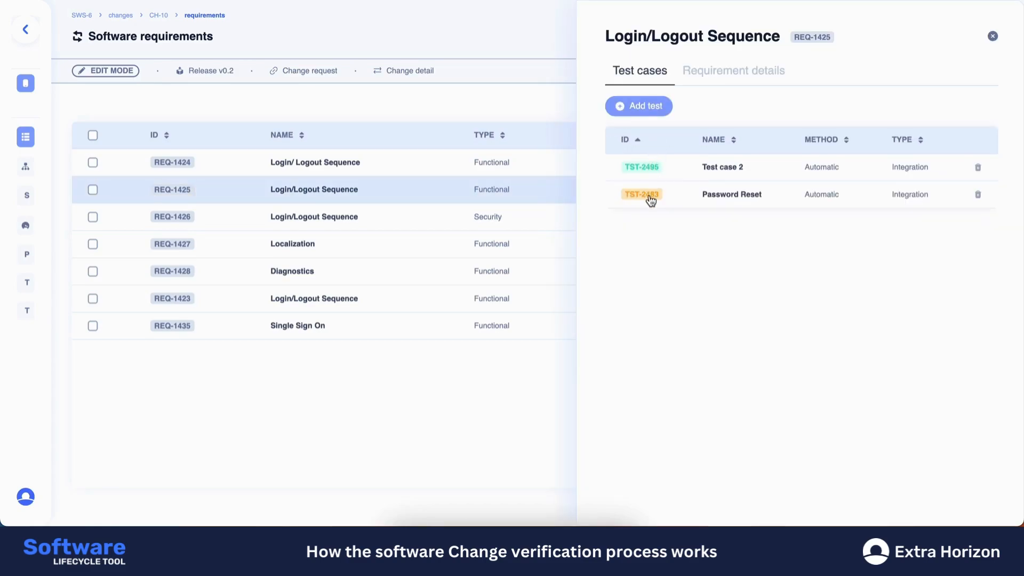
{"action": "left_click", "coordinate": [647, 194]}
{"action": "left_click", "coordinate": [799, 145]}
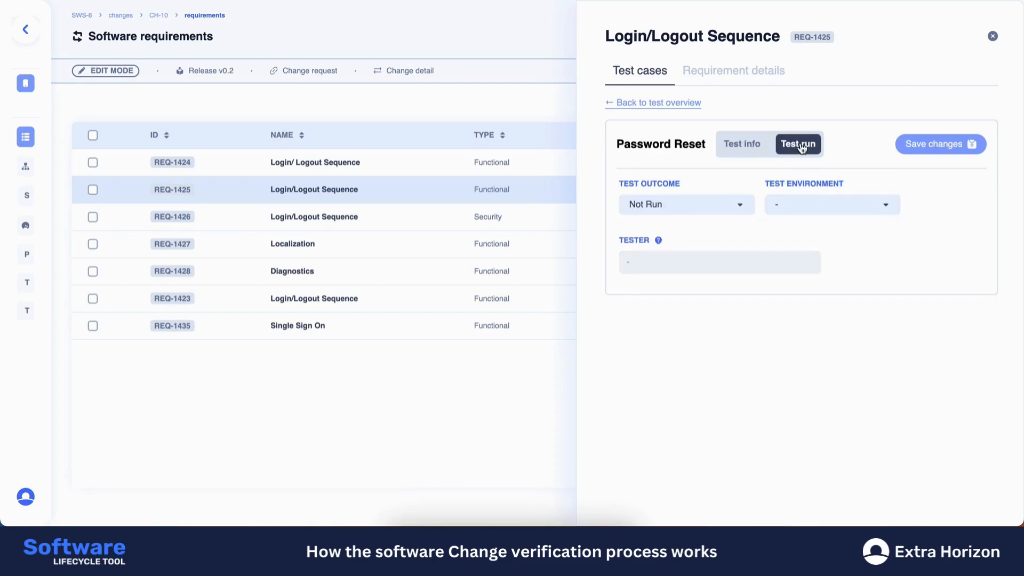
{"action": "left_click", "coordinate": [702, 204]}
{"action": "left_click", "coordinate": [659, 239]}
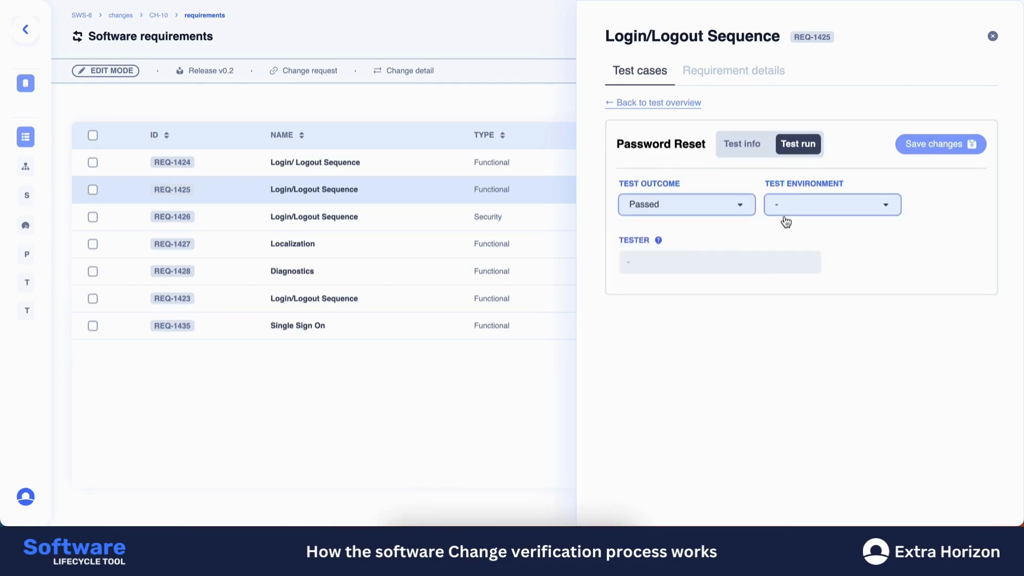
{"action": "left_click", "coordinate": [797, 211]}
{"action": "left_click", "coordinate": [795, 229]}
{"action": "left_click", "coordinate": [923, 149]}
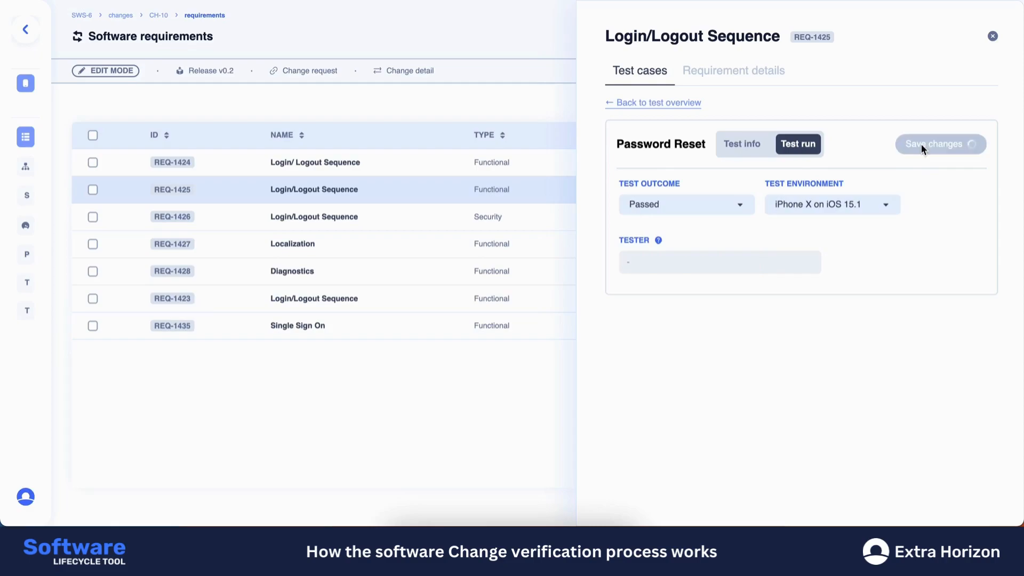
{"action": "left_click", "coordinate": [993, 37]}
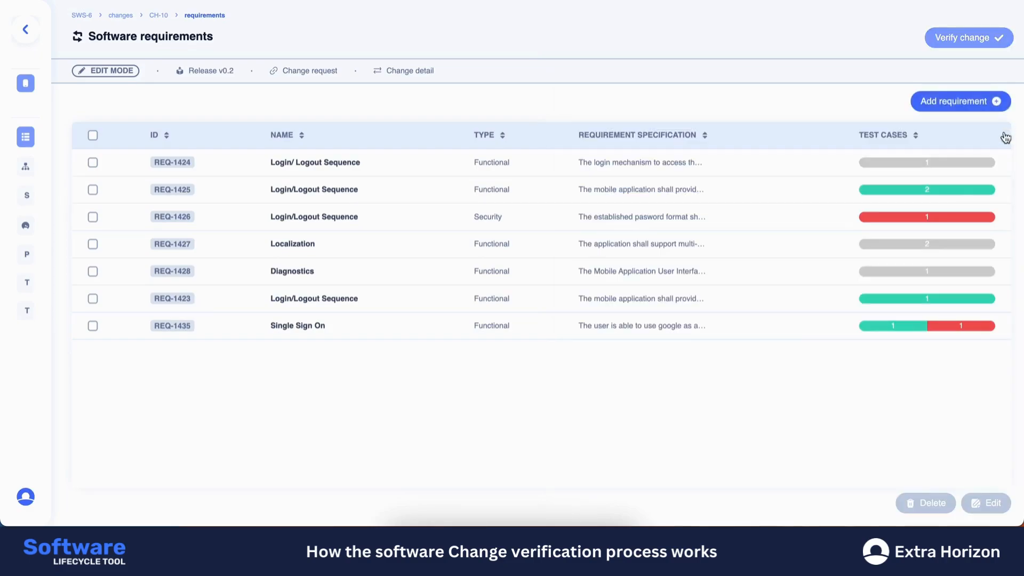
- Set the outcome of REQ-1426's Password format test run to Passed, save it and close the requirement
{"action": "left_click", "coordinate": [946, 217]}
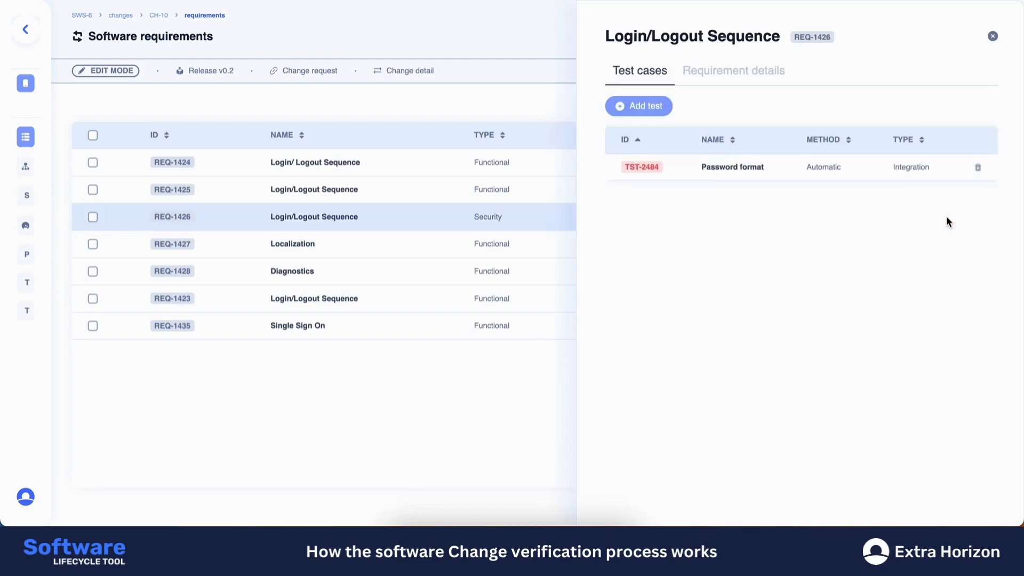
{"action": "left_click", "coordinate": [683, 168]}
{"action": "left_click", "coordinate": [805, 144]}
{"action": "left_click", "coordinate": [671, 201]}
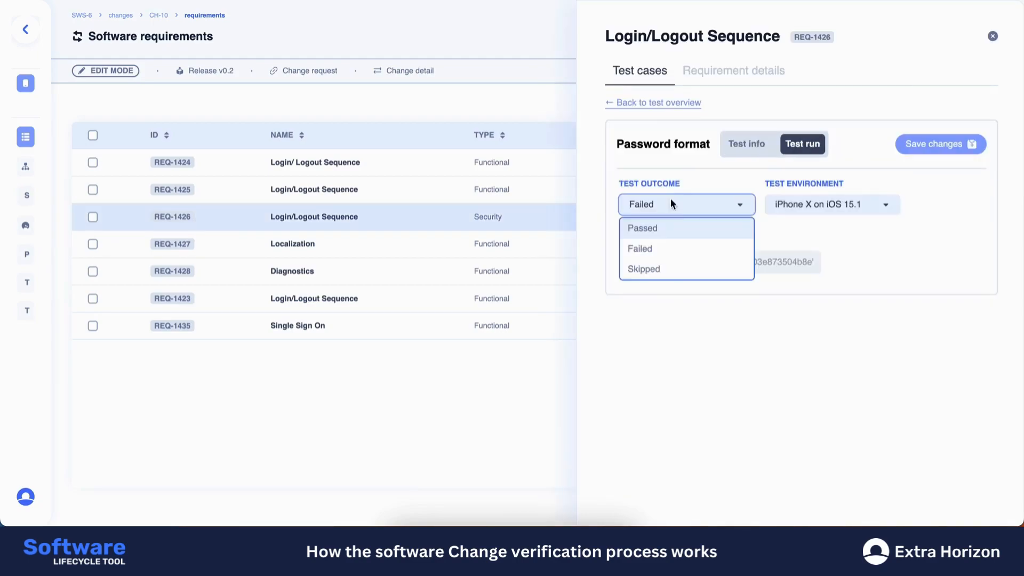
{"action": "left_click", "coordinate": [656, 228]}
{"action": "left_click", "coordinate": [940, 144]}
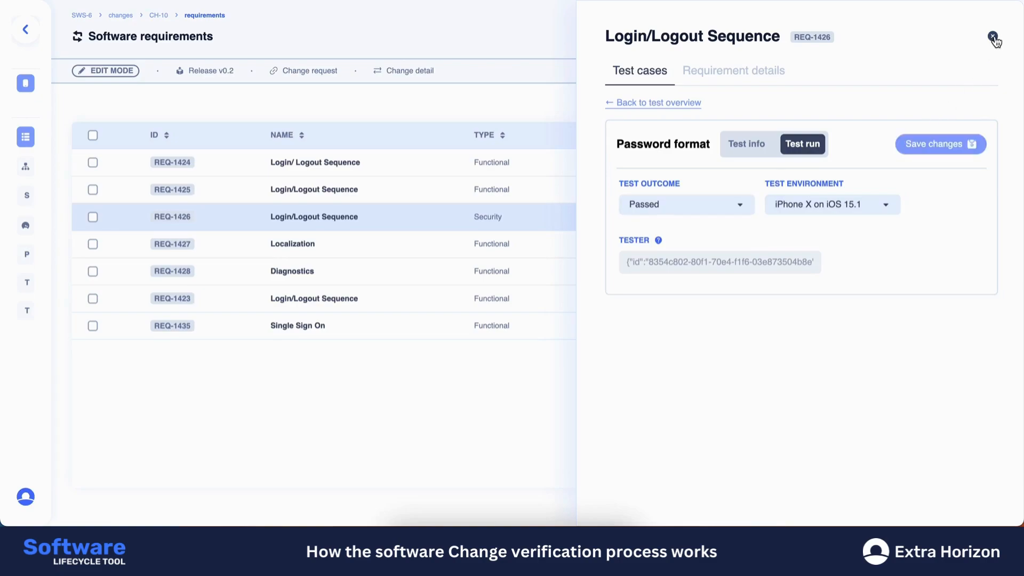
{"action": "left_click", "coordinate": [993, 36]}
- Set the outcome of the Single Sign On requirement's manual "Test case" run to Passed, save it and close the requirement
{"action": "left_click", "coordinate": [945, 321]}
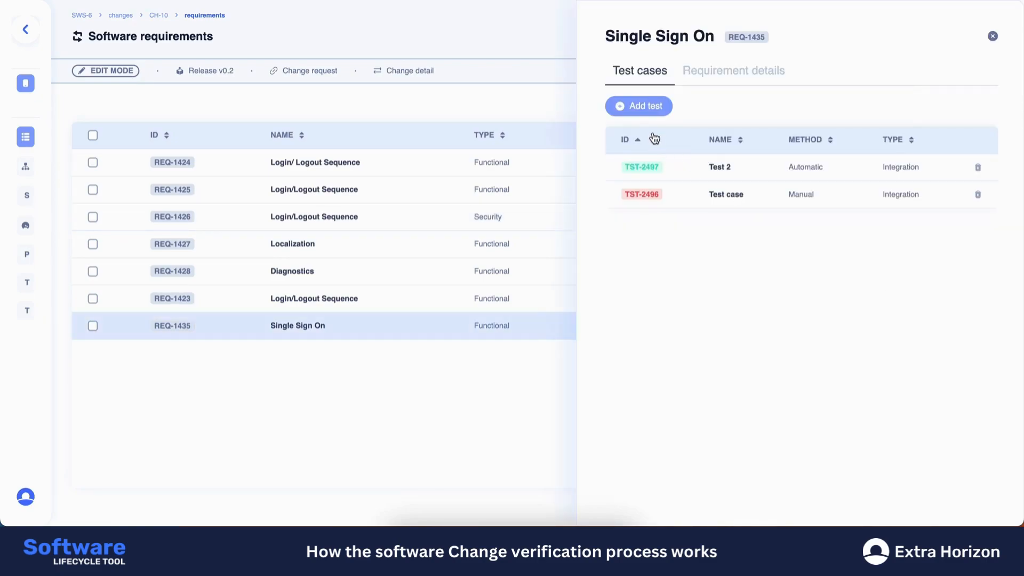
{"action": "left_click", "coordinate": [641, 193]}
{"action": "left_click", "coordinate": [757, 149]}
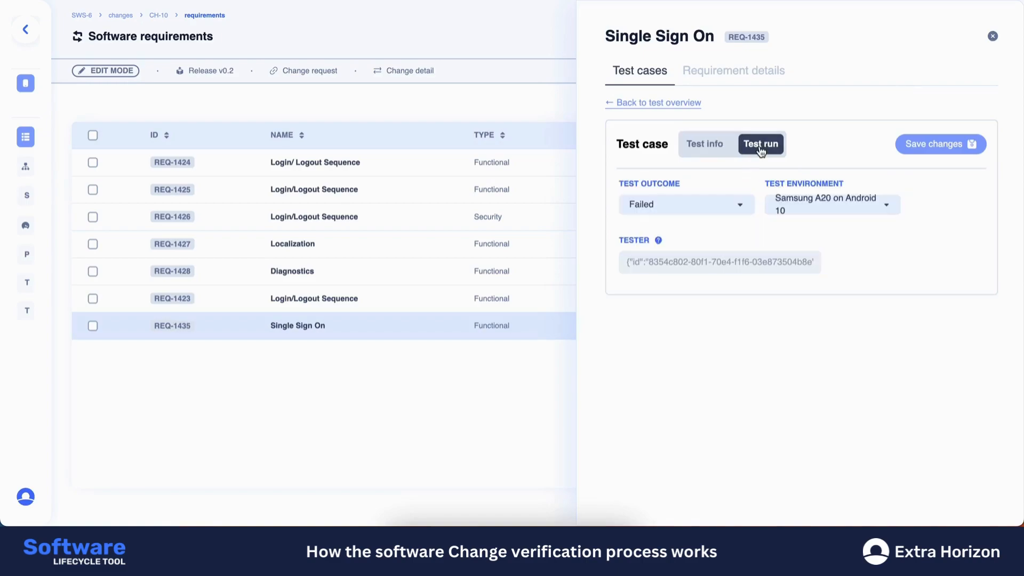
{"action": "left_click", "coordinate": [707, 204]}
{"action": "left_click", "coordinate": [674, 226]}
{"action": "left_click", "coordinate": [938, 144]}
{"action": "left_click", "coordinate": [993, 37]}
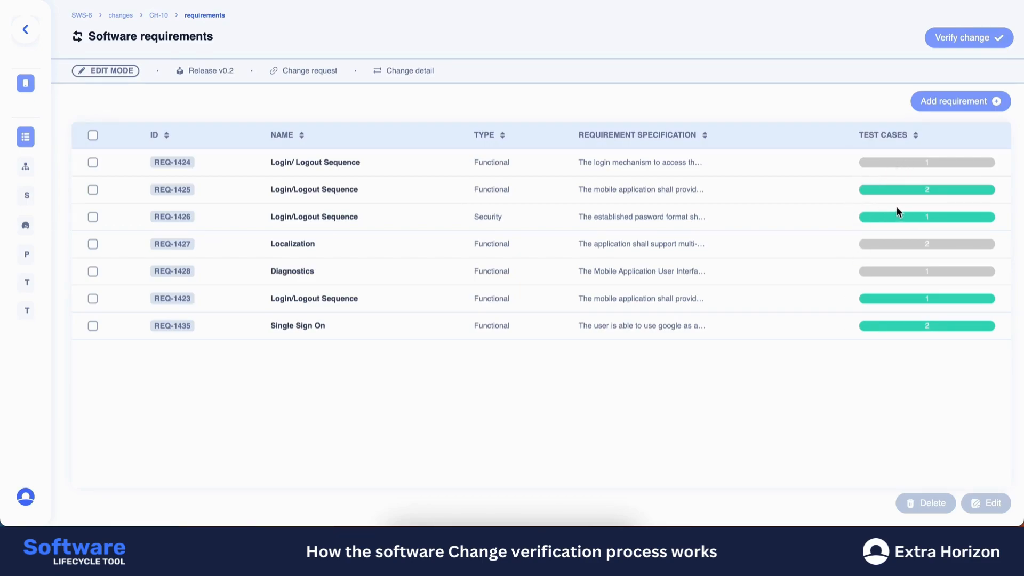
- Mark change CH-10 as verified and confirm it
{"action": "left_click", "coordinate": [966, 37]}
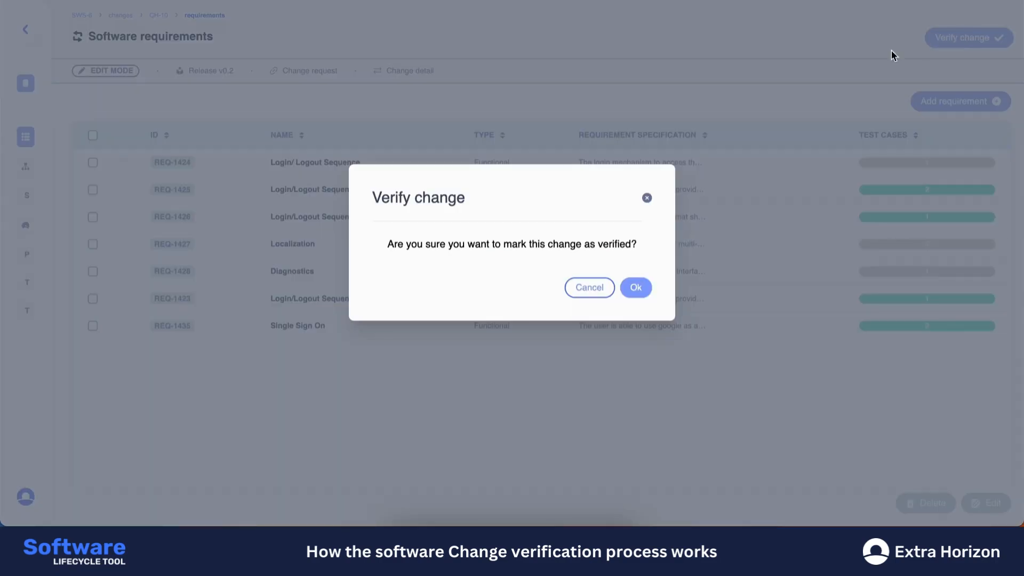
{"action": "left_click", "coordinate": [647, 290]}
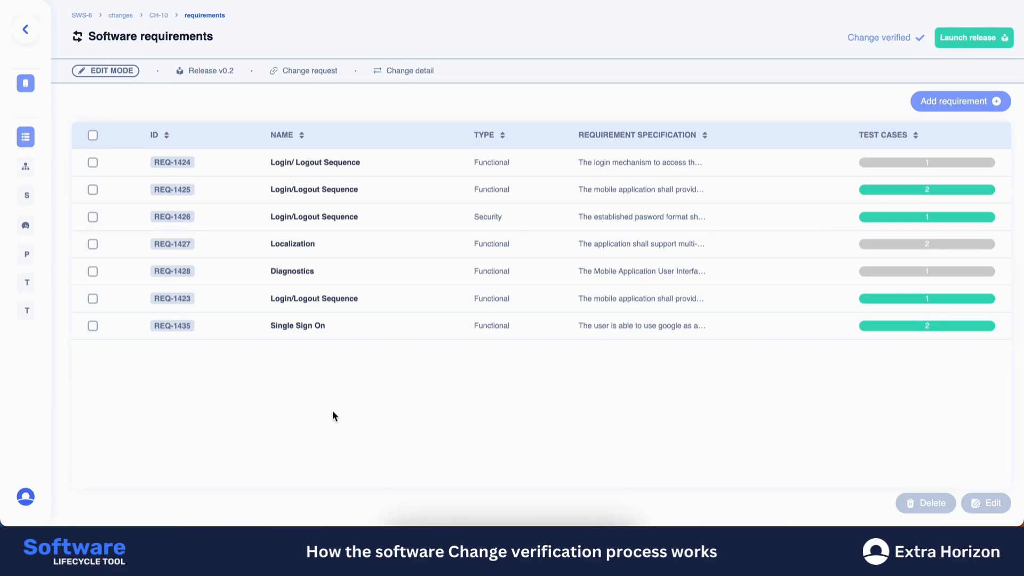
- Add a Performance requirement named "Test" with the specification "test" and save it
{"action": "left_click", "coordinate": [948, 101]}
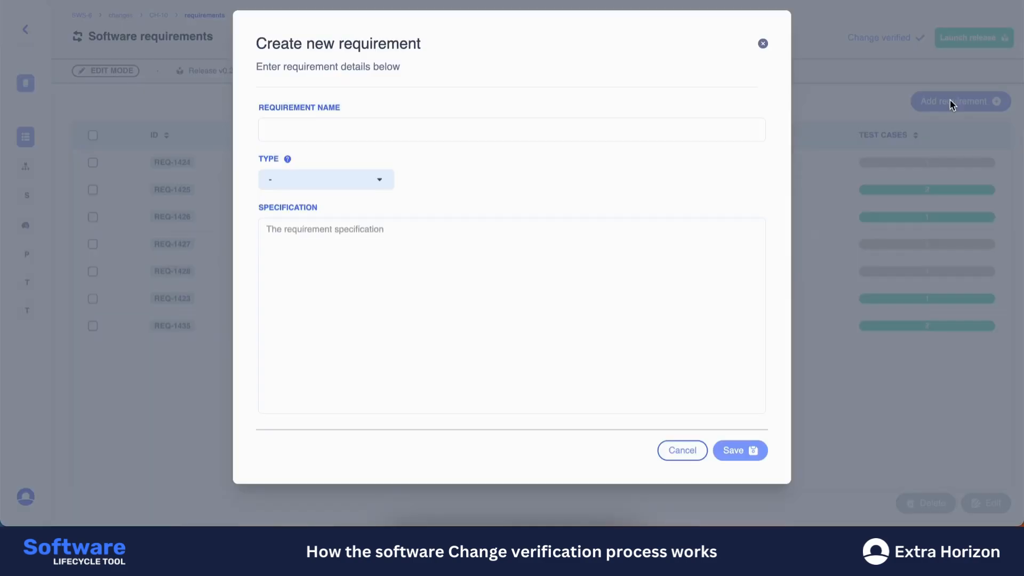
{"action": "left_click", "coordinate": [386, 132]}
{"action": "type", "text": "Test"}
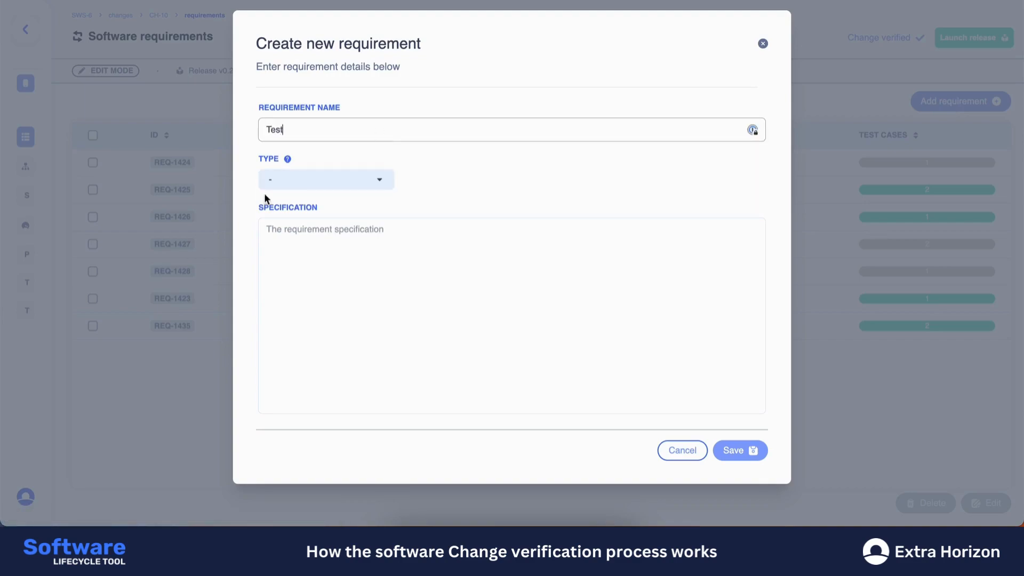
{"action": "left_click", "coordinate": [302, 181]}
{"action": "left_click", "coordinate": [308, 222]}
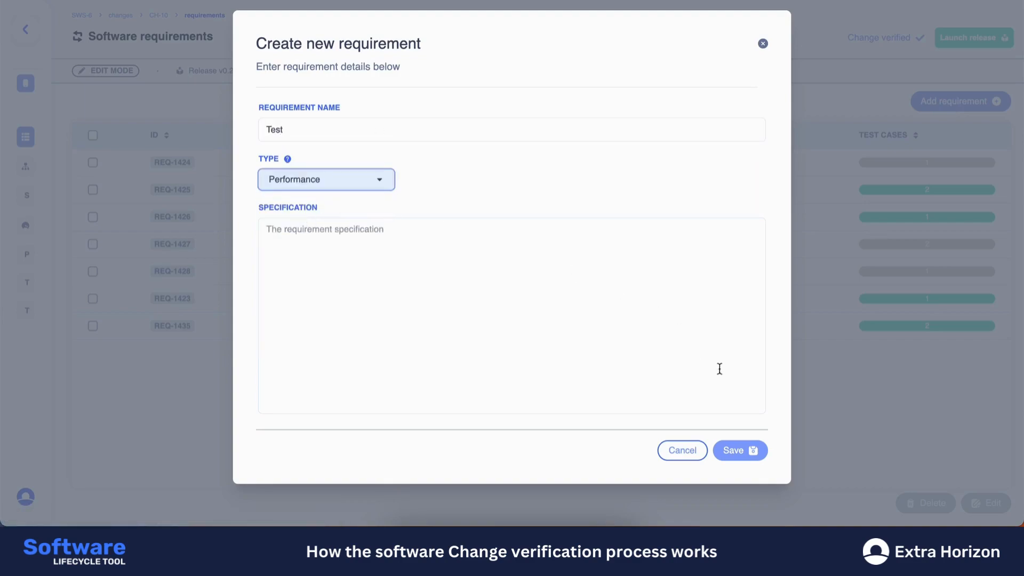
{"action": "left_click", "coordinate": [738, 451]}
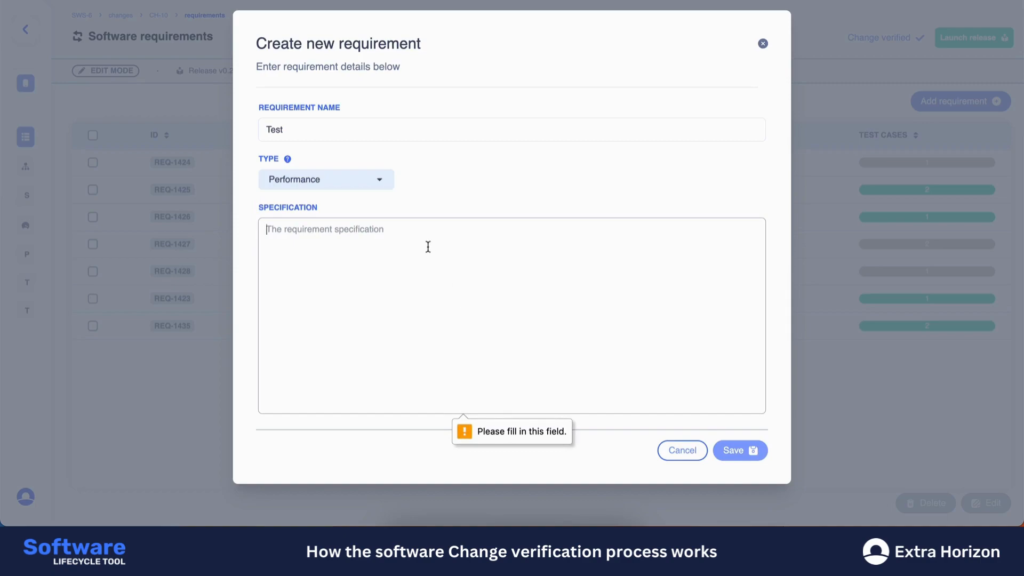
{"action": "type", "text": "test"}
{"action": "left_click", "coordinate": [735, 450]}
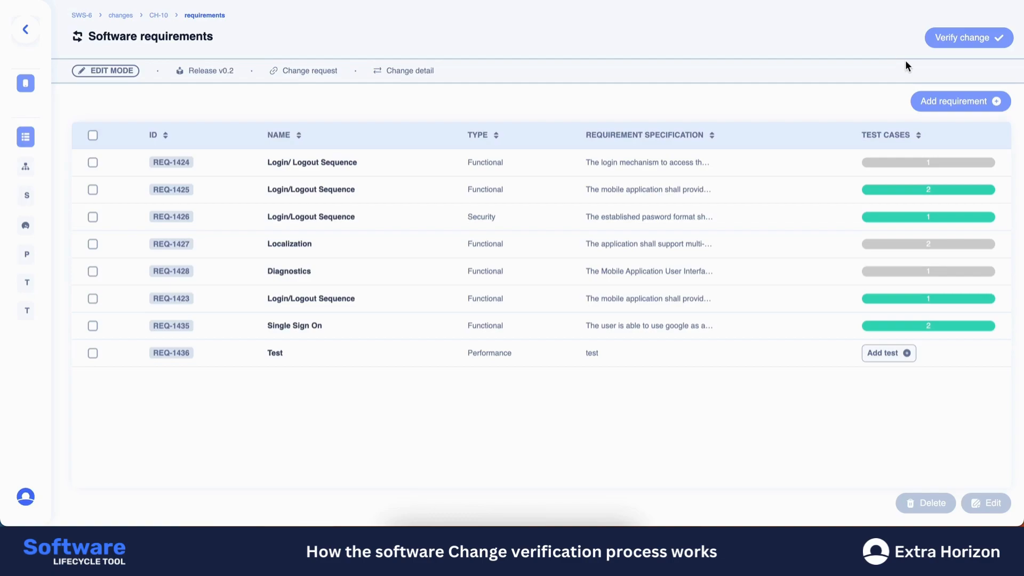
- Try to verify change CH-10 while the Test requirement has no test case
{"action": "left_click", "coordinate": [959, 40]}
{"action": "left_click", "coordinate": [636, 288]}
- Add an automatic integration test case "test" to the Test requirement, with step 1 "test" and expected result "test", and save it
{"action": "left_click", "coordinate": [889, 356]}
{"action": "left_click", "coordinate": [279, 114]}
{"action": "type", "text": "test"}
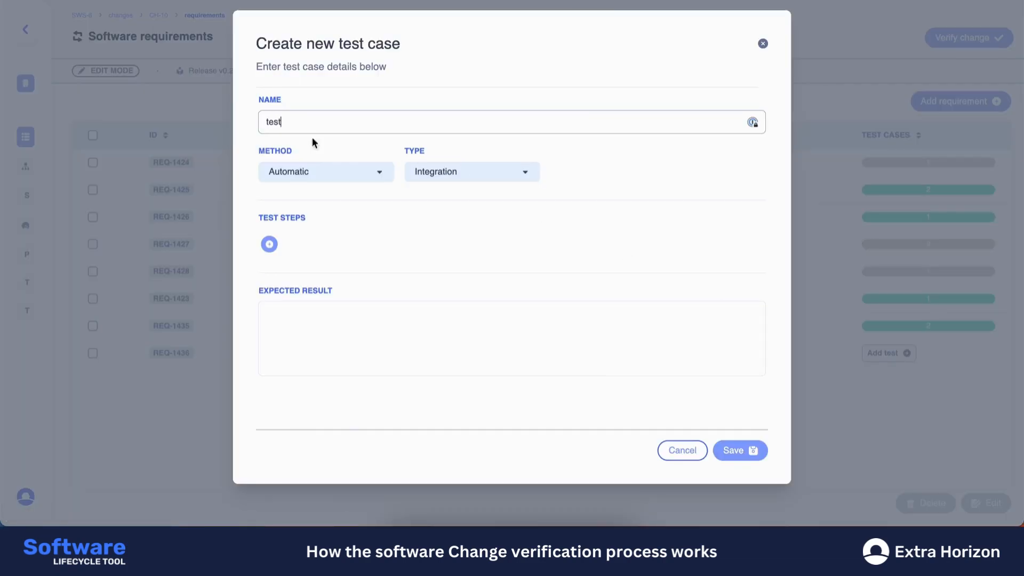
{"action": "left_click", "coordinate": [269, 244]}
{"action": "left_click", "coordinate": [300, 278]}
{"action": "type", "text": "test"}
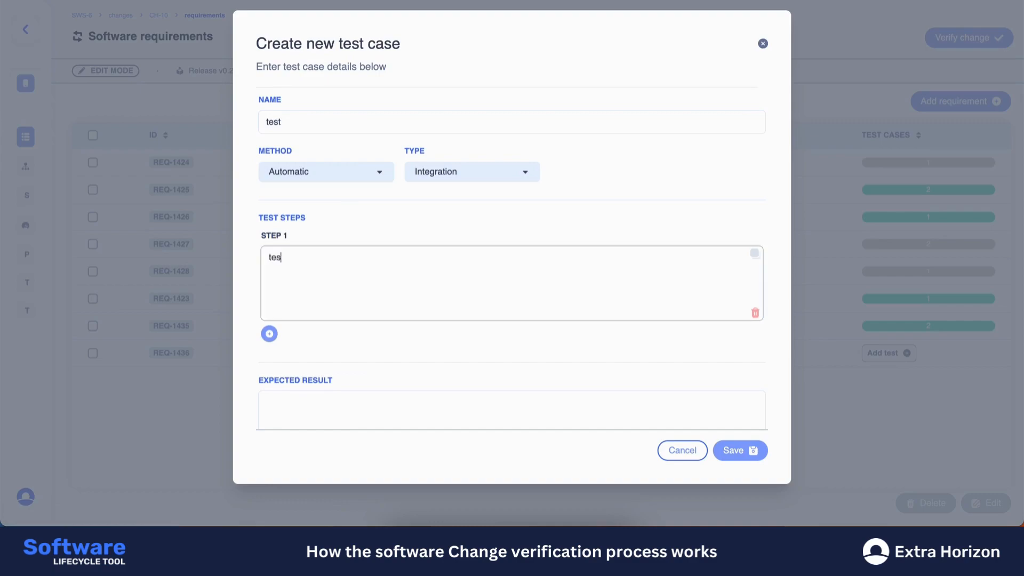
{"action": "left_click", "coordinate": [303, 403]}
{"action": "type", "text": "test"}
{"action": "left_click", "coordinate": [738, 452]}
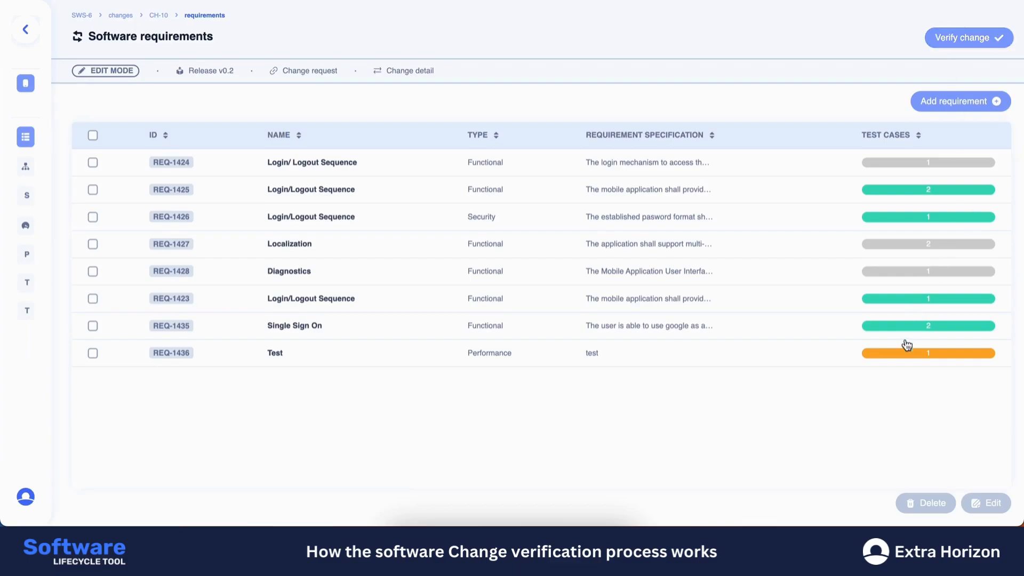
- Record the test run of the Test requirement's test case as Passed on iPhone X on iOS 15.1 and save it
{"action": "left_click", "coordinate": [906, 347]}
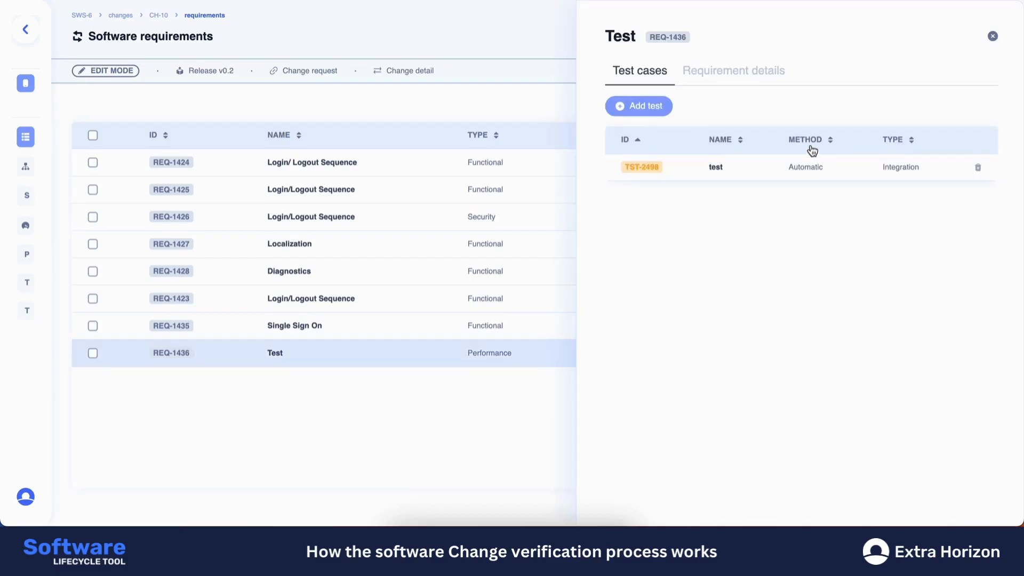
{"action": "left_click", "coordinate": [674, 160]}
{"action": "left_click", "coordinate": [729, 145]}
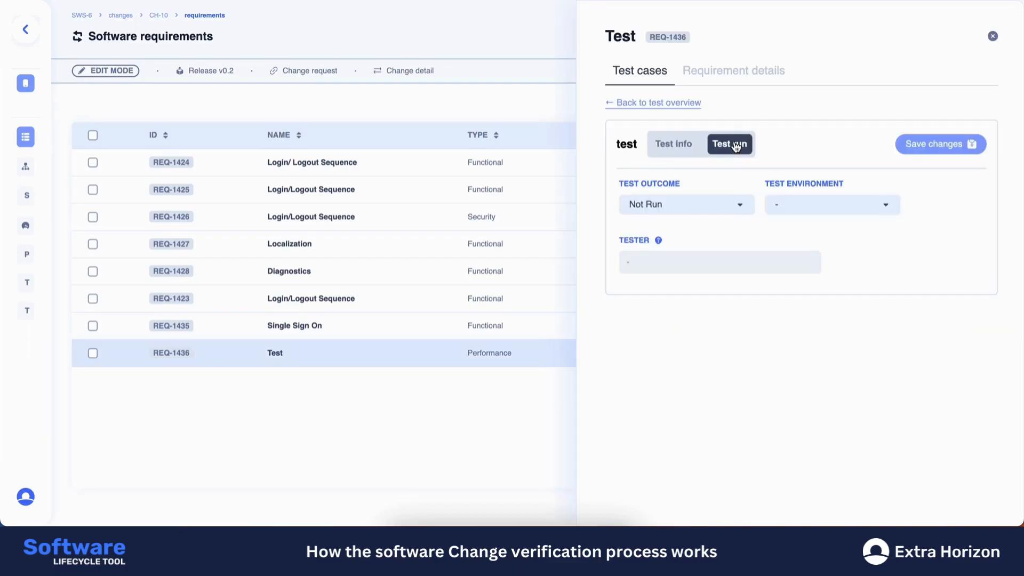
{"action": "left_click", "coordinate": [677, 206]}
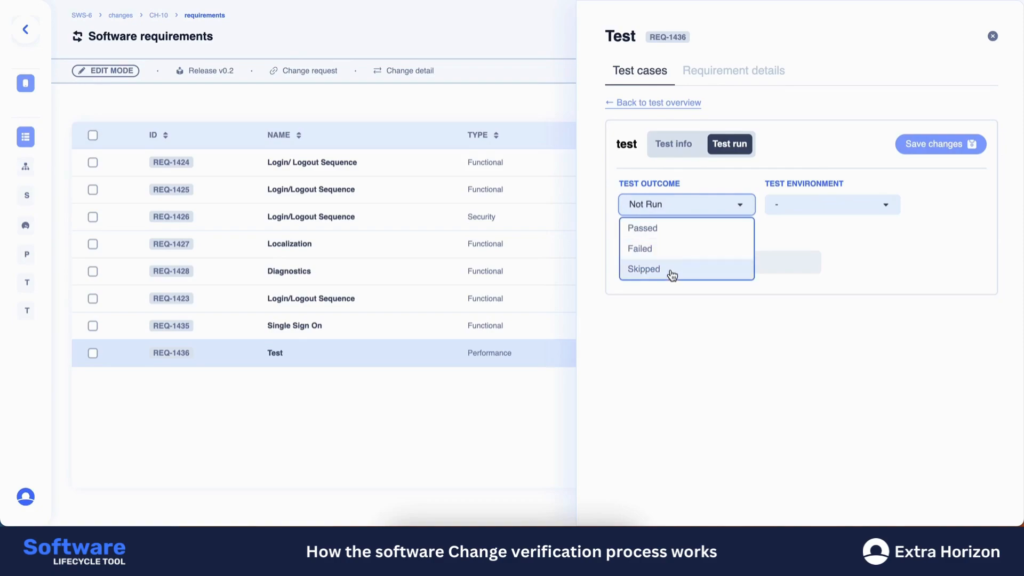
{"action": "left_click", "coordinate": [663, 229]}
{"action": "left_click", "coordinate": [821, 202]}
{"action": "left_click", "coordinate": [816, 228]}
{"action": "left_click", "coordinate": [931, 151]}
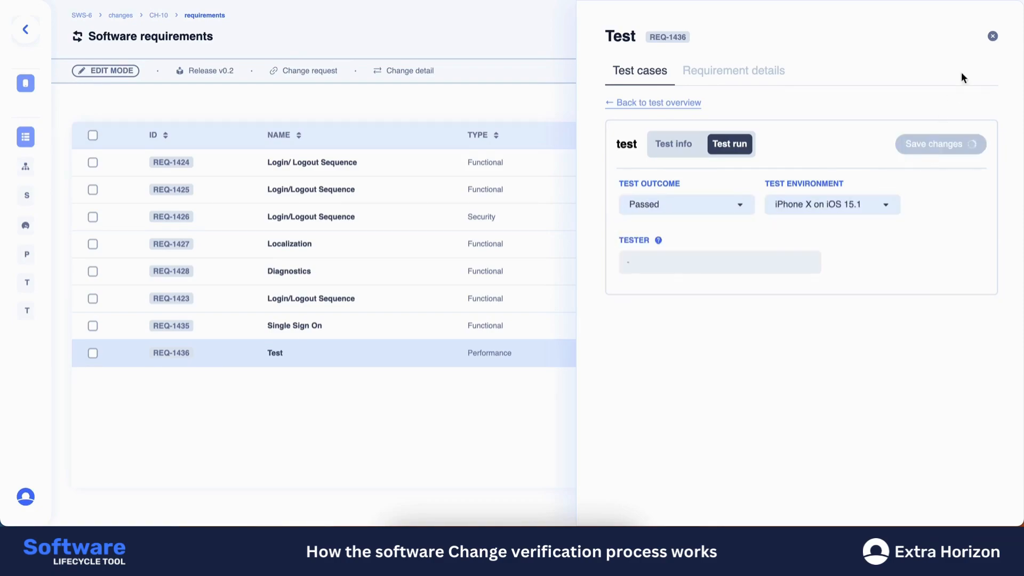
{"action": "left_click", "coordinate": [994, 38]}
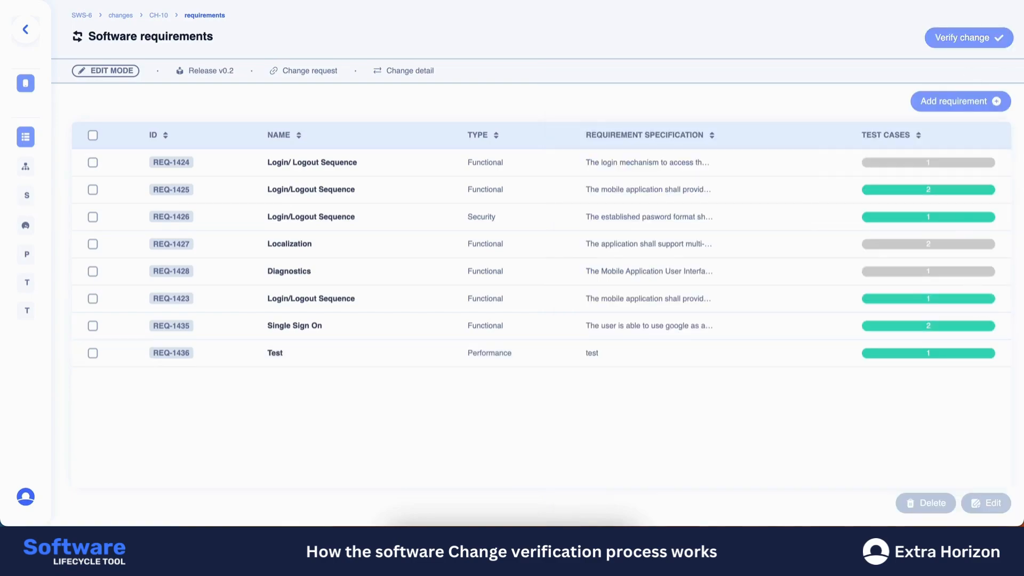
- Mark change CH-10 as verified and confirm it
{"action": "left_click", "coordinate": [962, 40]}
{"action": "left_click", "coordinate": [642, 288]}
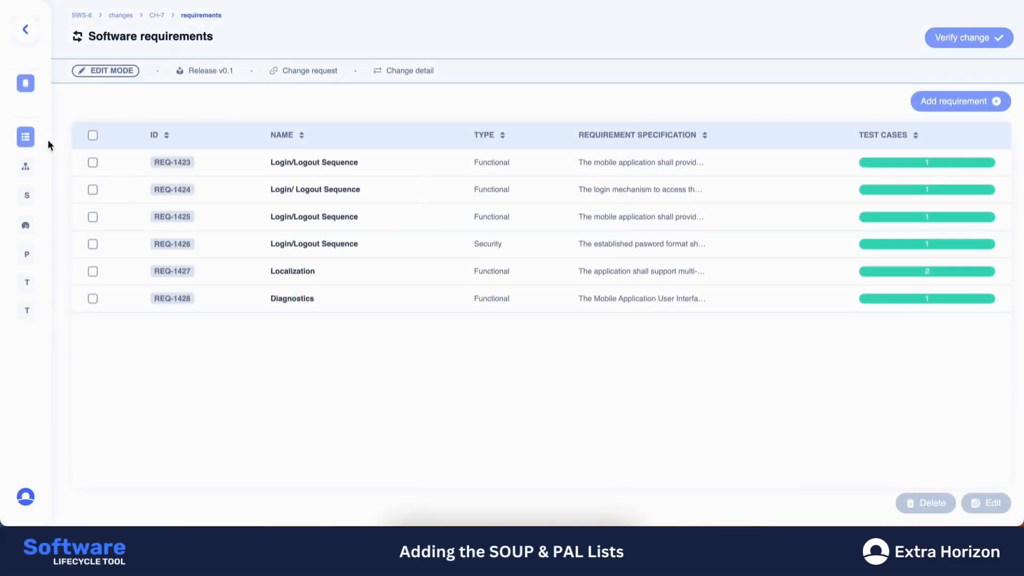
- Open the SOUP list of change CH-7 and view the details of the Retrofit package
{"action": "mouse_move", "coordinate": [27, 142]}
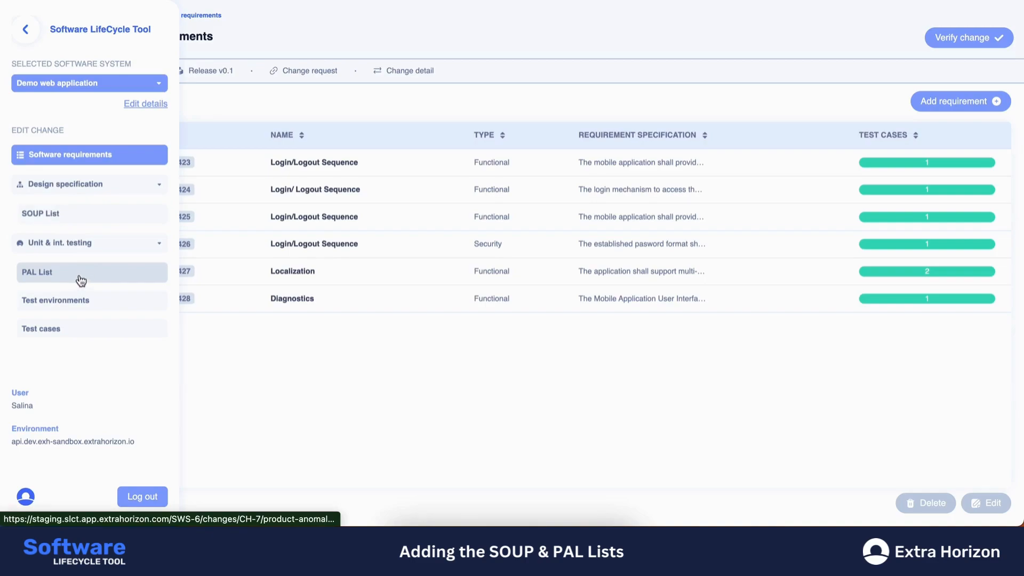
{"action": "left_click", "coordinate": [93, 218]}
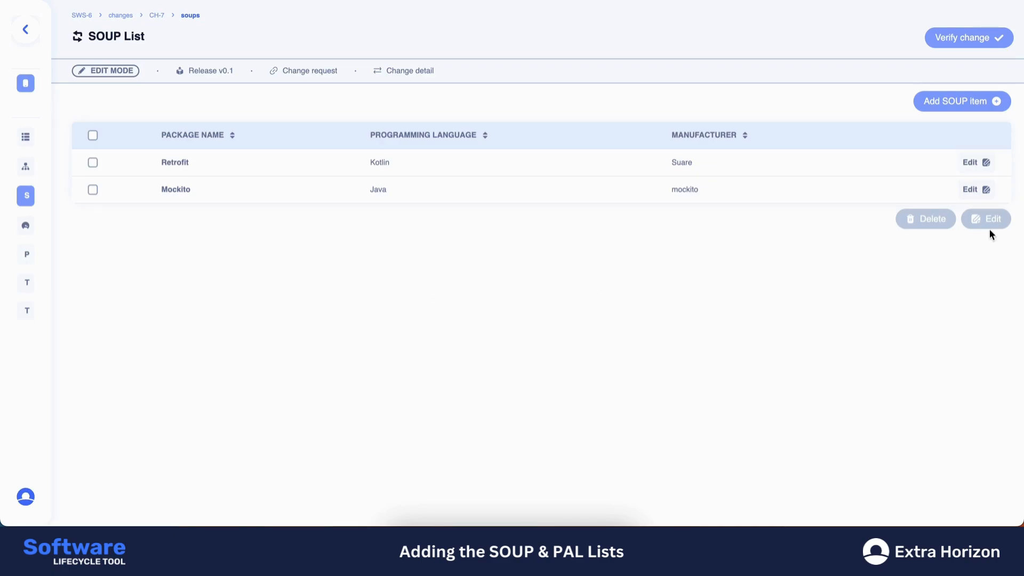
{"action": "left_click", "coordinate": [968, 164]}
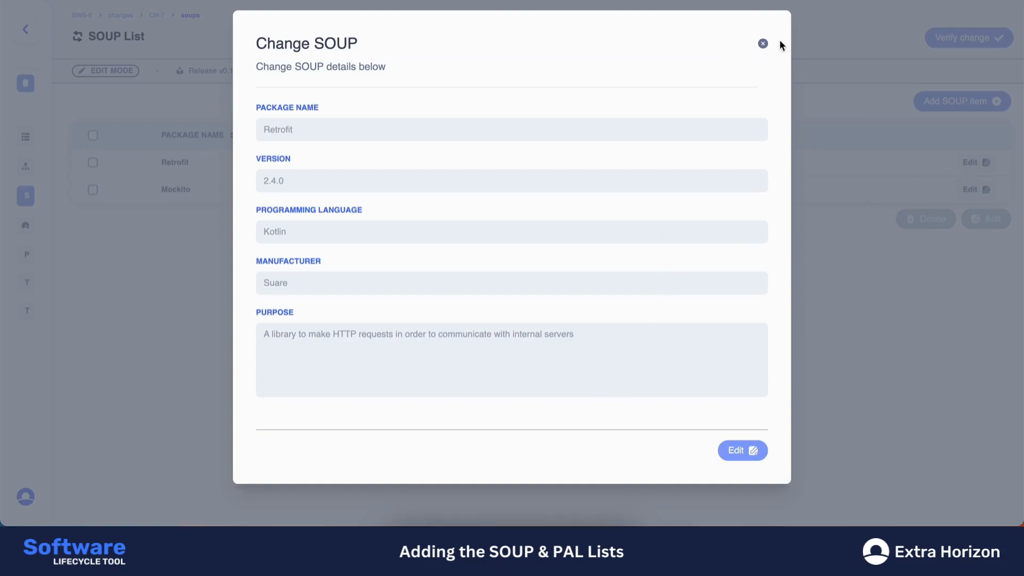
{"action": "left_click", "coordinate": [763, 43]}
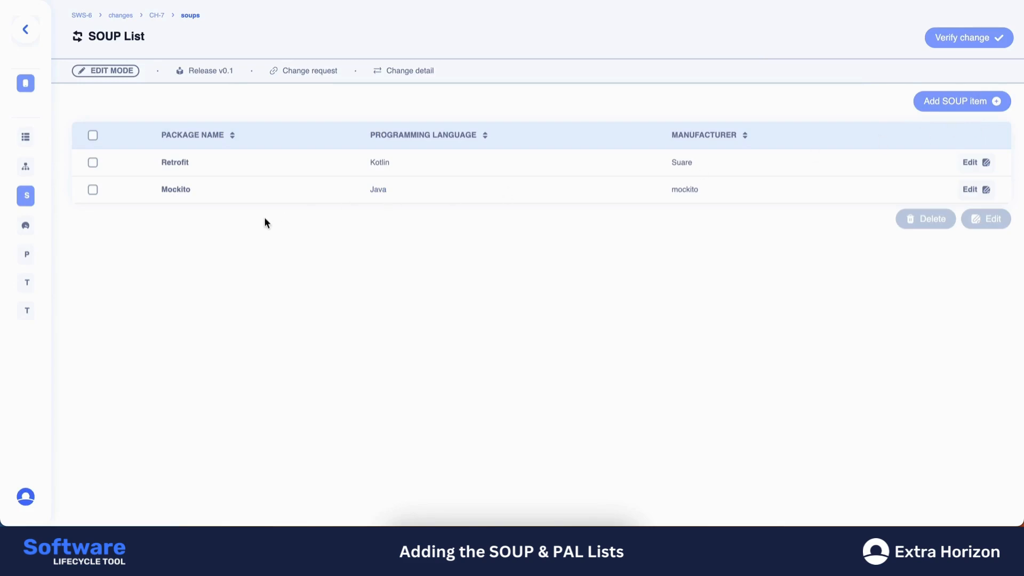
- Show the PAL list of change CH-7
{"action": "mouse_move", "coordinate": [36, 202]}
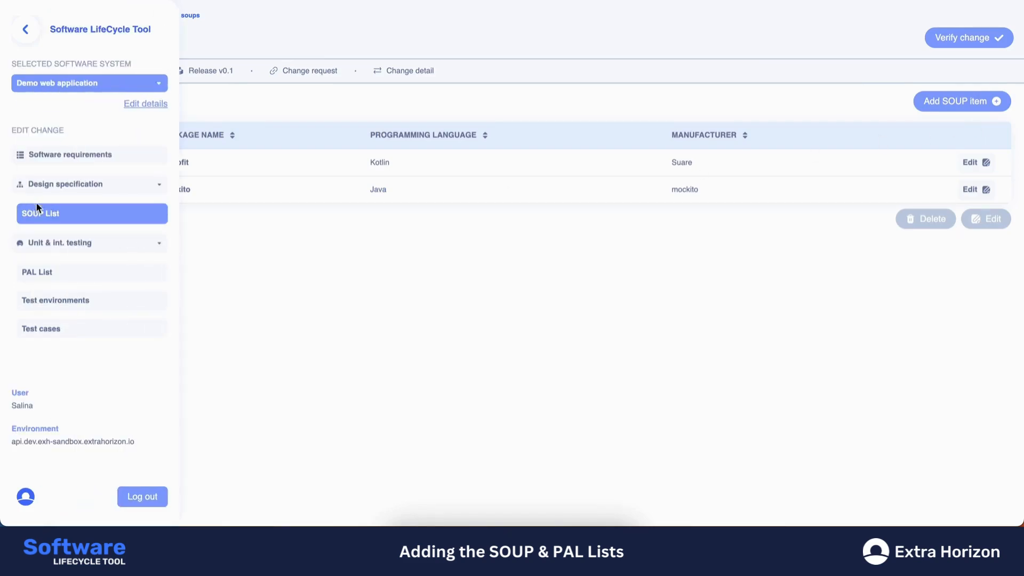
{"action": "left_click", "coordinate": [57, 279]}
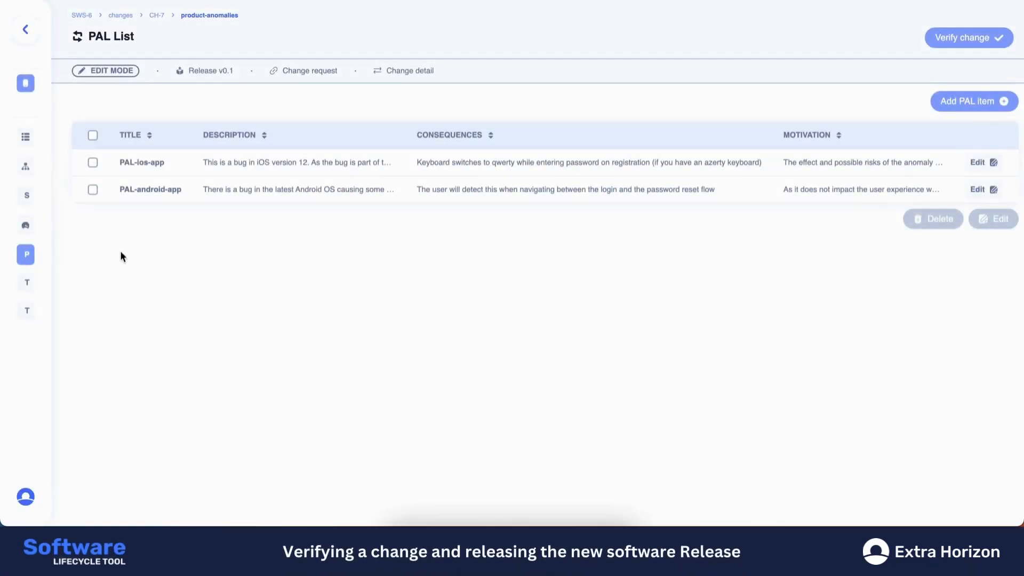
{"action": "mouse_move", "coordinate": [35, 247]}
- Mark change CH-7 as verified and launch release v0.1, confirming both
{"action": "left_click", "coordinate": [944, 41]}
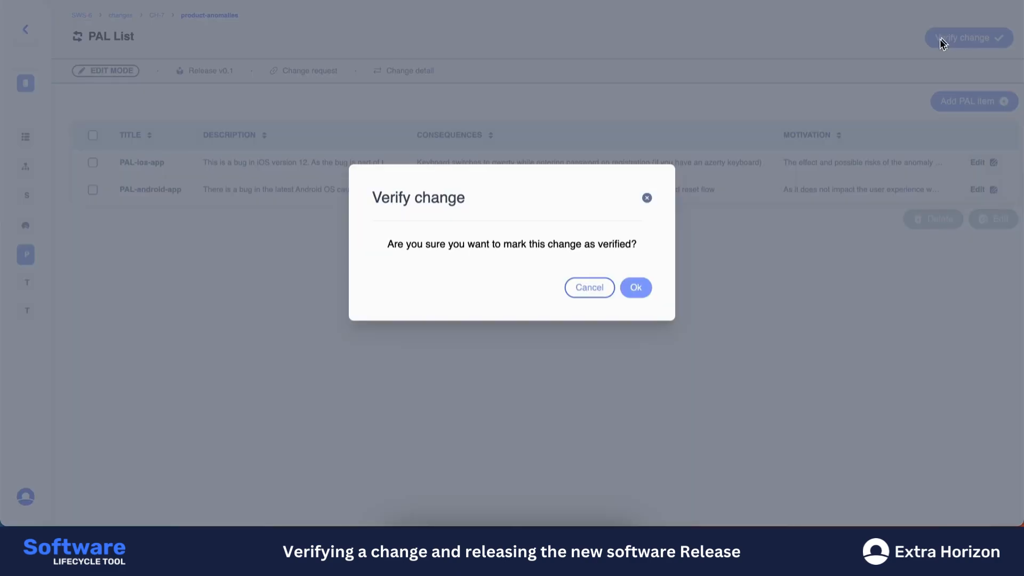
{"action": "left_click", "coordinate": [636, 288]}
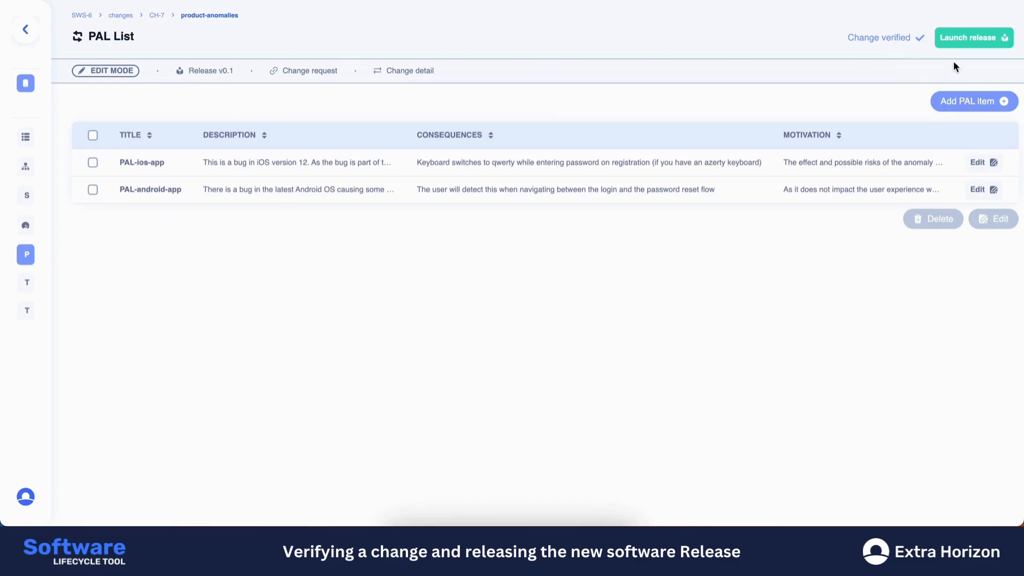
{"action": "left_click", "coordinate": [972, 39]}
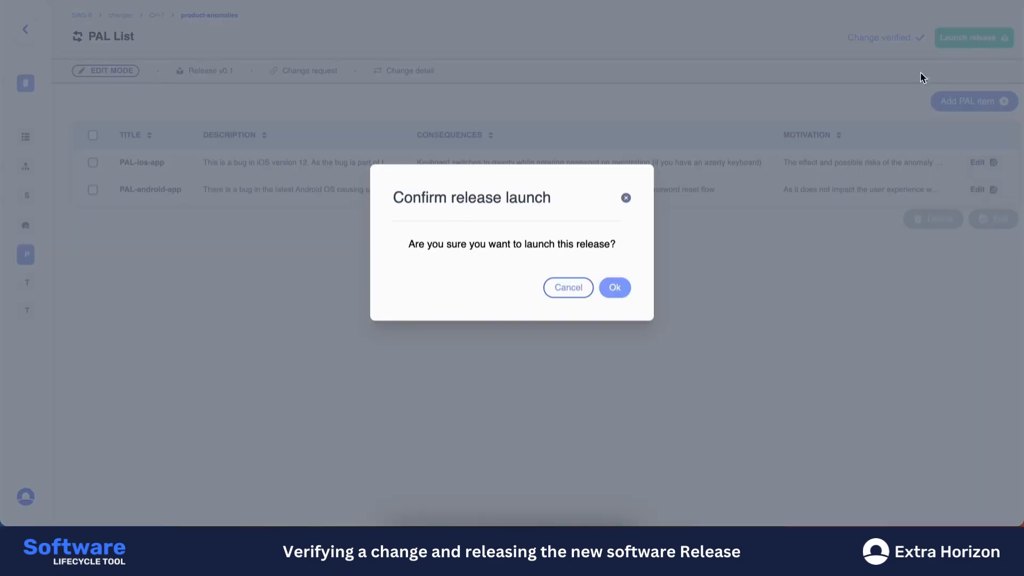
{"action": "left_click", "coordinate": [616, 288]}
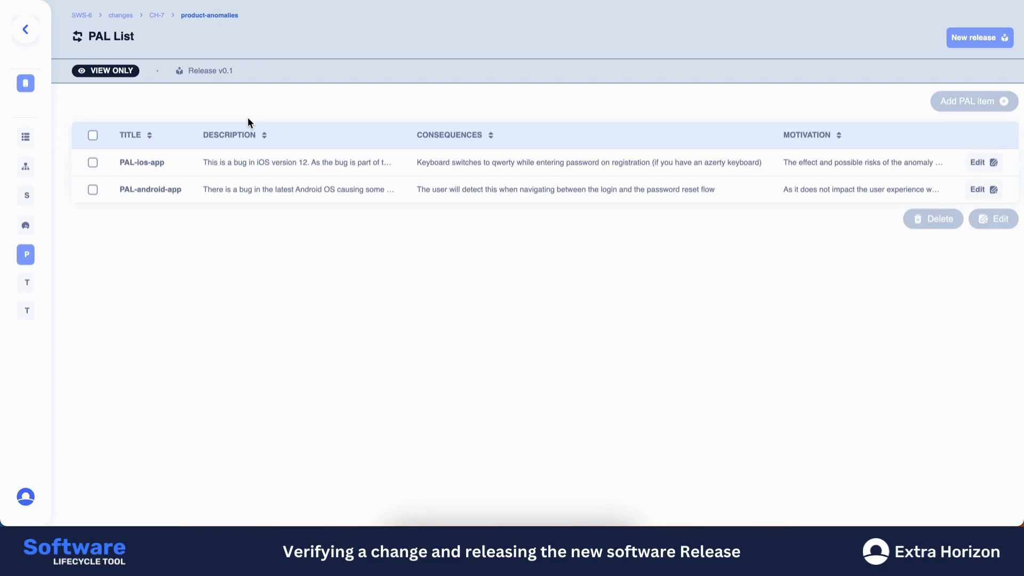
- Return to the software system's releases and export all five documents of release v0.2
{"action": "left_click", "coordinate": [83, 16]}
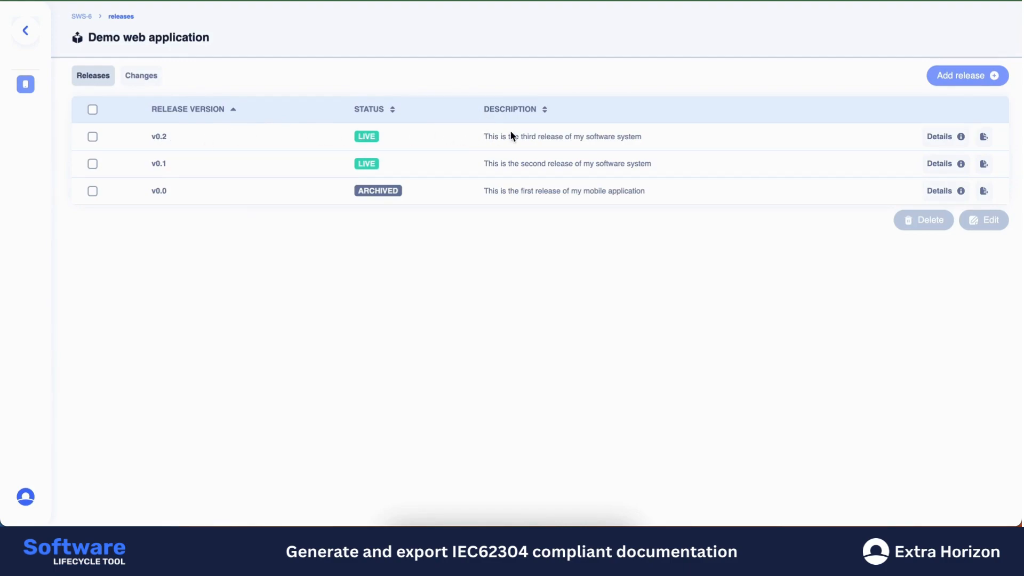
{"action": "left_click", "coordinate": [984, 137]}
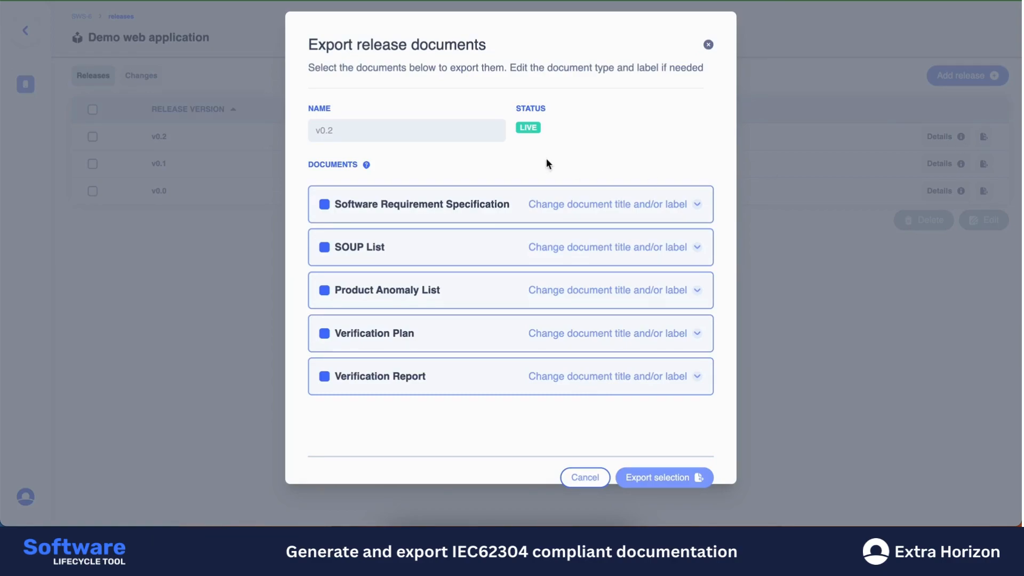
{"action": "scroll", "coordinate": [491, 123], "scroll_direction": "down", "scroll_amount": 1}
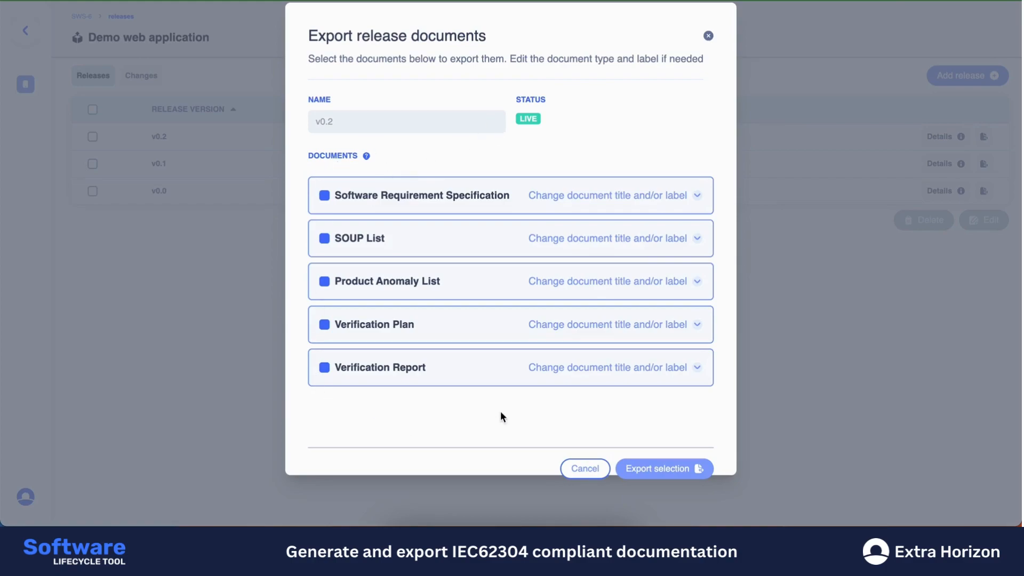
{"action": "left_click", "coordinate": [645, 469]}
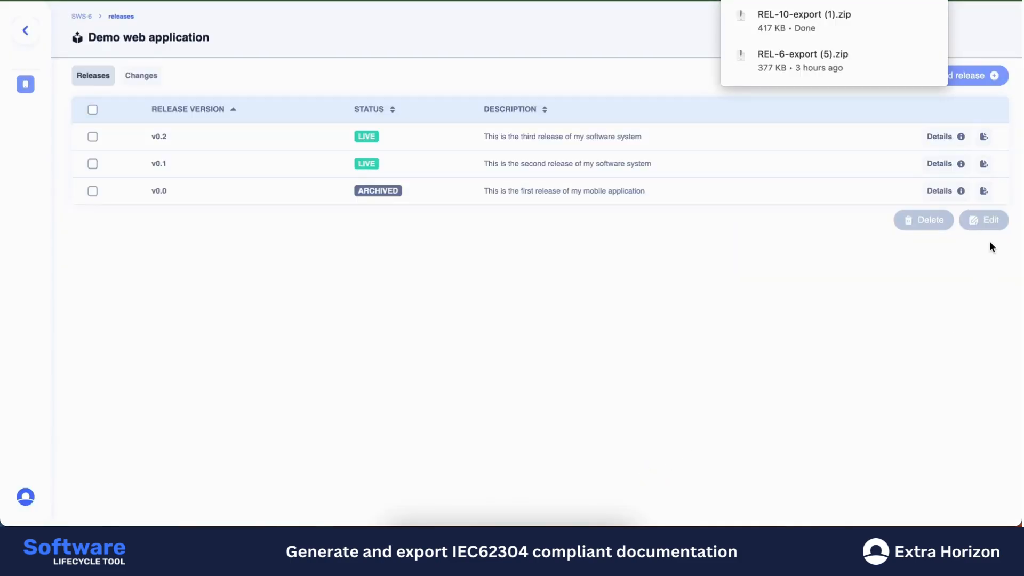
- Unpack the downloaded REL-10-export (1).zip in Finder and open the REL-10-export (1) folder
{"action": "left_click", "coordinate": [814, 18]}
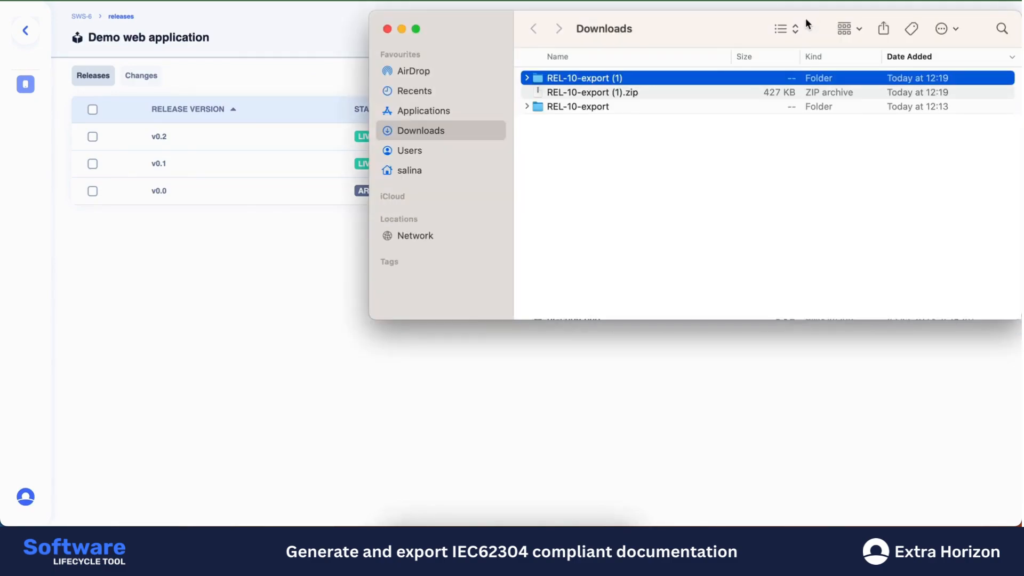
{"action": "double_click", "coordinate": [587, 75]}
{"action": "left_click_drag", "start_coordinate": [491, 30], "coordinate": [309, 50]}
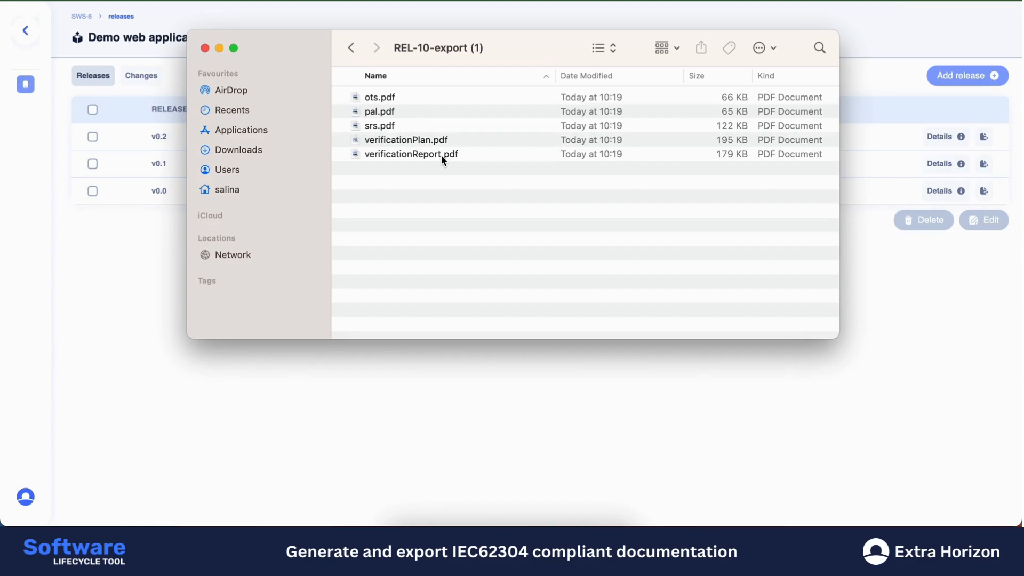
- Open srs.pdf in the PDF viewer and examine the component information, requirements and linked test cases
{"action": "double_click", "coordinate": [386, 125]}
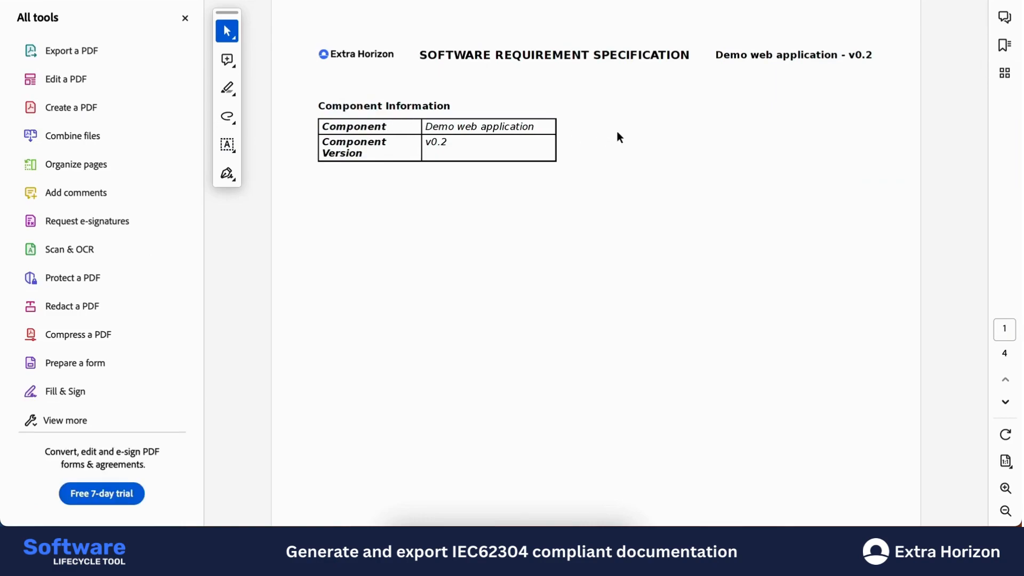
{"action": "scroll", "coordinate": [617, 133], "scroll_direction": "down", "scroll_amount": 1}
{"action": "scroll", "coordinate": [617, 132], "scroll_direction": "up", "scroll_amount": 1}
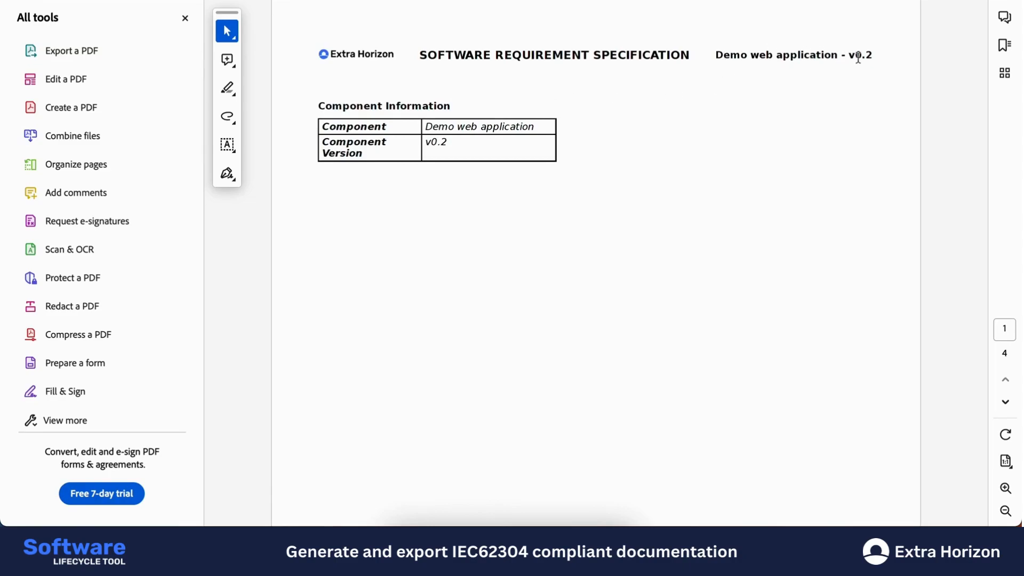
{"action": "scroll", "coordinate": [533, 188], "scroll_direction": "down", "scroll_amount": 10}
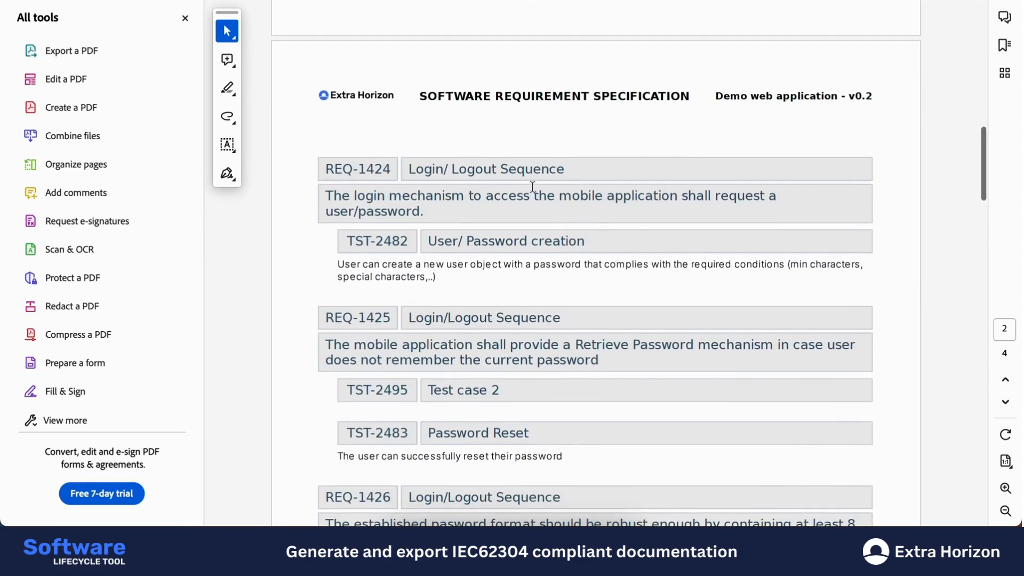
{"action": "scroll", "coordinate": [532, 187], "scroll_direction": "down", "scroll_amount": 5}
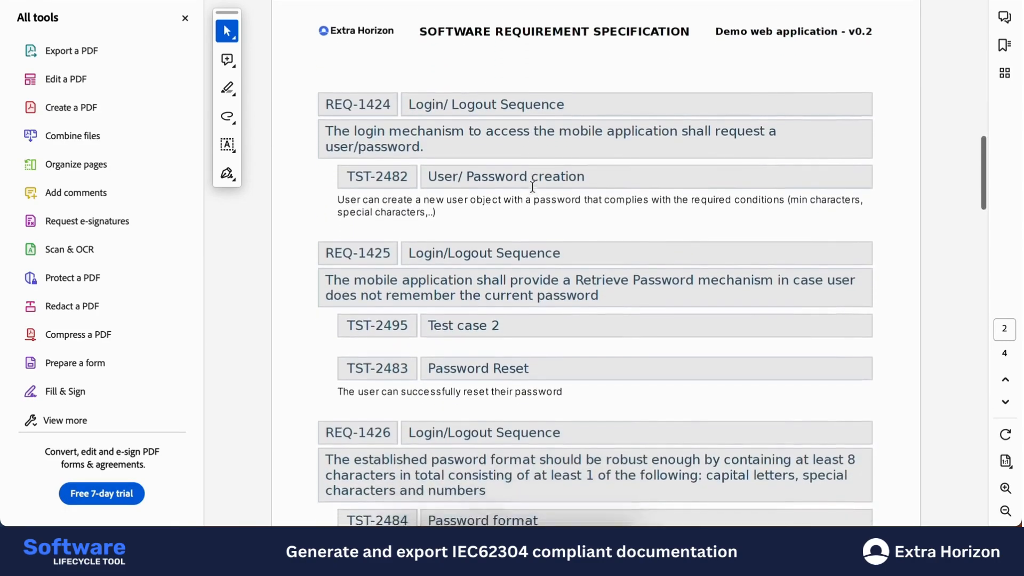
{"action": "scroll", "coordinate": [532, 186], "scroll_direction": "down", "scroll_amount": 3}
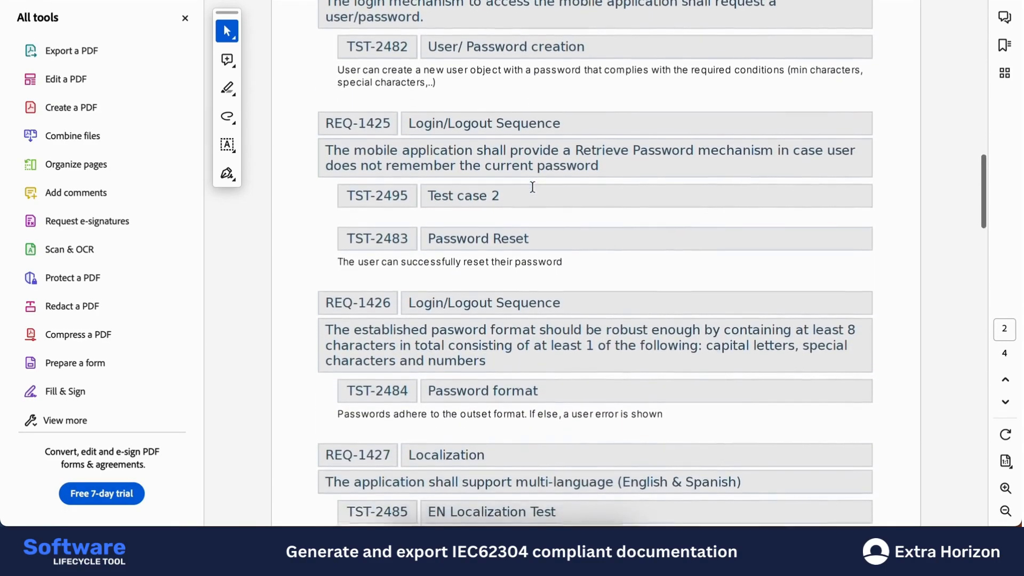
{"action": "scroll", "coordinate": [532, 186], "scroll_direction": "down", "scroll_amount": 12}
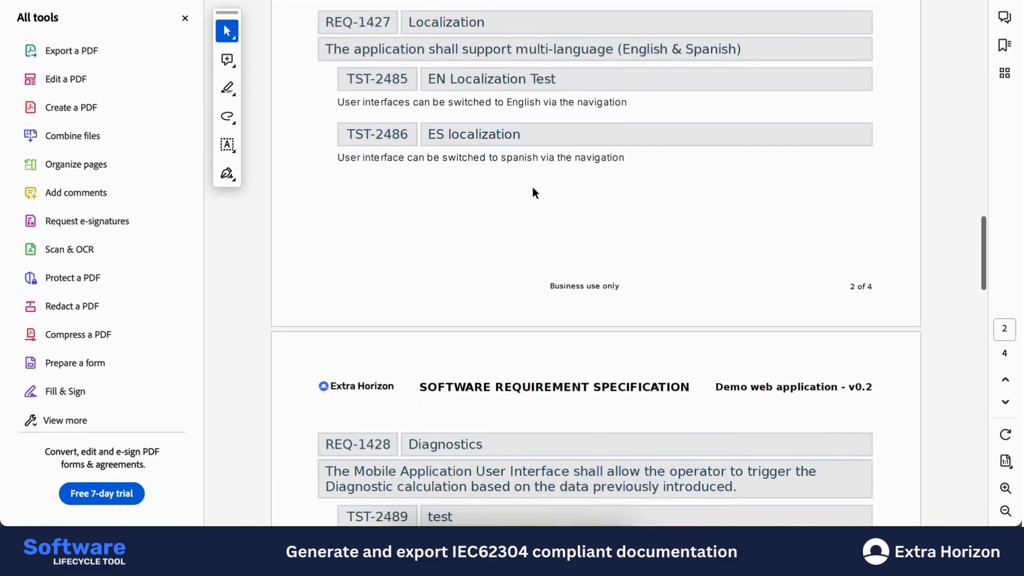
- Switch back to the export folder in Finder, open pal.pdf and examine the product anomaly list
{"action": "key", "text": "ctrl+Up"}
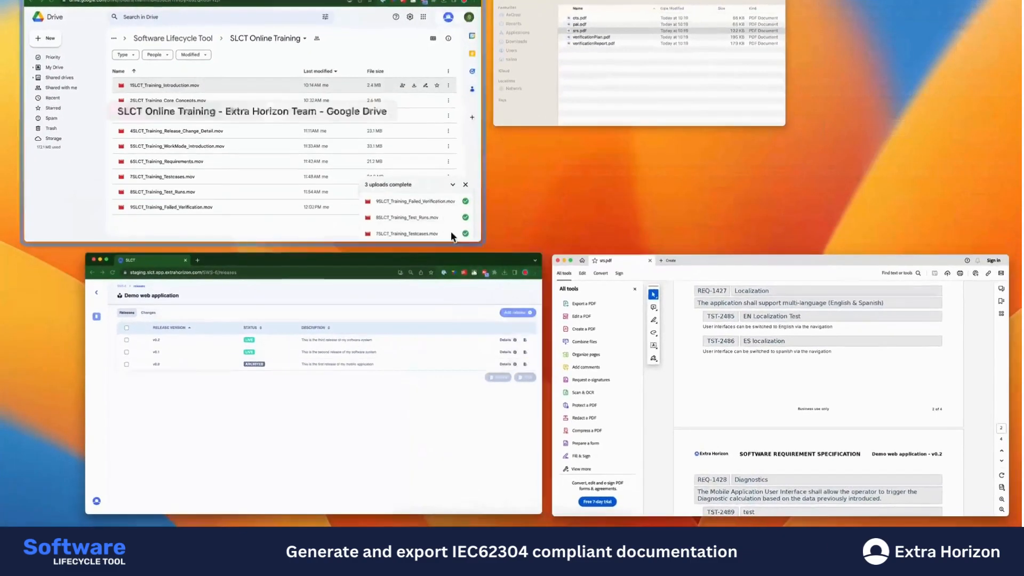
{"action": "left_click", "coordinate": [589, 106]}
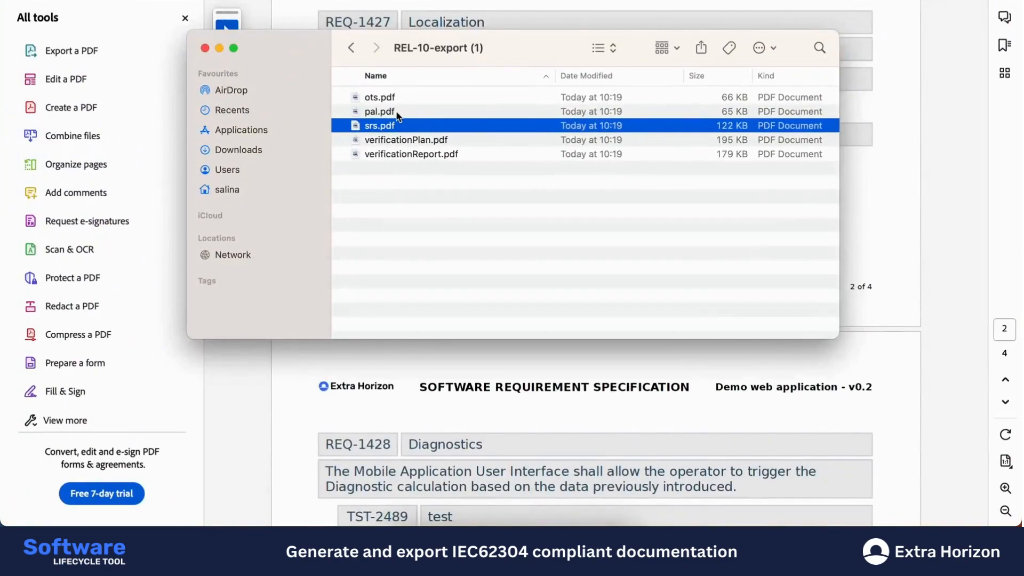
{"action": "left_click", "coordinate": [407, 98]}
{"action": "double_click", "coordinate": [378, 111]}
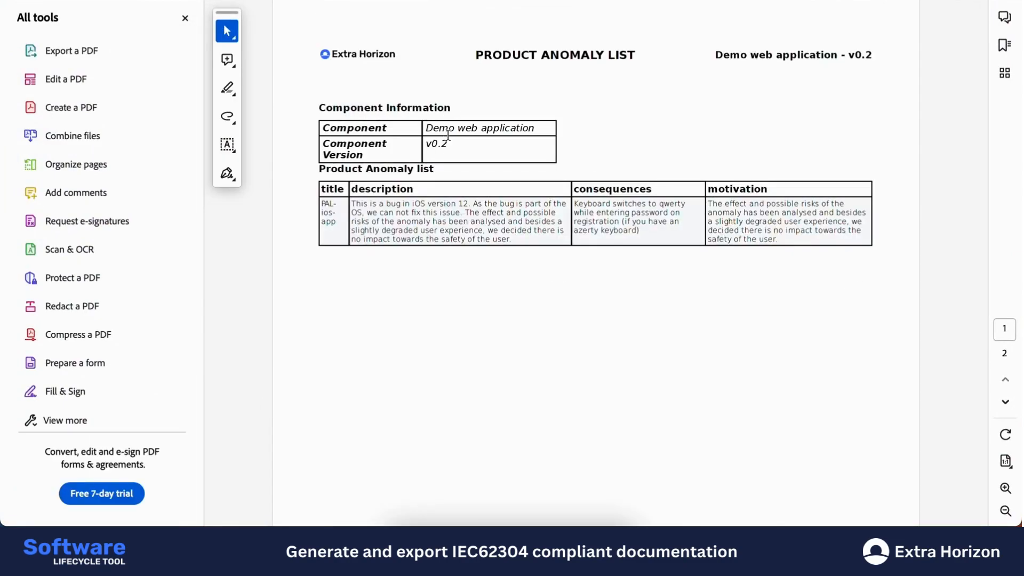
{"action": "scroll", "coordinate": [447, 134], "scroll_direction": "down", "scroll_amount": 2}
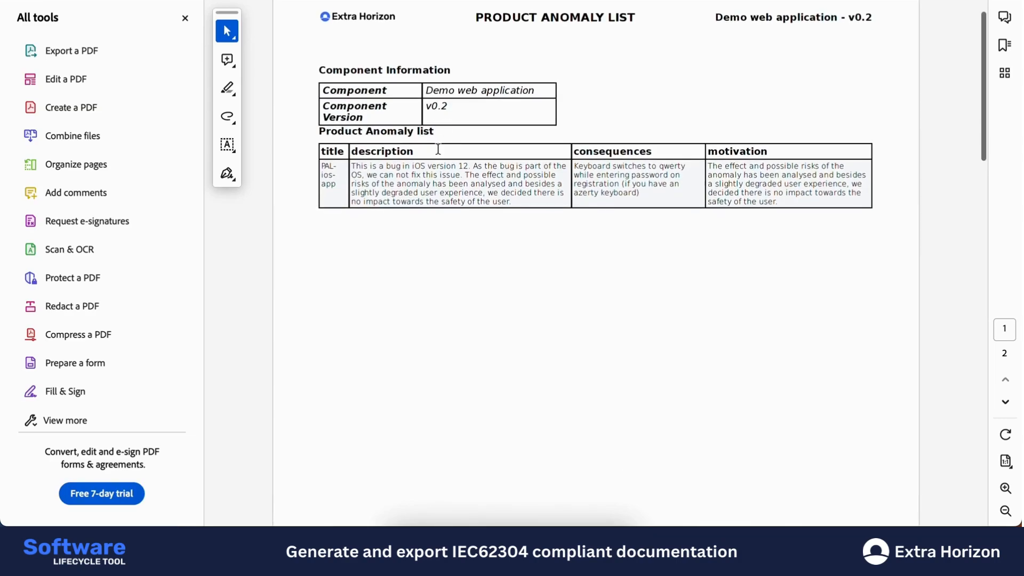